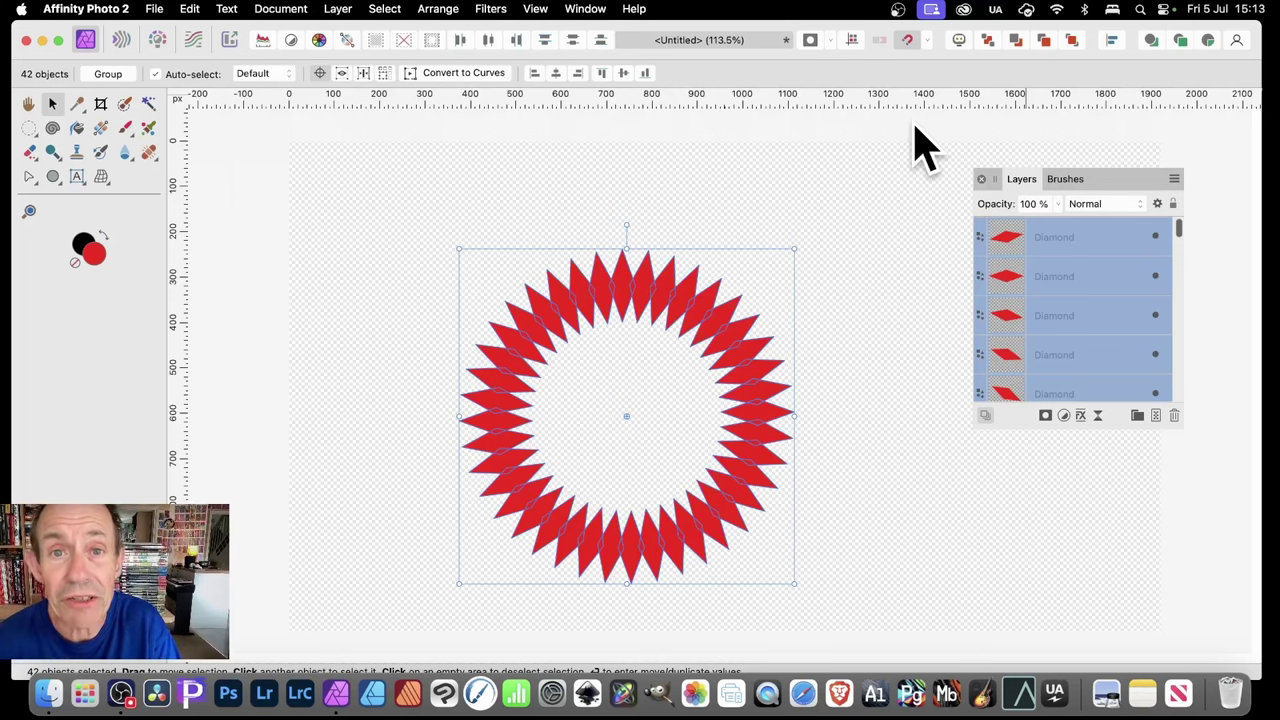
Delete the ring of red diamonds and draw a red circle about 110 px across near the canvas centre.
{"action": "key", "text": "BackSpace"}
{"action": "left_click", "coordinate": [53, 176]}
{"action": "left_click", "coordinate": [131, 197]}
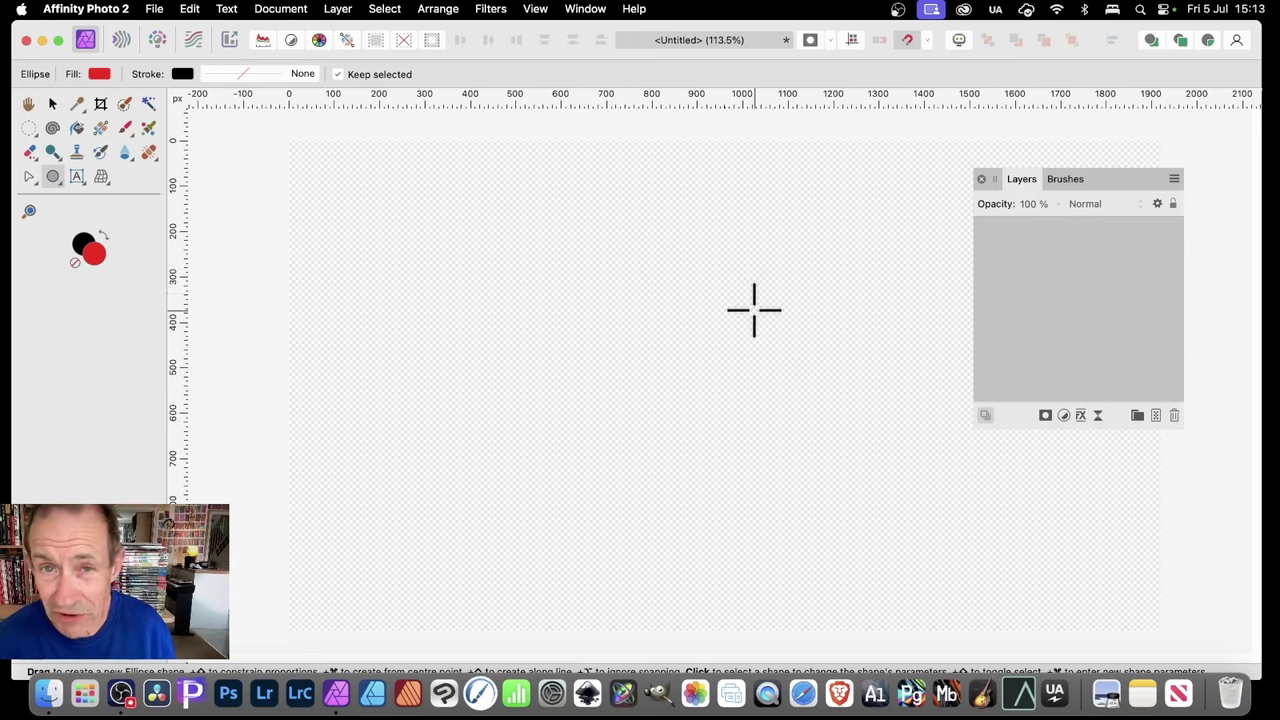
{"action": "left_click_drag", "start_coordinate": [701, 298], "coordinate": [752, 350]}
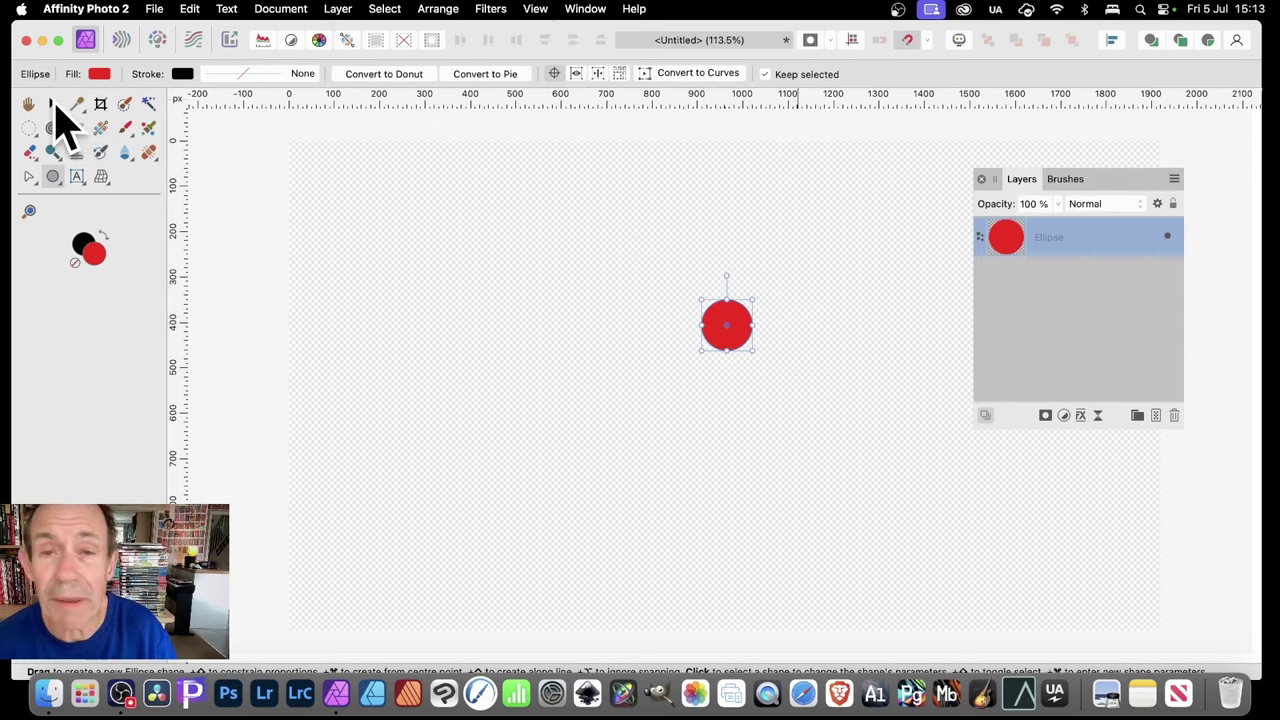
Move the circle's transform origin about 440 px to its left and set up 17 duplicates rotated by 20° each.
{"action": "left_click", "coordinate": [54, 106]}
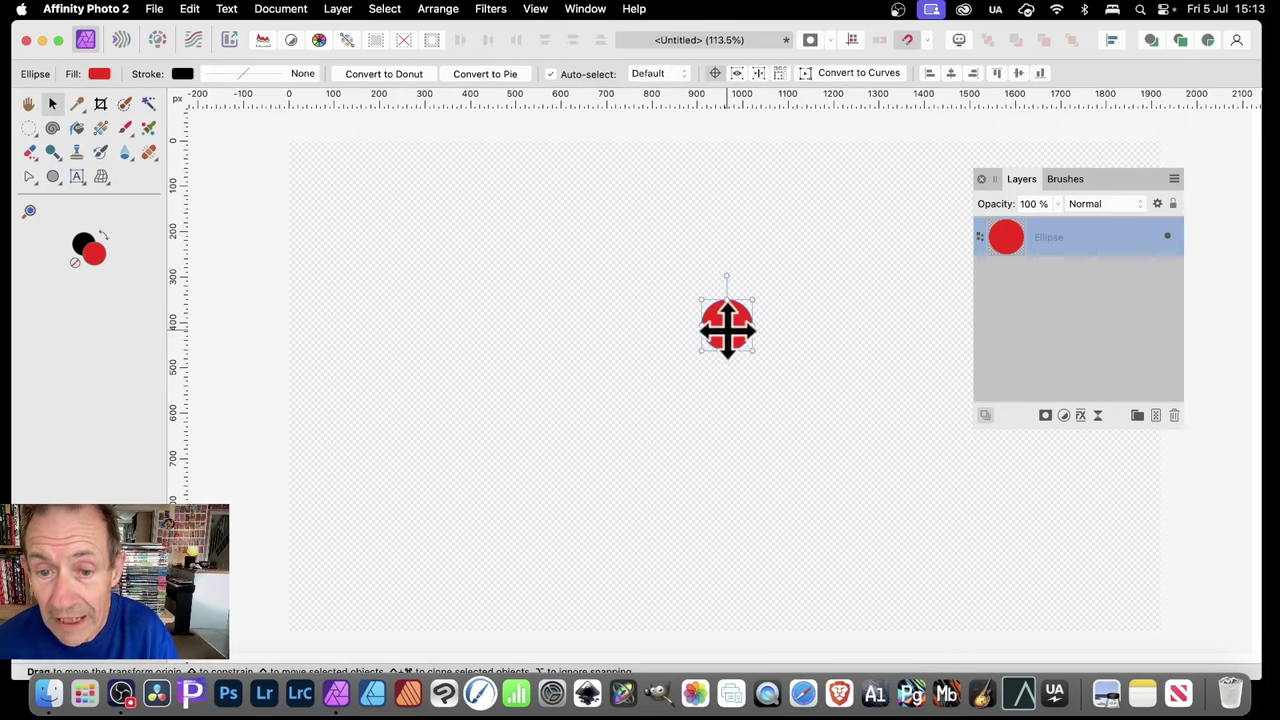
{"action": "left_click_drag", "start_coordinate": [726, 330], "coordinate": [525, 326]}
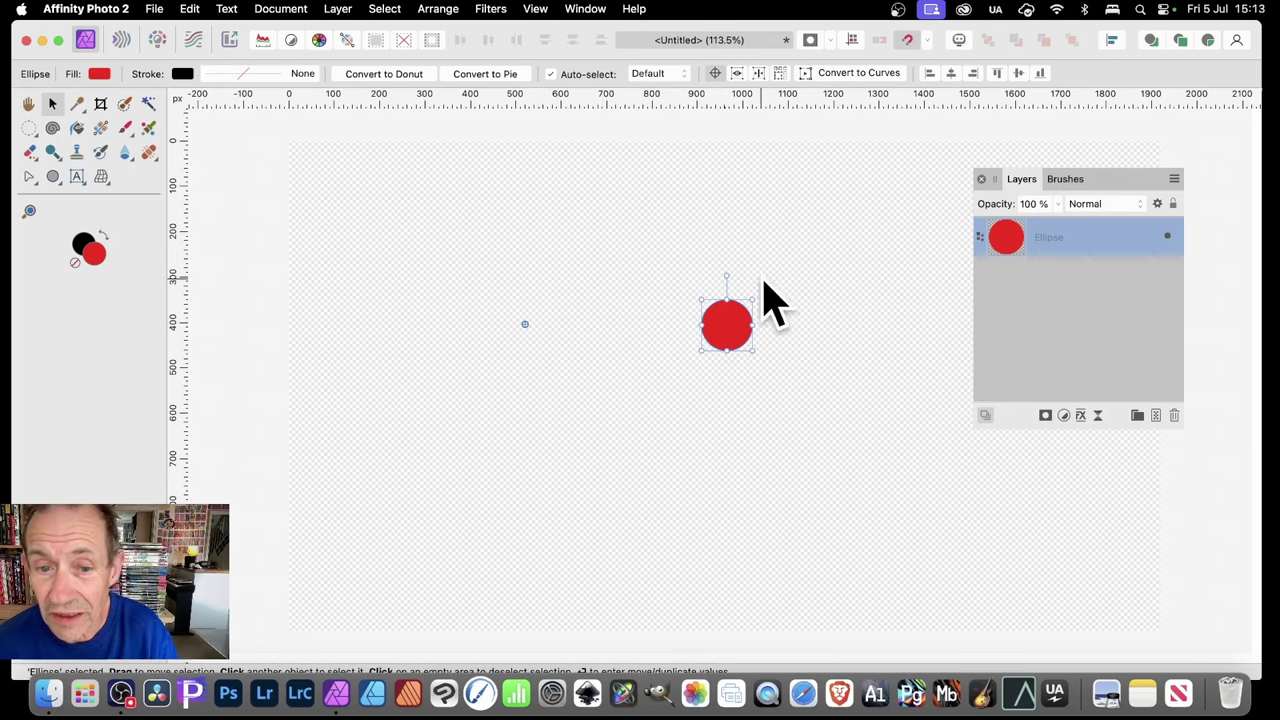
{"action": "key", "text": "Return"}
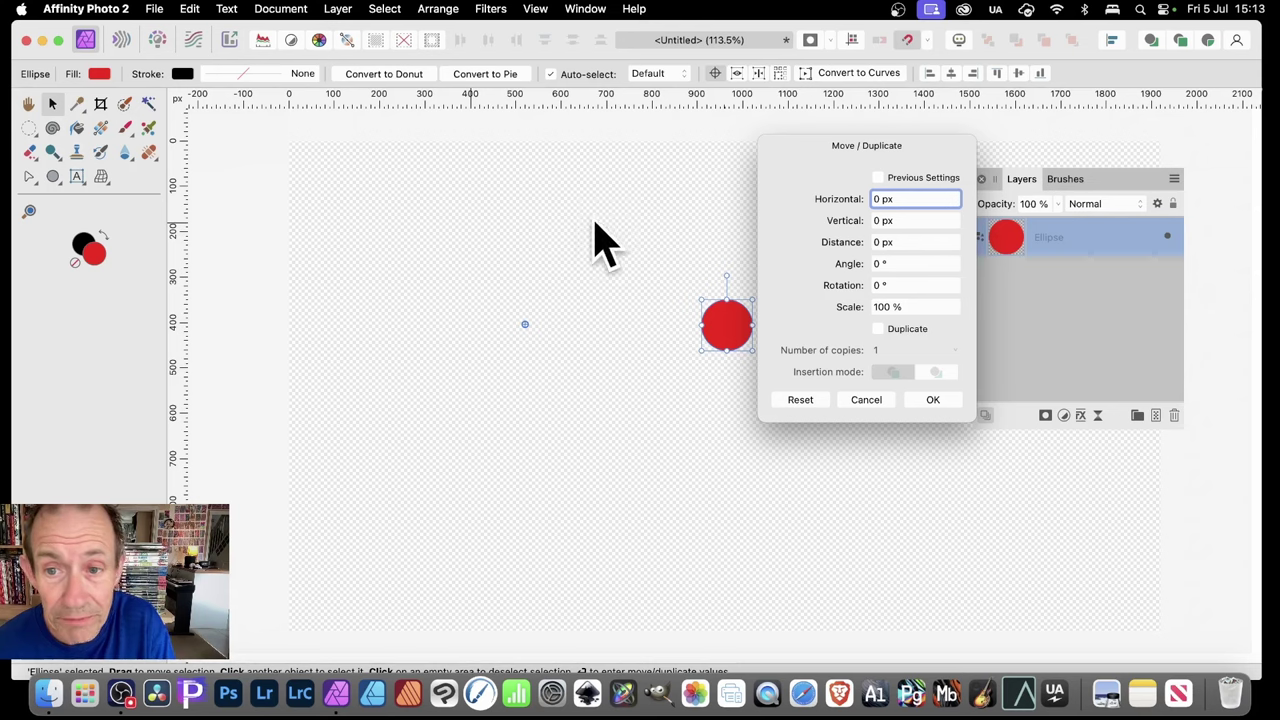
{"action": "left_click_drag", "start_coordinate": [848, 160], "coordinate": [866, 157]}
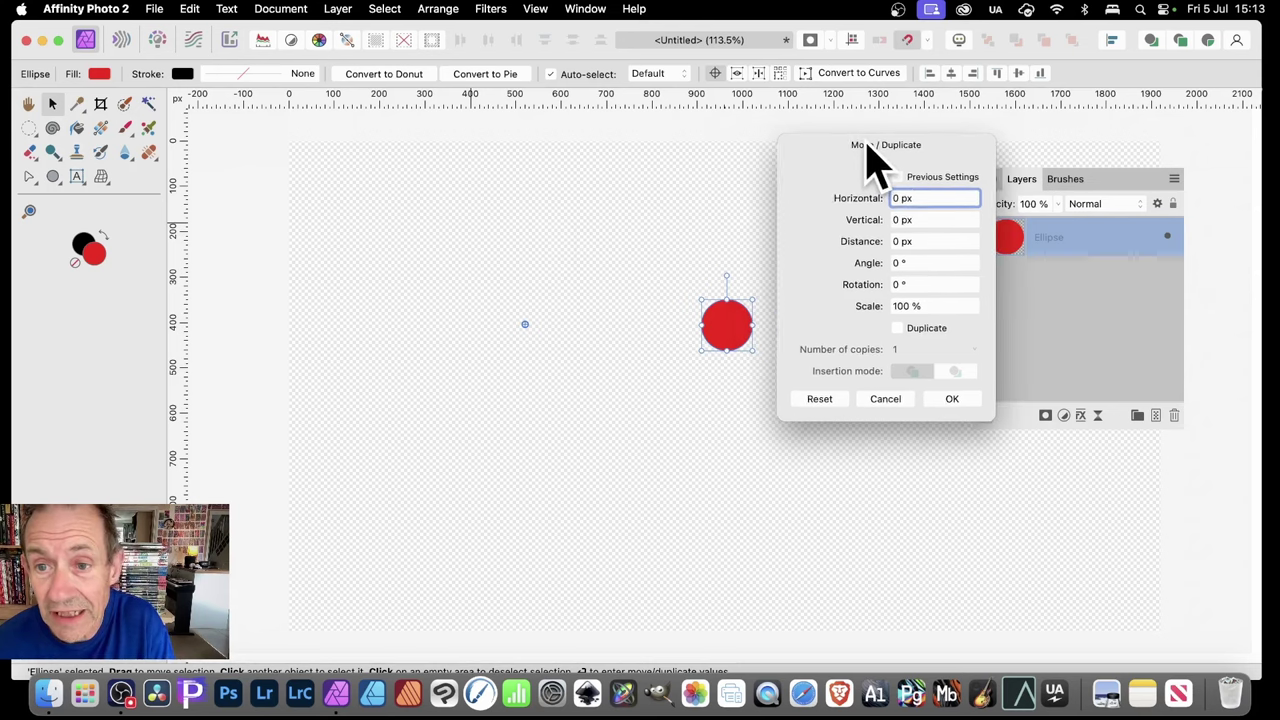
{"action": "left_click", "coordinate": [920, 285]}
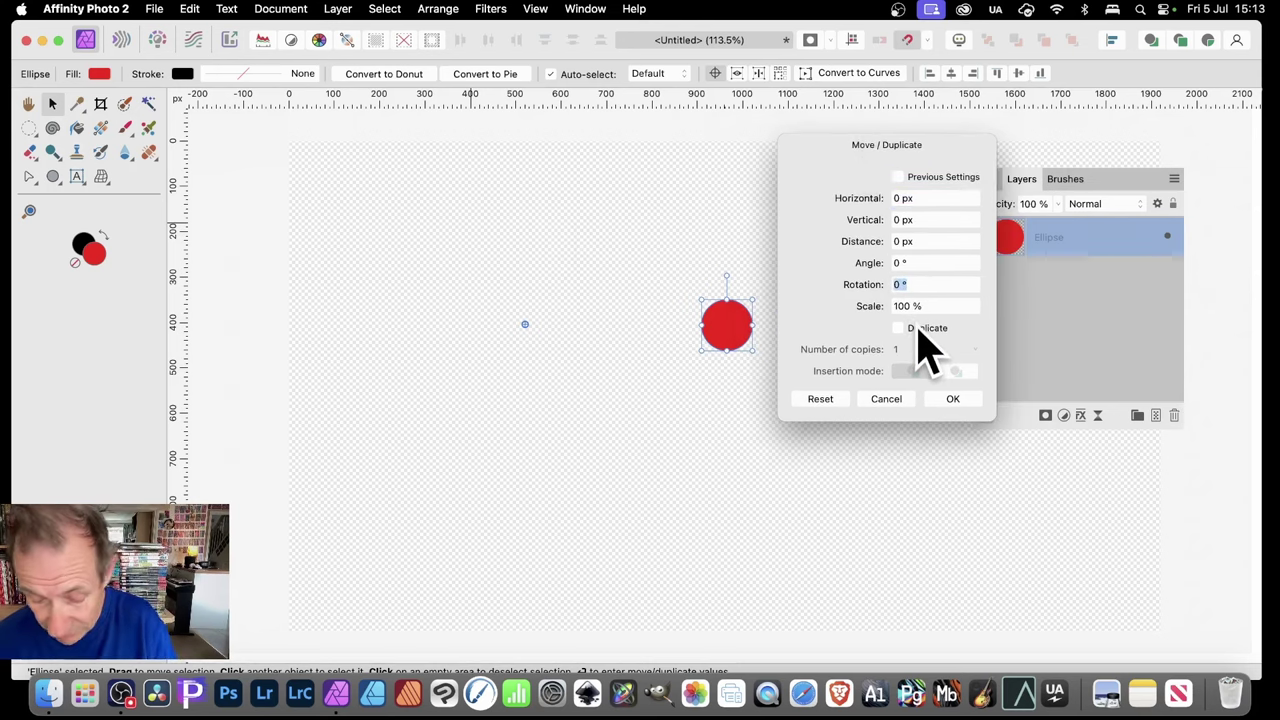
{"action": "type", "text": "20"}
{"action": "key", "text": "Tab"}
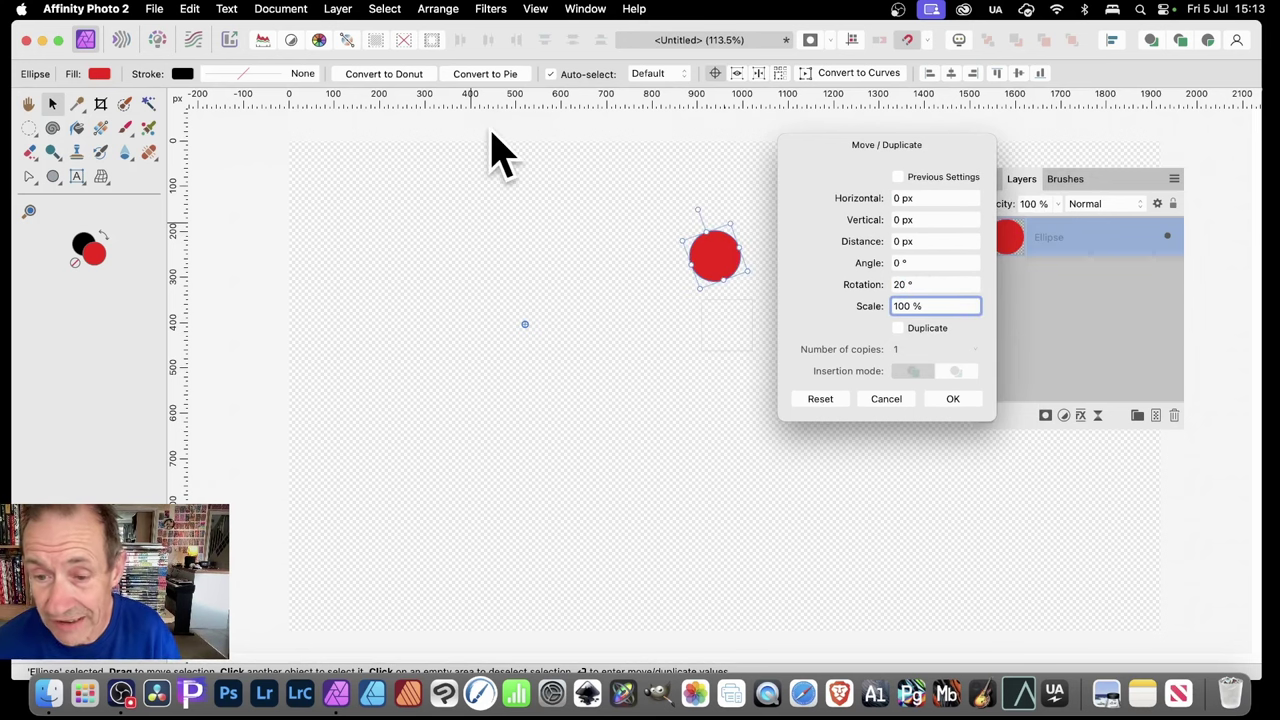
{"action": "left_click", "coordinate": [898, 330]}
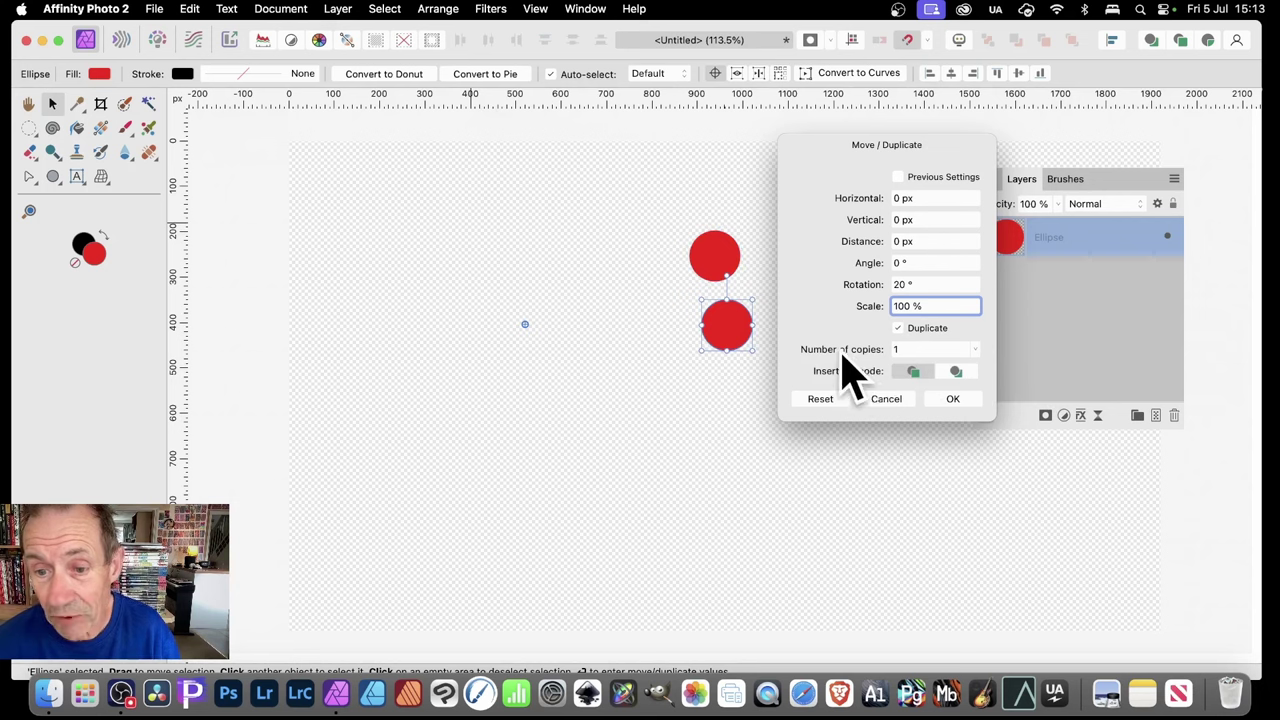
{"action": "left_click_drag", "start_coordinate": [840, 358], "coordinate": [856, 364]}
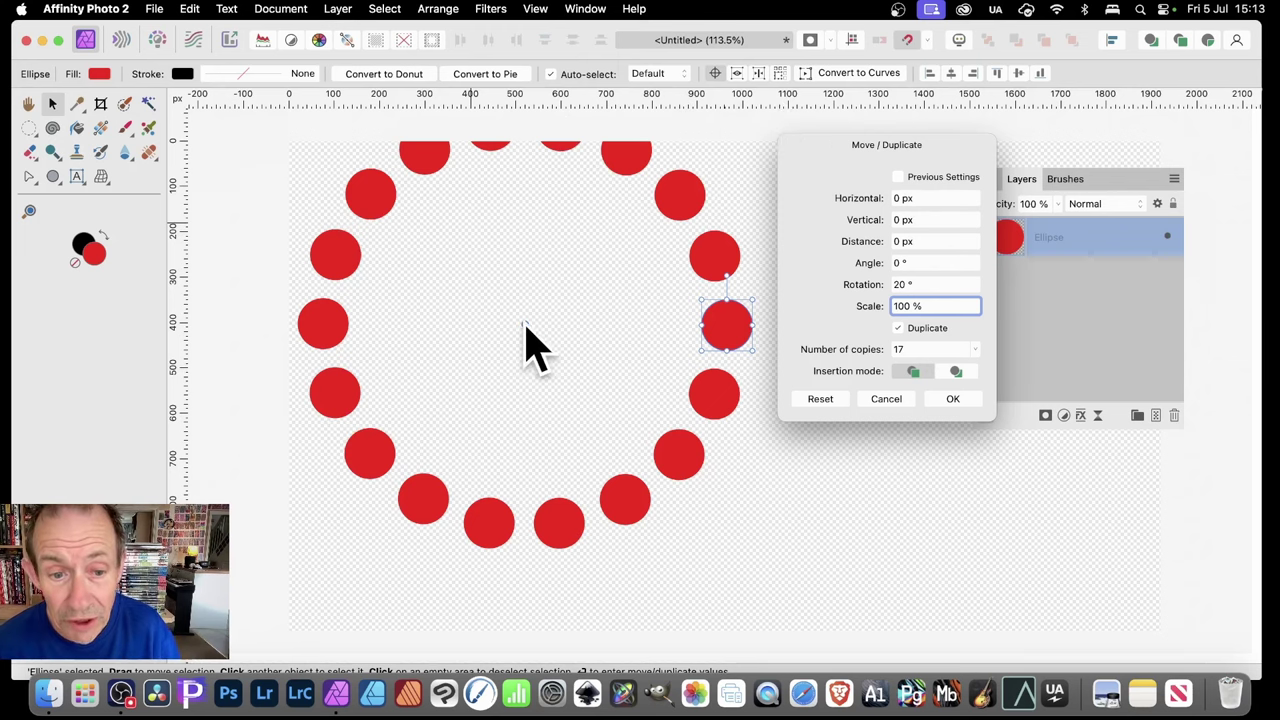
Move the transform origin closer to the original circle so the ring's circles overlap, and apply the duplication.
{"action": "left_click_drag", "start_coordinate": [525, 327], "coordinate": [596, 302]}
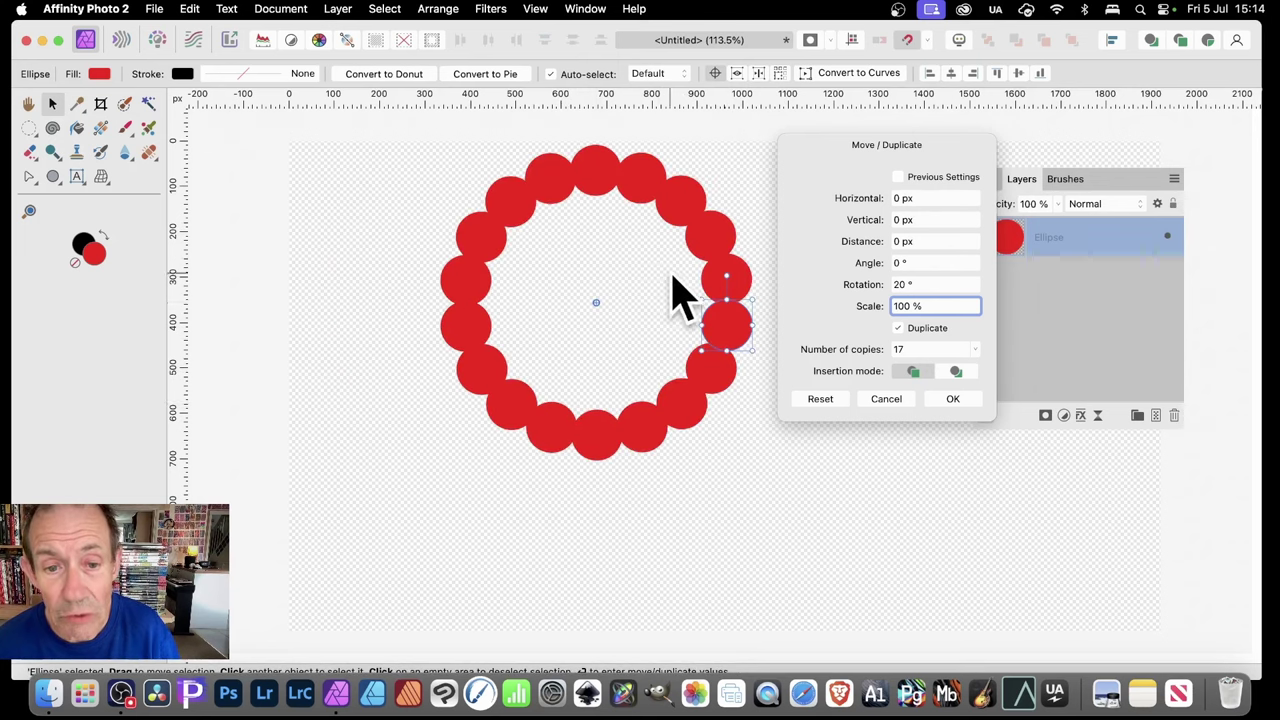
{"action": "left_click", "coordinate": [960, 400]}
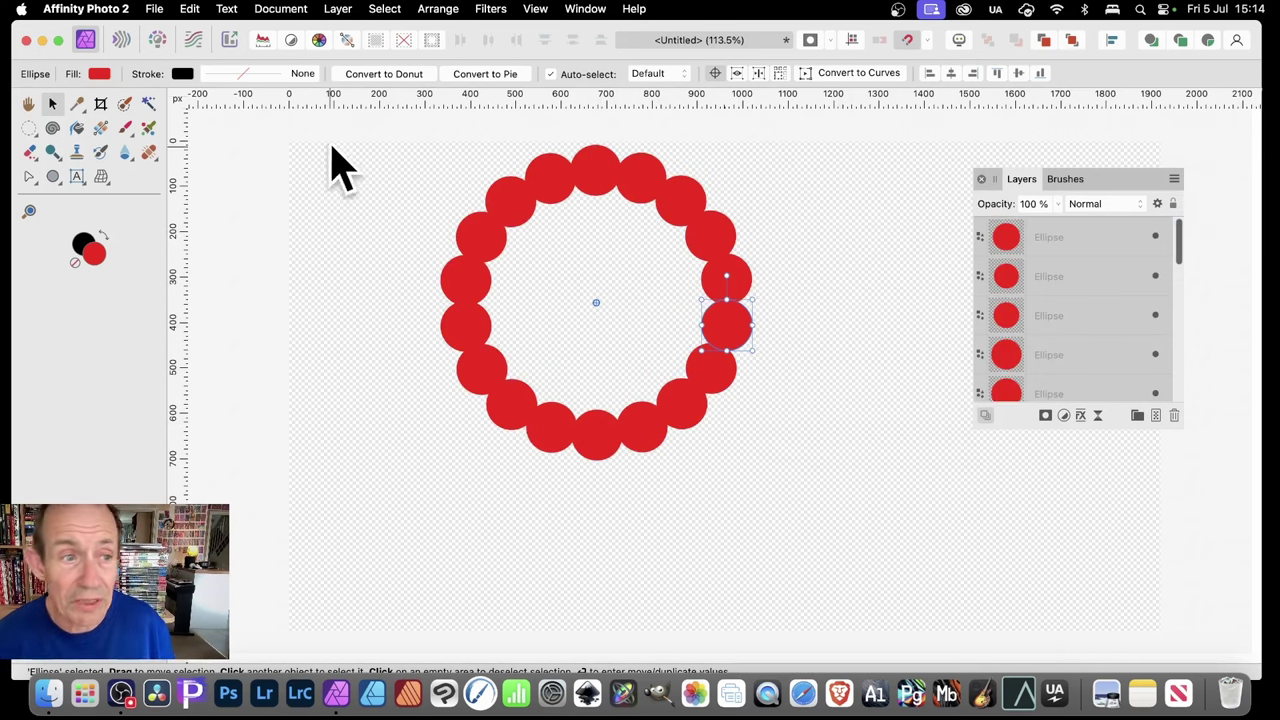
Select all the circles in the ring and group them.
{"action": "left_click_drag", "start_coordinate": [405, 130], "coordinate": [909, 591]}
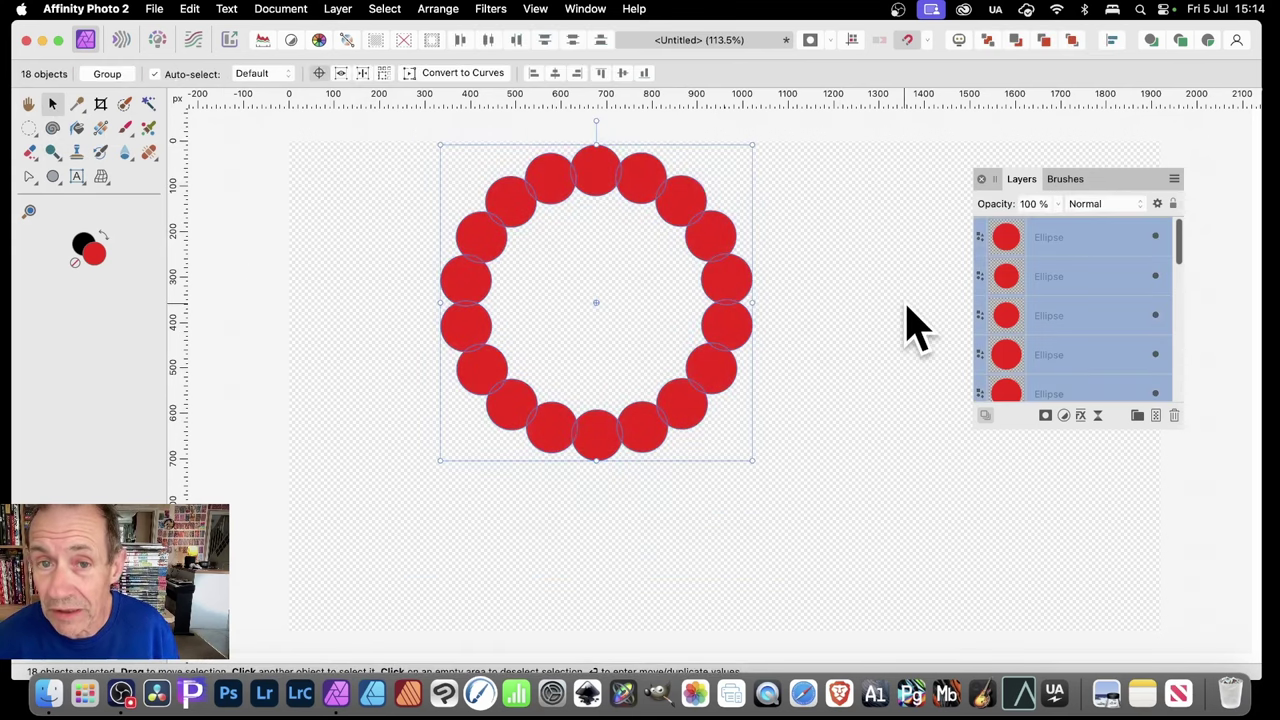
{"action": "right_click", "coordinate": [678, 192]}
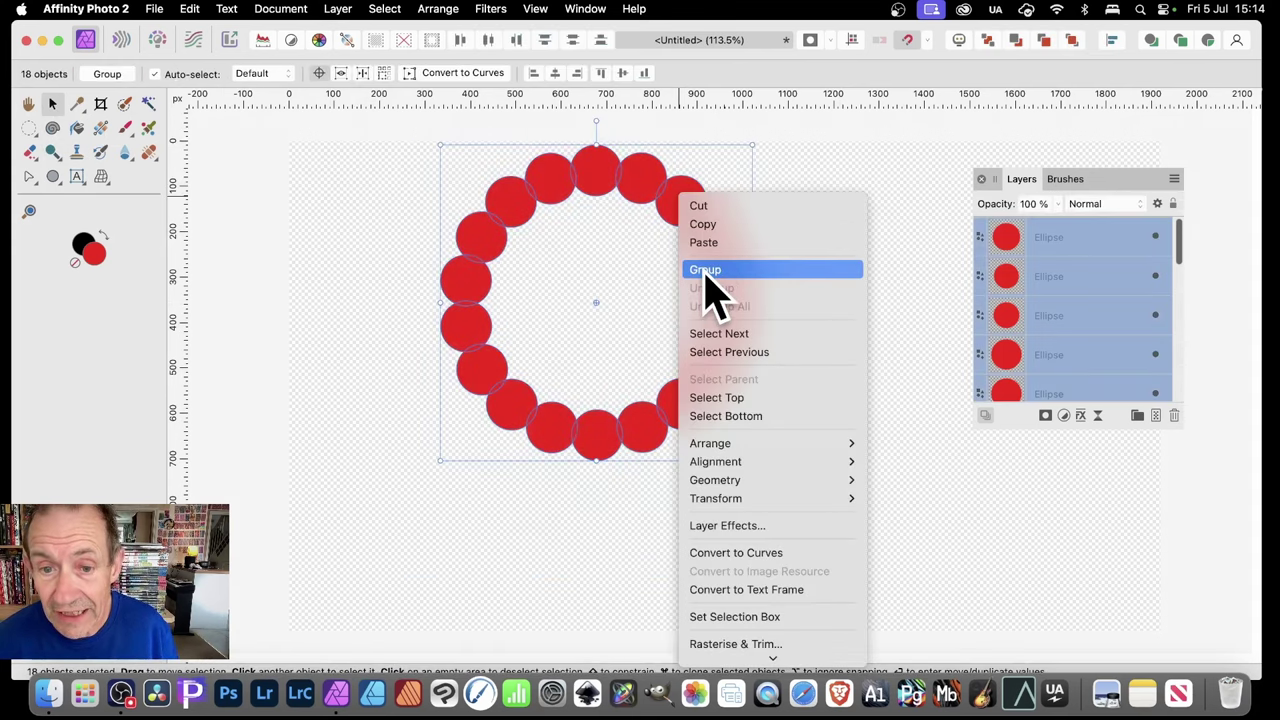
{"action": "left_click", "coordinate": [705, 270]}
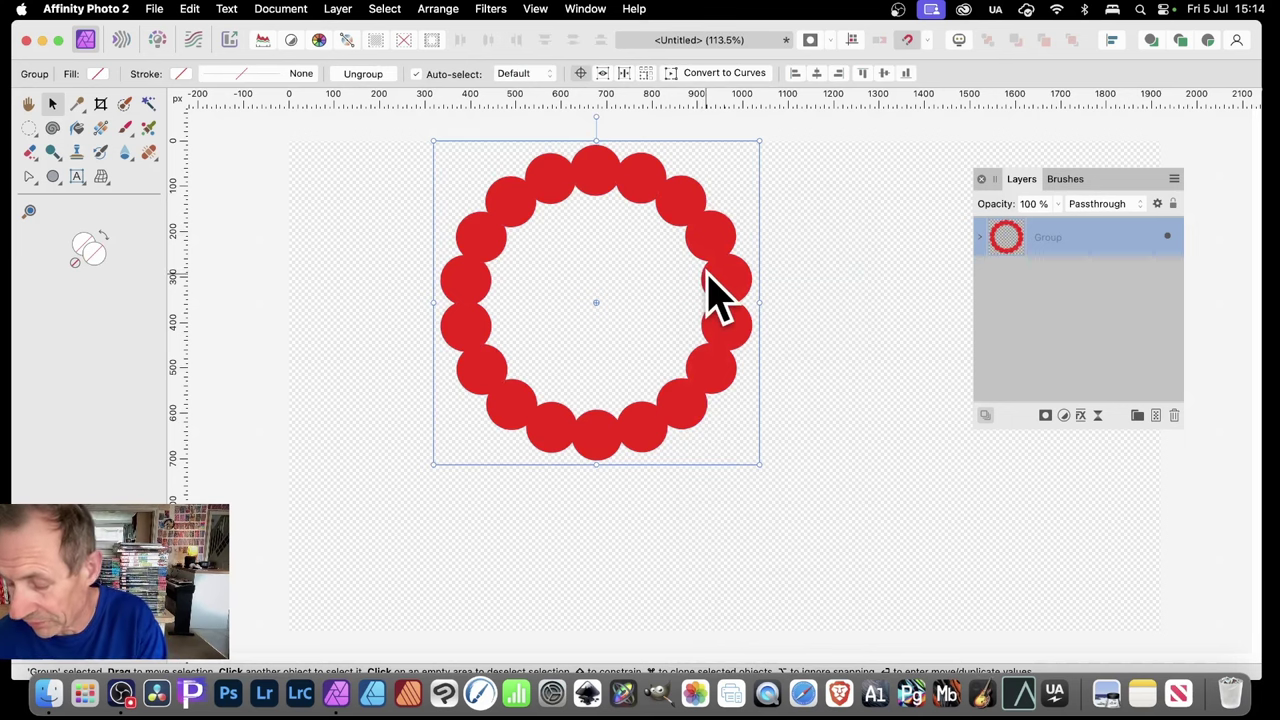
Delete the grouped ring and draw a flat red diamond about 165 px wide and 75 px high.
{"action": "key", "text": "Delete"}
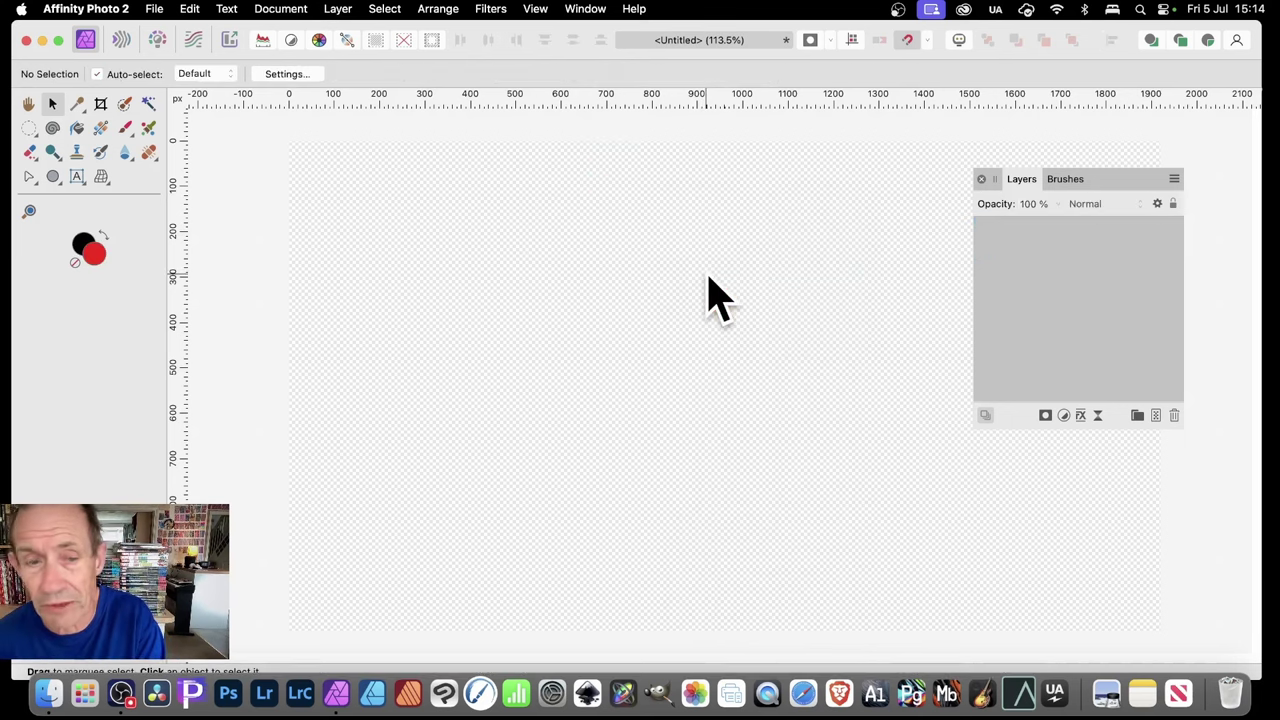
{"action": "left_click", "coordinate": [53, 178]}
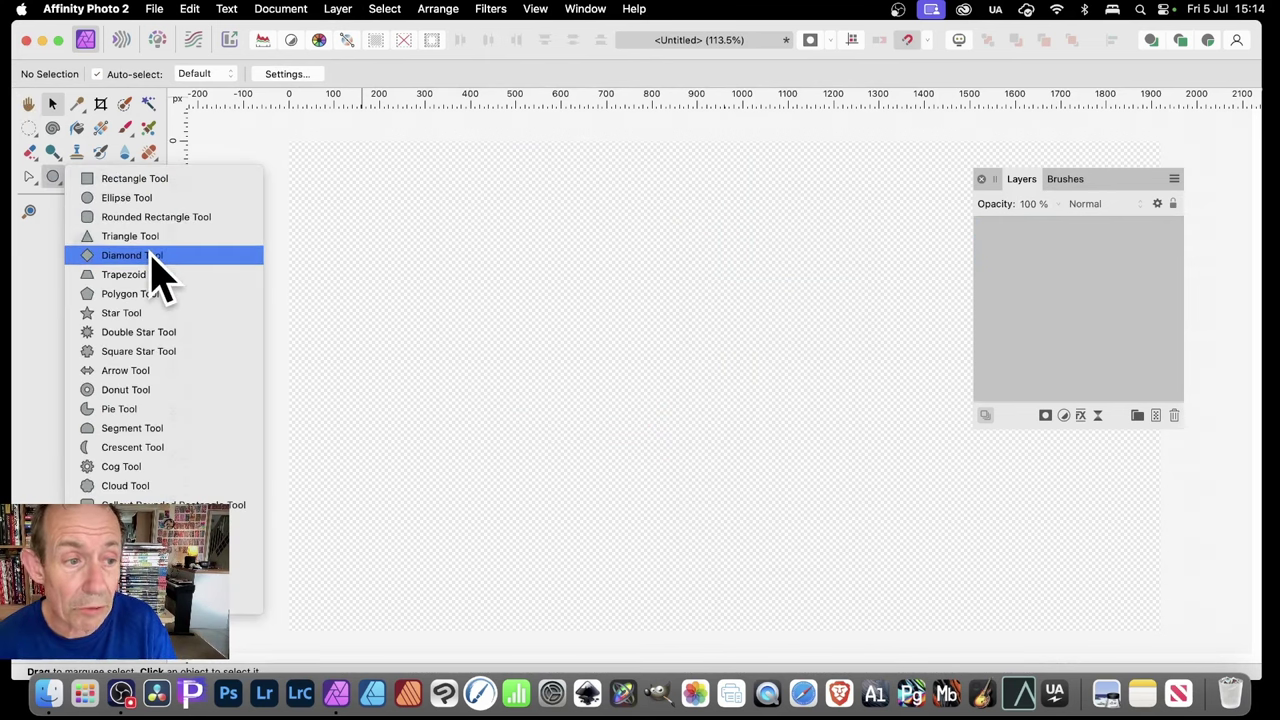
{"action": "left_click", "coordinate": [150, 255]}
{"action": "left_click_drag", "start_coordinate": [683, 337], "coordinate": [759, 370]}
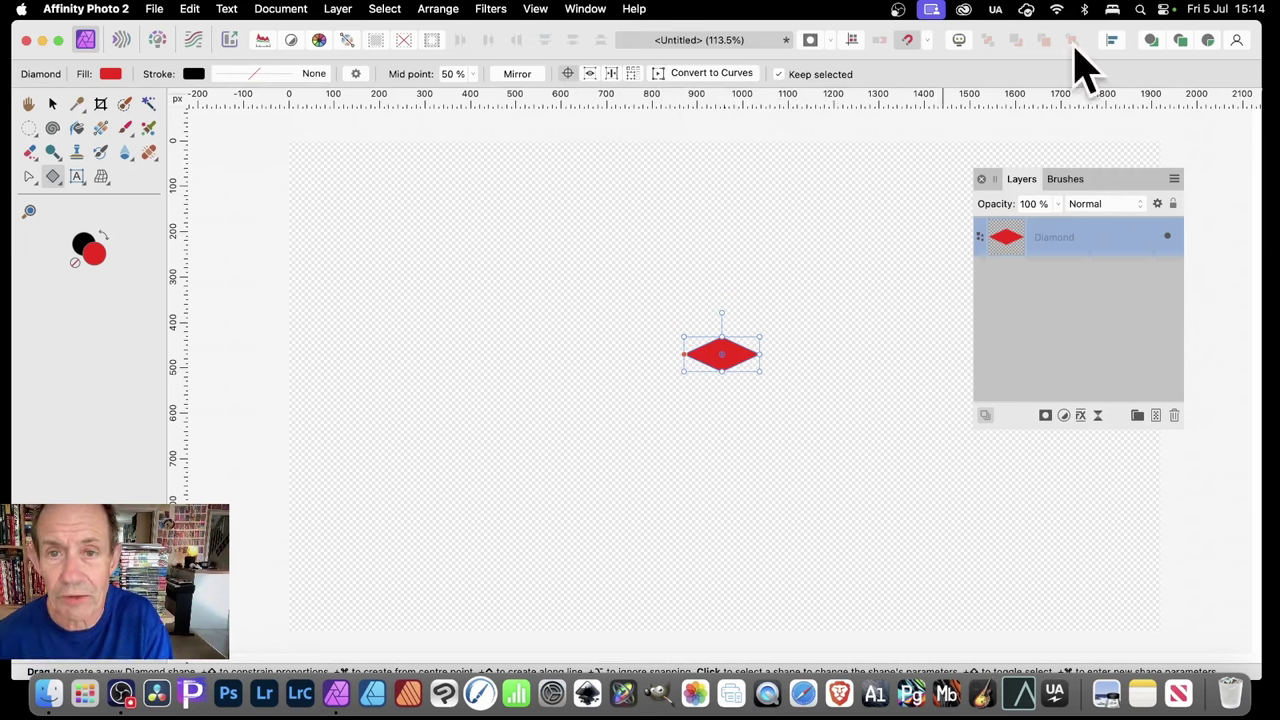
Convert the diamond to curves and create a linked duplicate of it.
{"action": "left_click", "coordinate": [713, 80]}
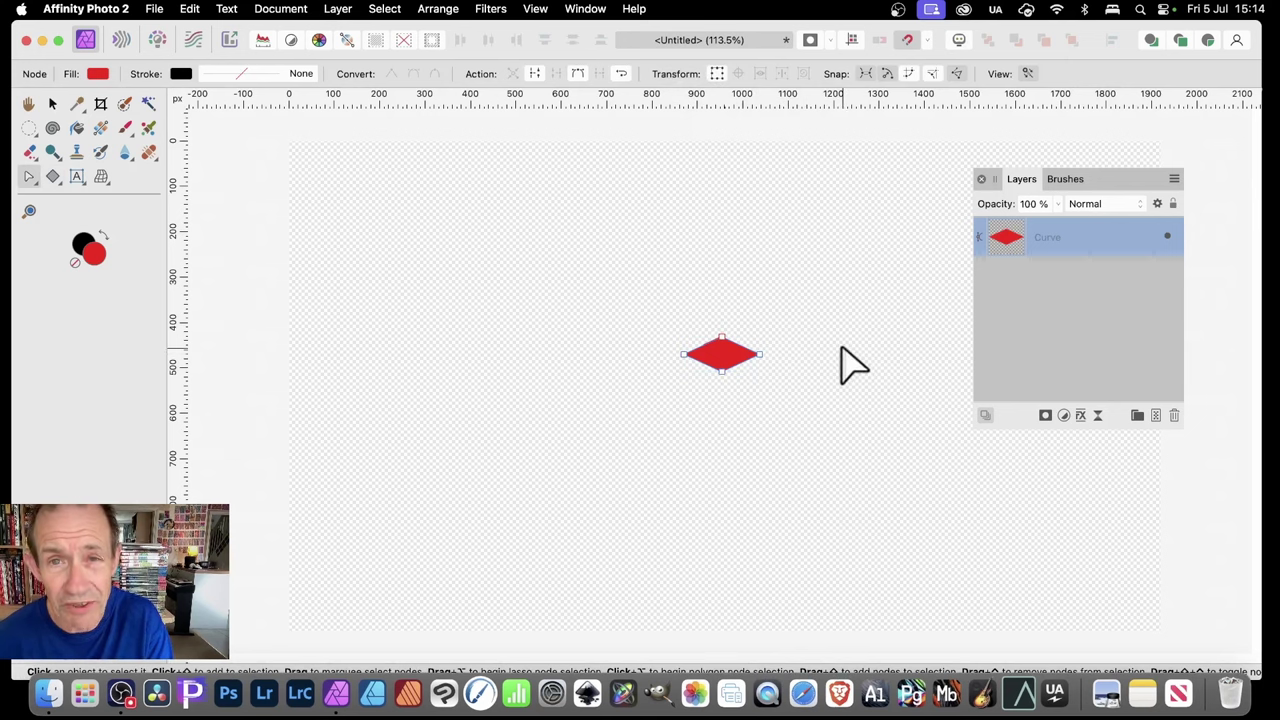
{"action": "left_click", "coordinate": [338, 9]}
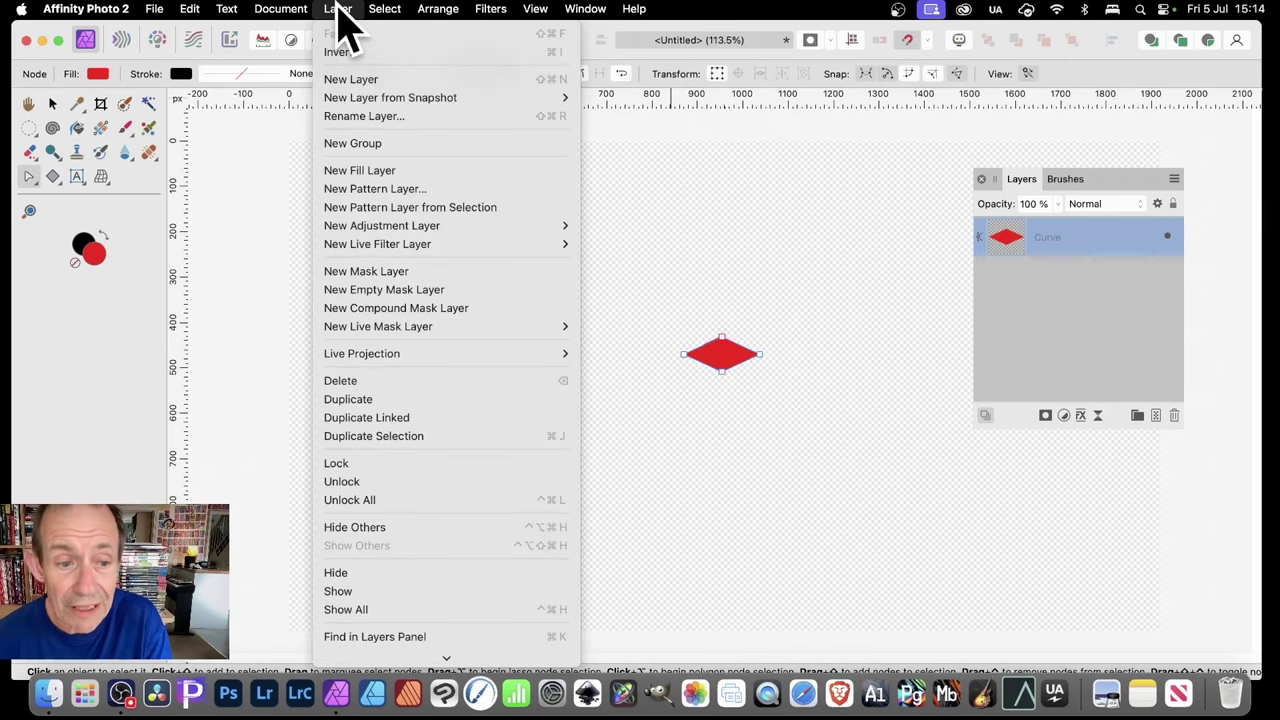
{"action": "left_click", "coordinate": [398, 420]}
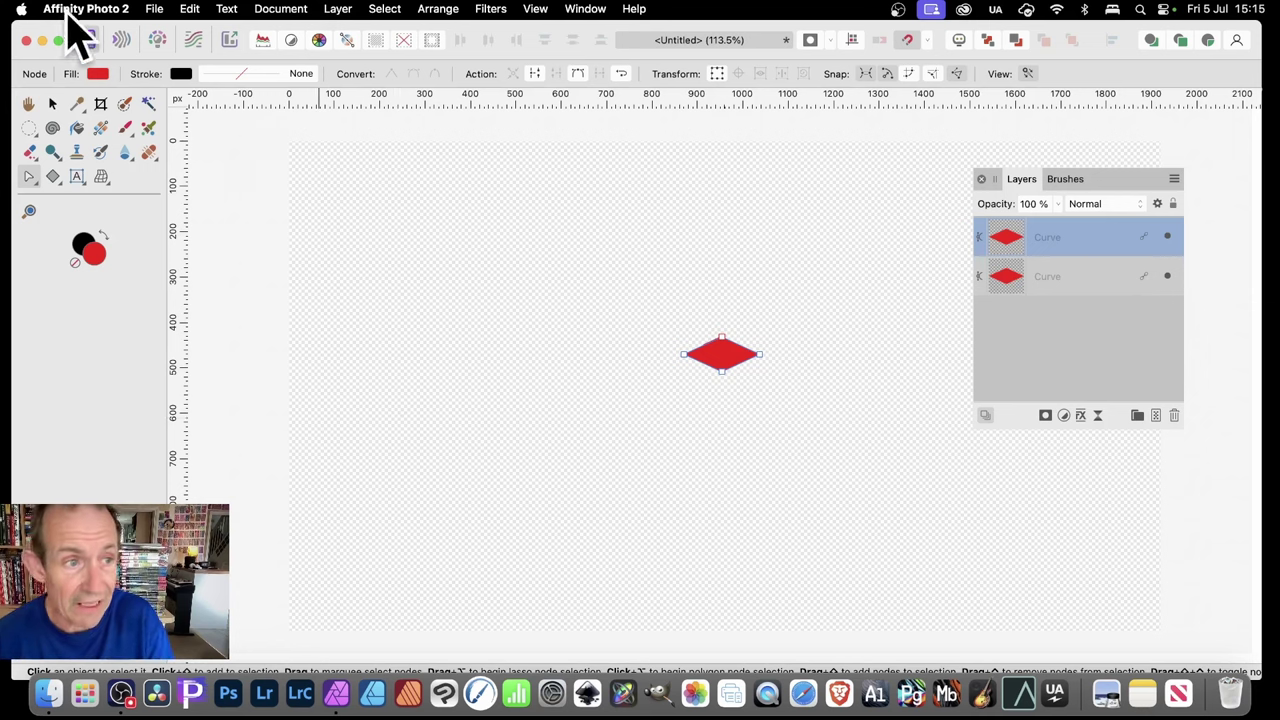
Move the linked diamond's transform origin about 455 px to its left and create 18 rotated copies spaced evenly around it.
{"action": "left_click", "coordinate": [53, 104]}
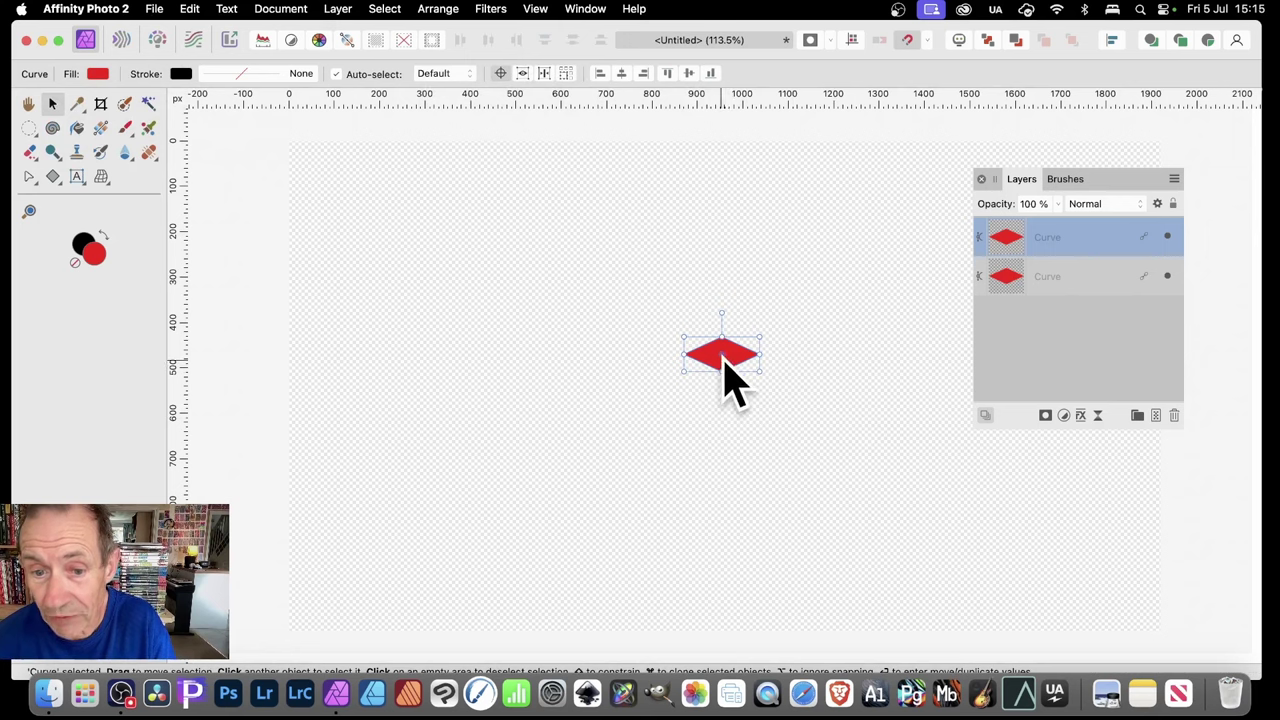
{"action": "left_click_drag", "start_coordinate": [722, 357], "coordinate": [515, 353]}
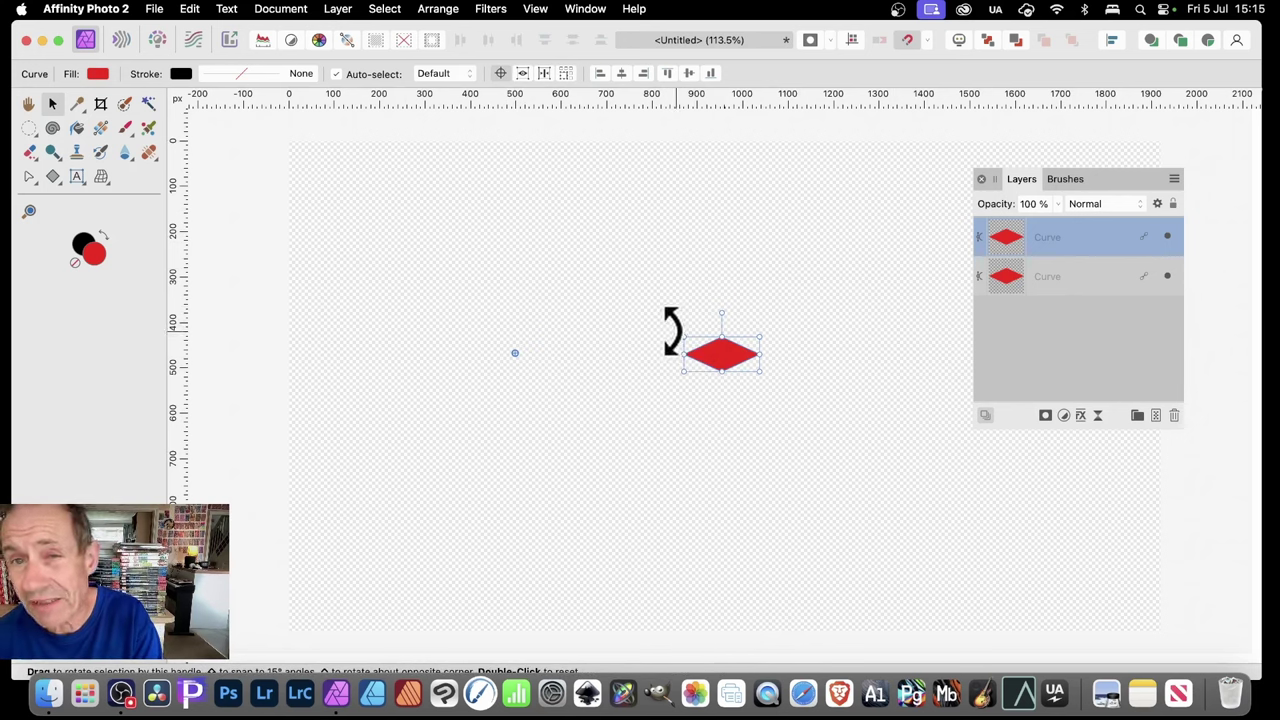
{"action": "key", "text": "Return"}
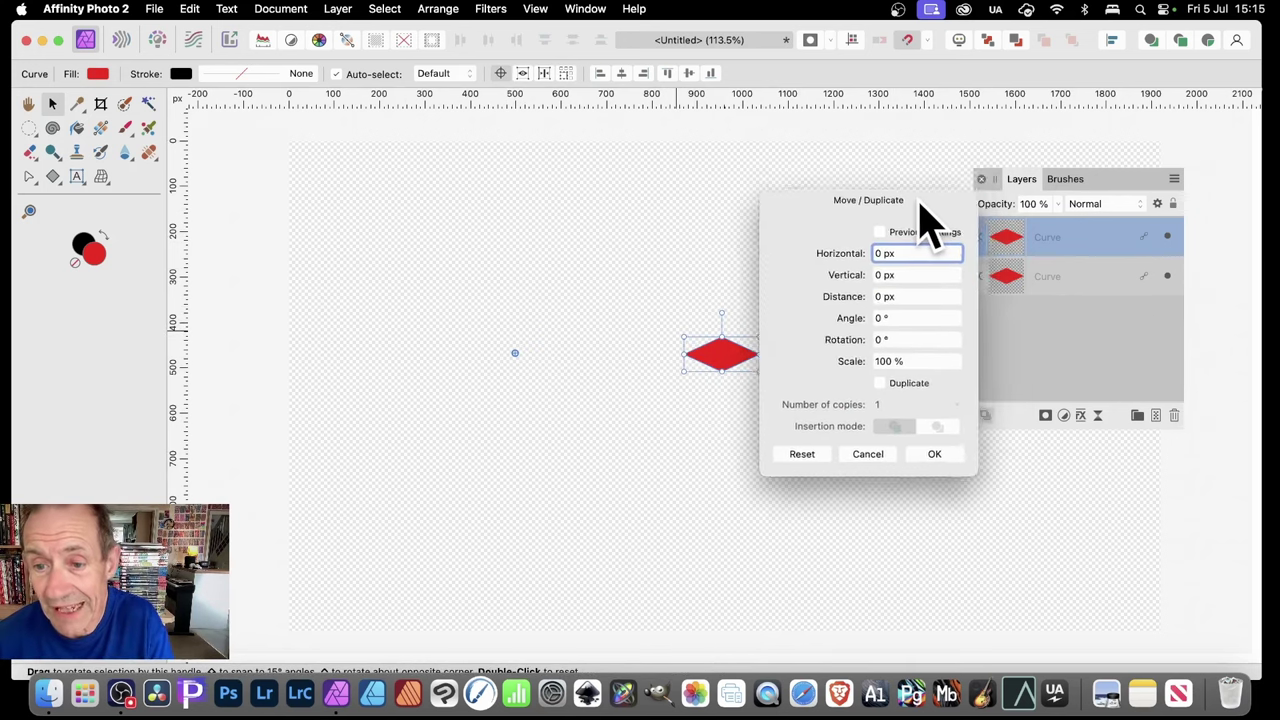
{"action": "left_click", "coordinate": [889, 365]}
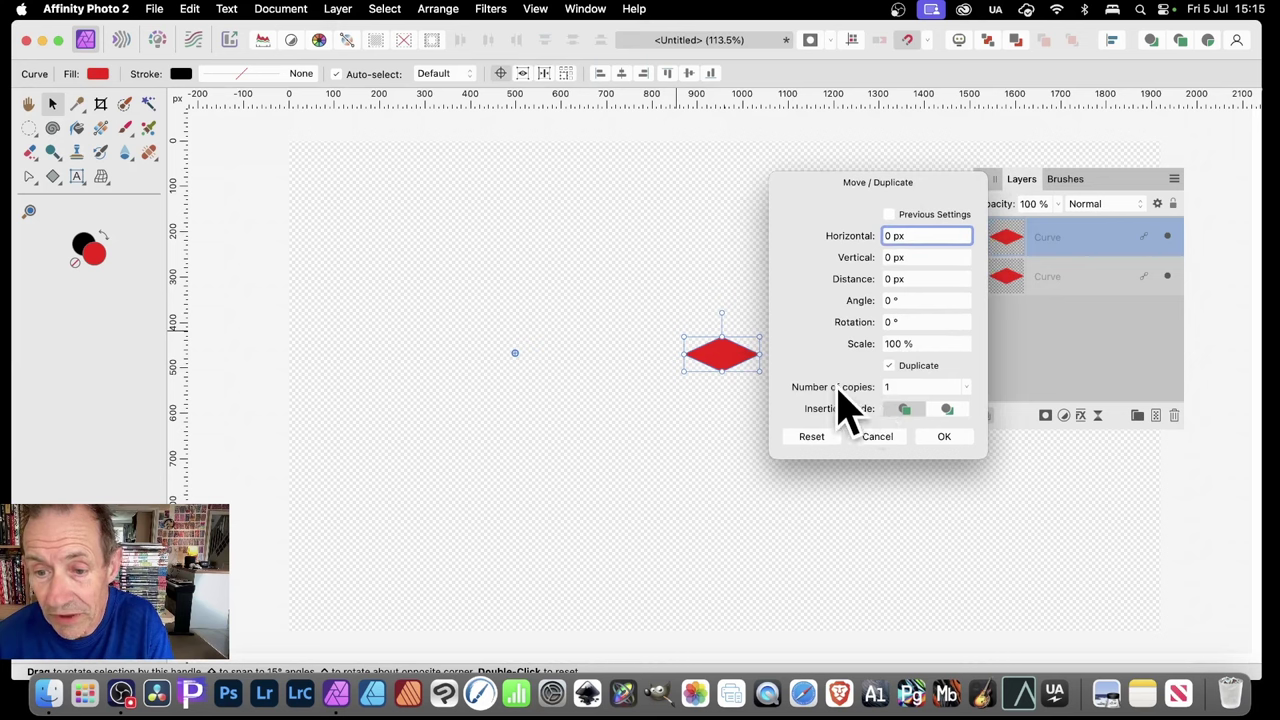
{"action": "left_click_drag", "start_coordinate": [840, 390], "coordinate": [849, 392]}
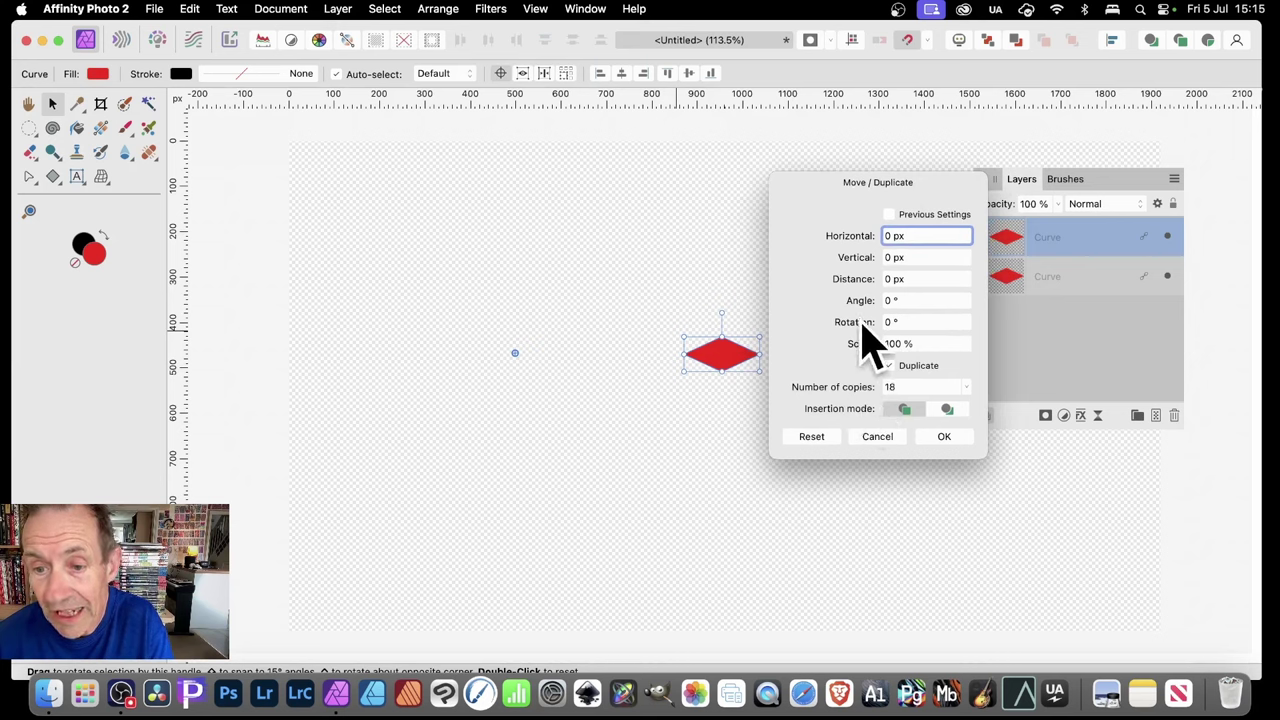
{"action": "left_click_drag", "start_coordinate": [866, 321], "coordinate": [890, 331]}
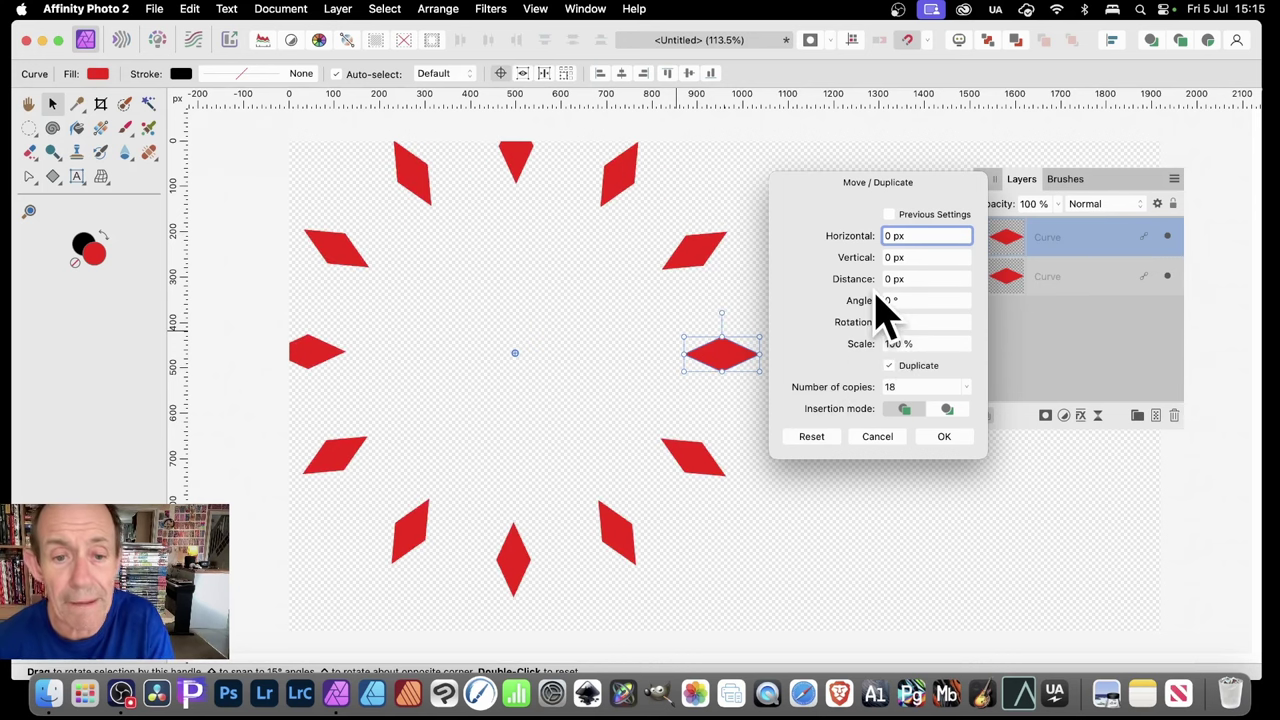
{"action": "left_click", "coordinate": [943, 436]}
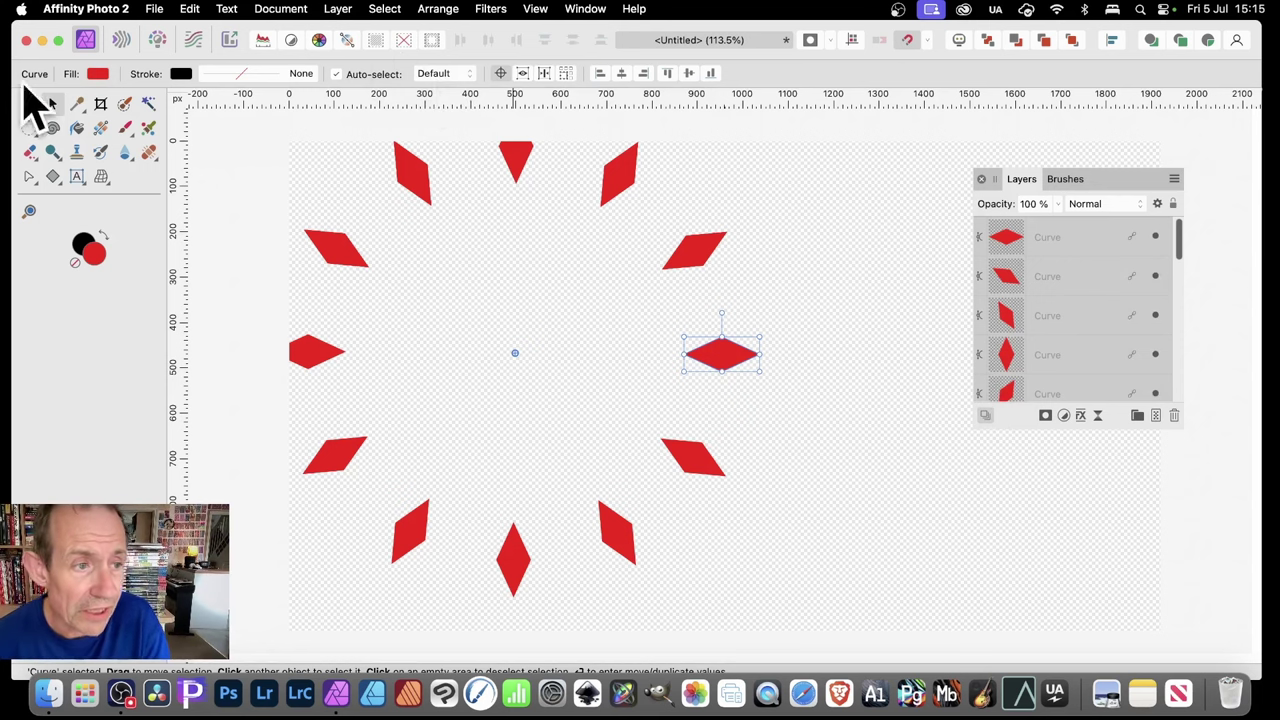
Reshape the selected linked diamond by moving its outer node toward the ring's centre, forming a long notched spike.
{"action": "left_click_drag", "start_coordinate": [34, 180], "coordinate": [97, 202]}
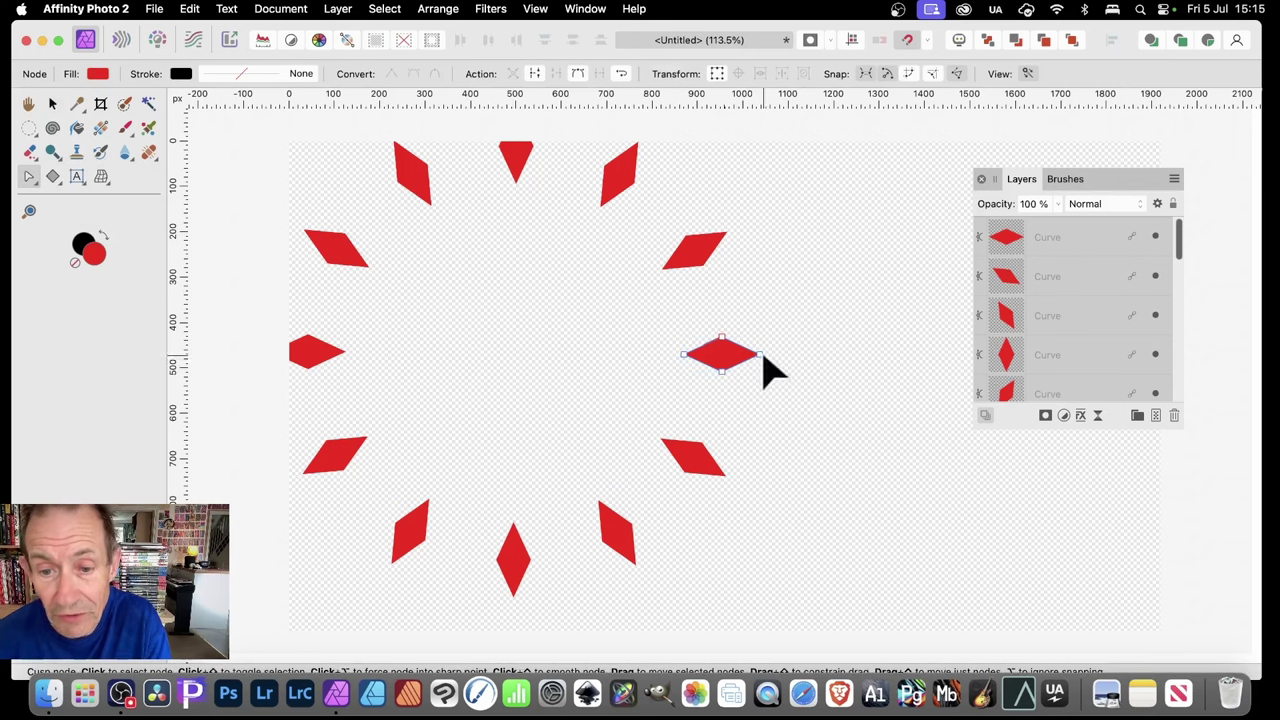
{"action": "left_click_drag", "start_coordinate": [760, 355], "coordinate": [622, 328]}
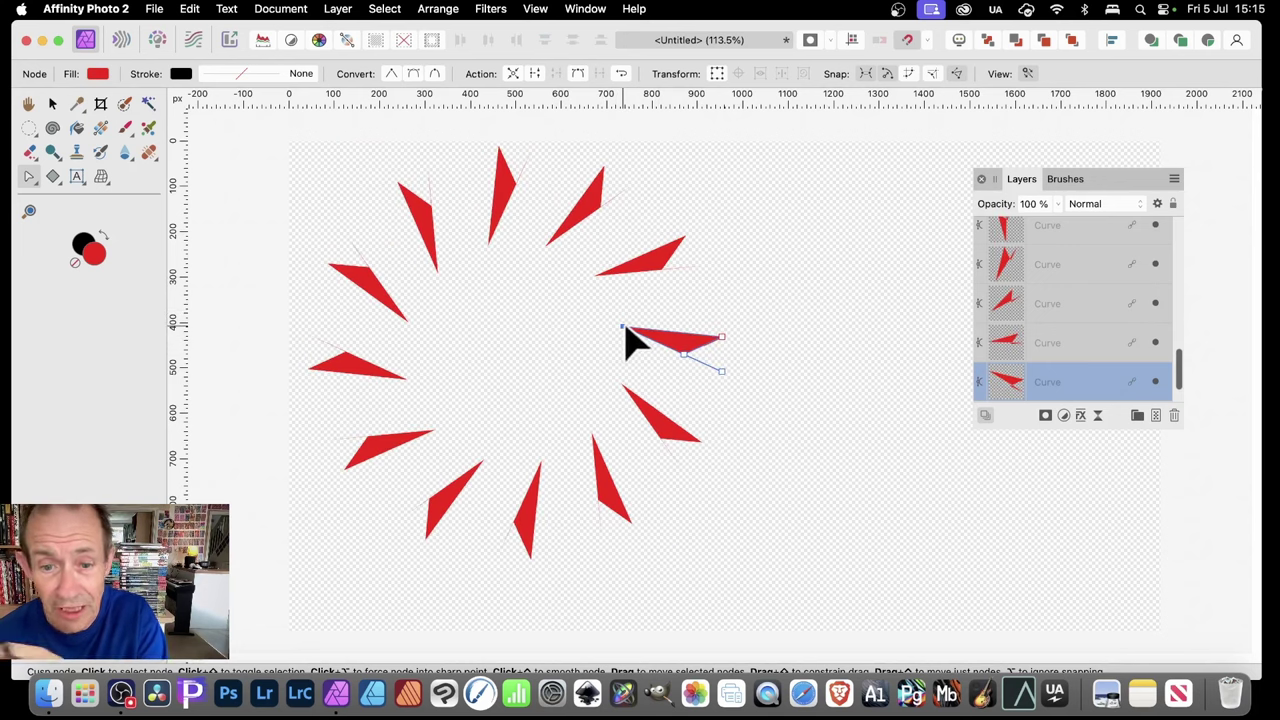
{"action": "left_click_drag", "start_coordinate": [624, 329], "coordinate": [551, 360]}
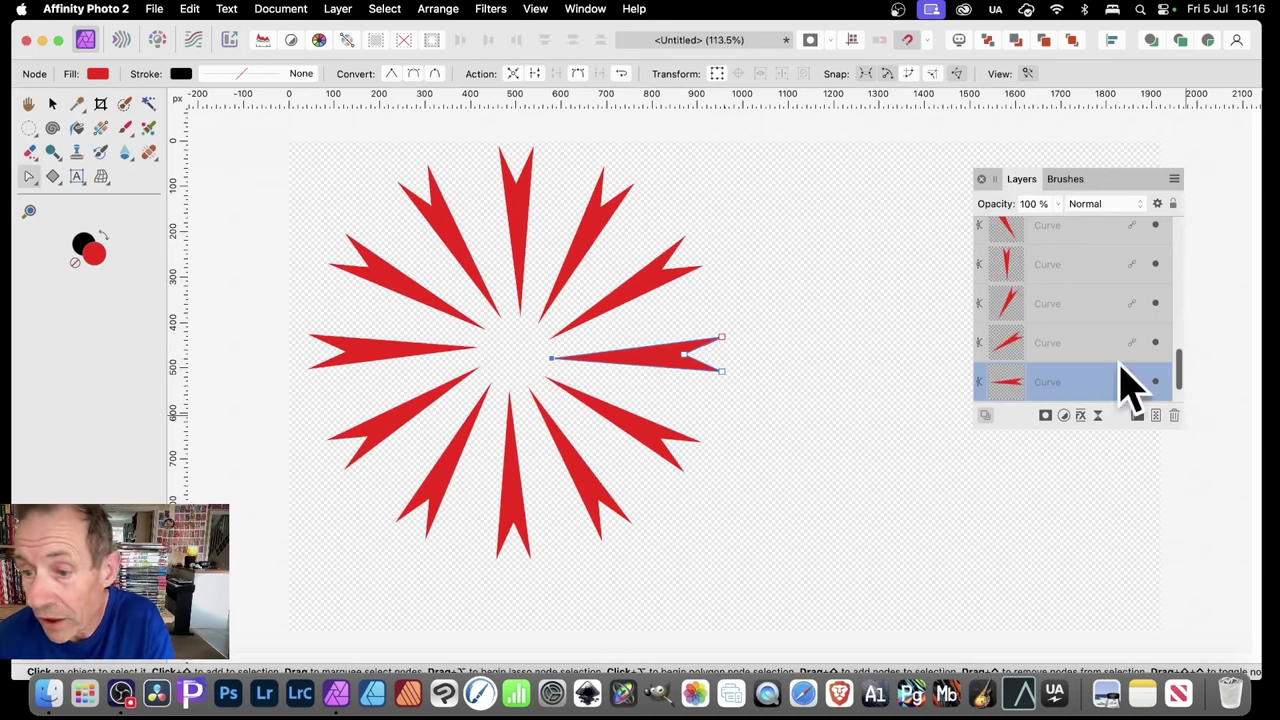
Add a 3D layer effect with a radius of 23.5 px to the selected spike.
{"action": "left_click", "coordinate": [1081, 416]}
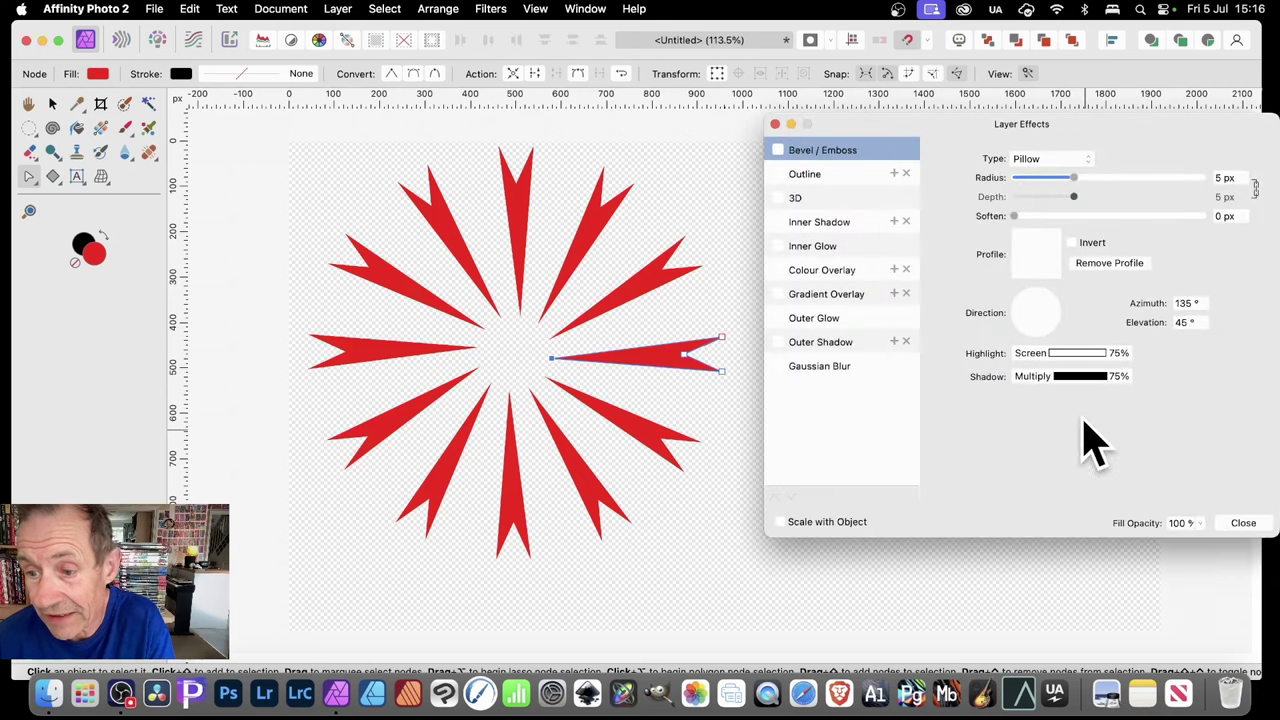
{"action": "left_click", "coordinate": [779, 198]}
{"action": "left_click_drag", "start_coordinate": [1074, 162], "coordinate": [1130, 170]}
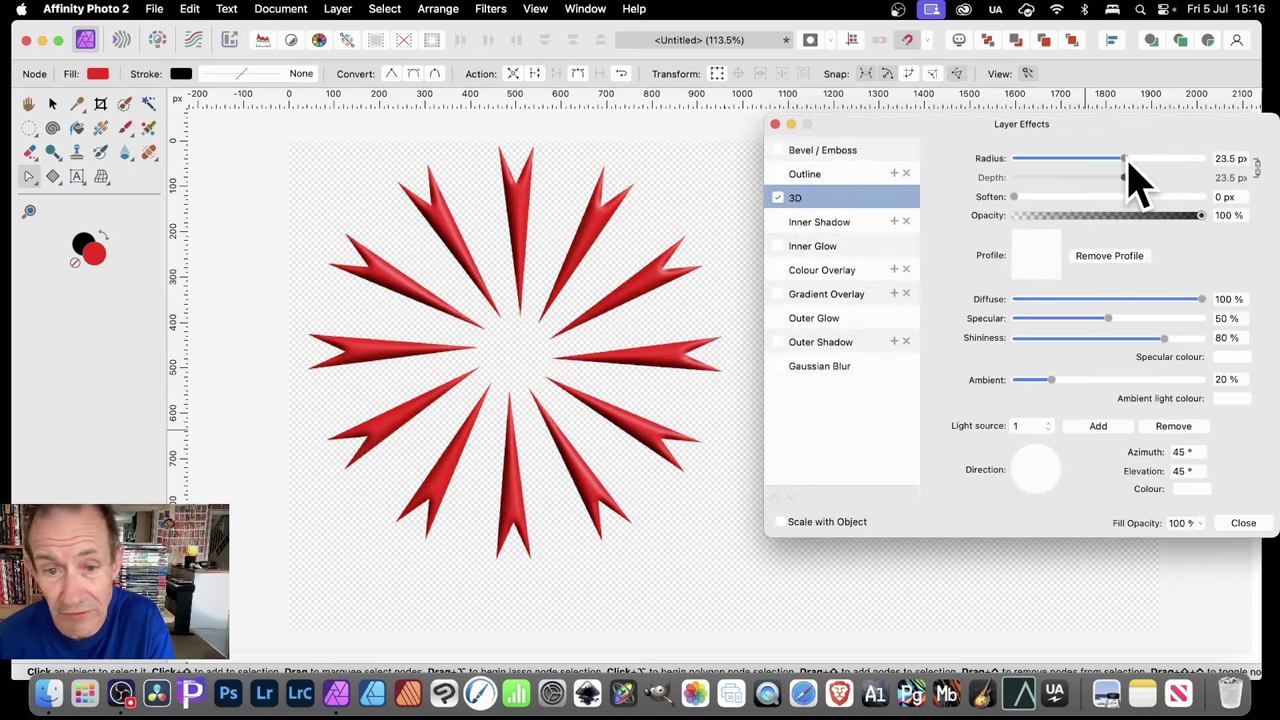
Add an outer shadow with 9.3 px radius, 14.1 px offset and 56% intensity to the spike and finish the layer effects.
{"action": "left_click", "coordinate": [780, 343]}
{"action": "left_click_drag", "start_coordinate": [1071, 199], "coordinate": [1120, 237]}
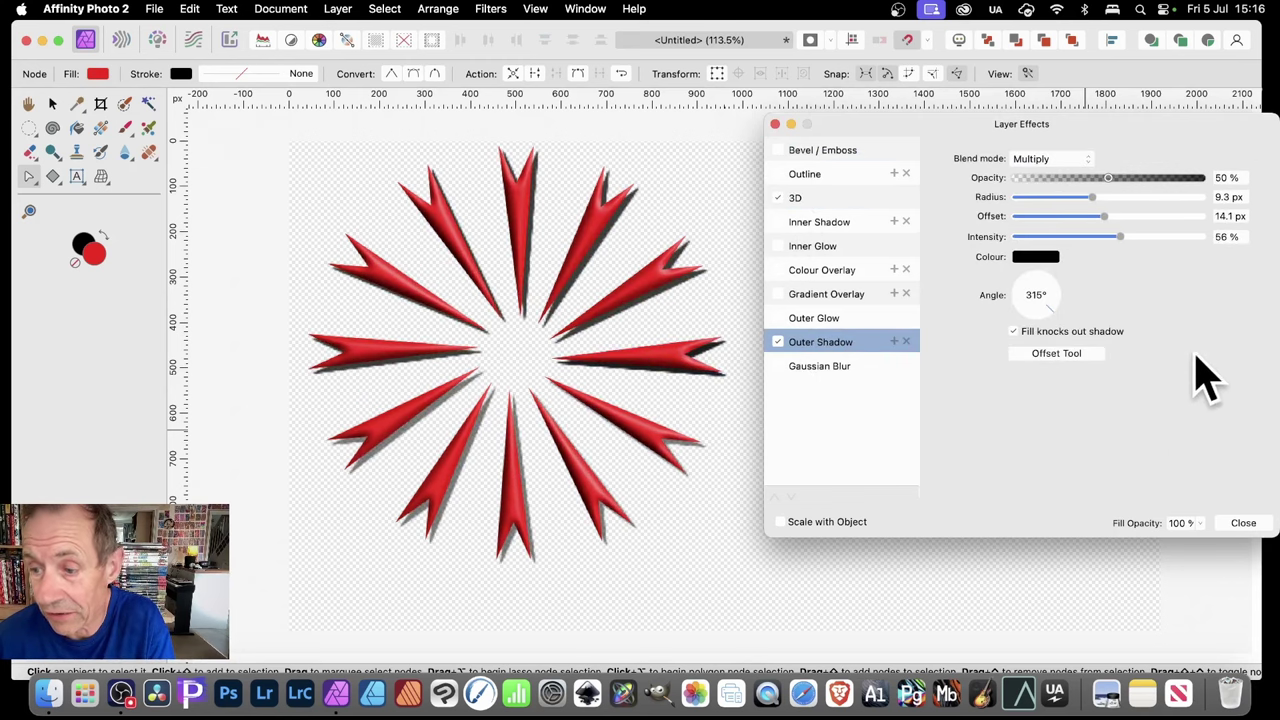
{"action": "left_click", "coordinate": [1253, 521]}
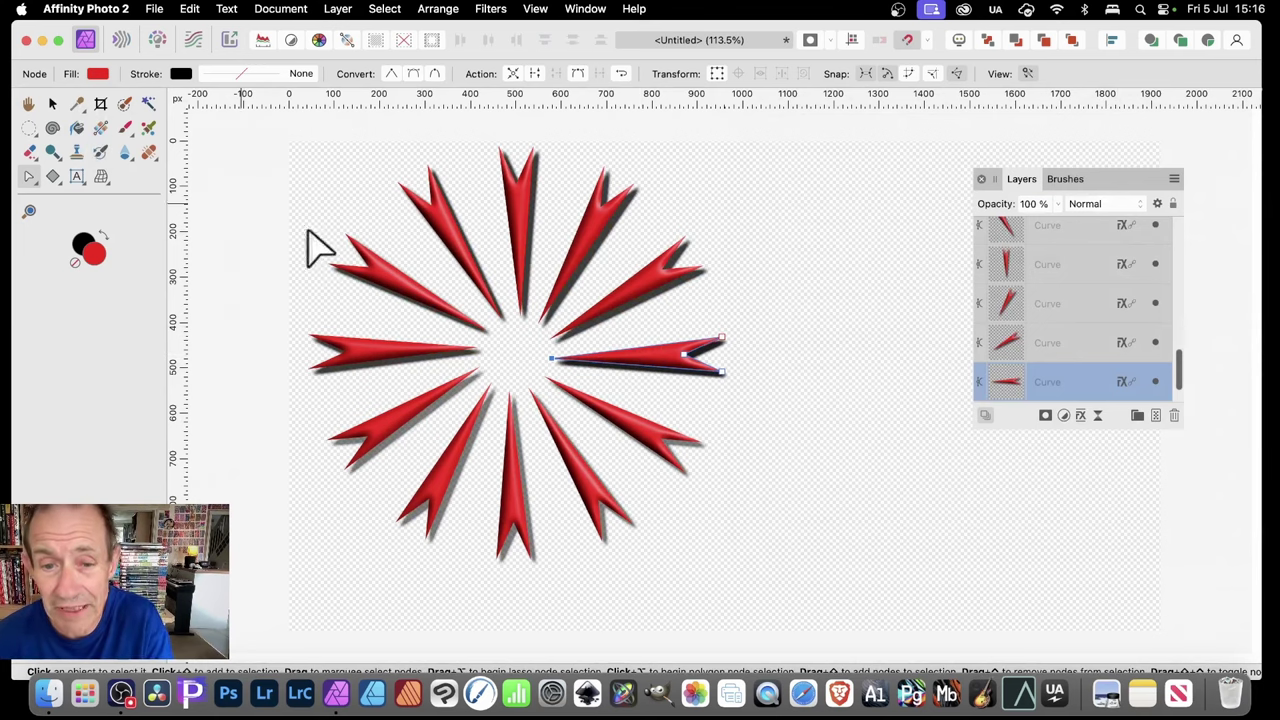
Move the selected linked spike's upper outer node about 150 px inward and 60 px upward to reshape it.
{"action": "left_click_drag", "start_coordinate": [722, 342], "coordinate": [652, 306]}
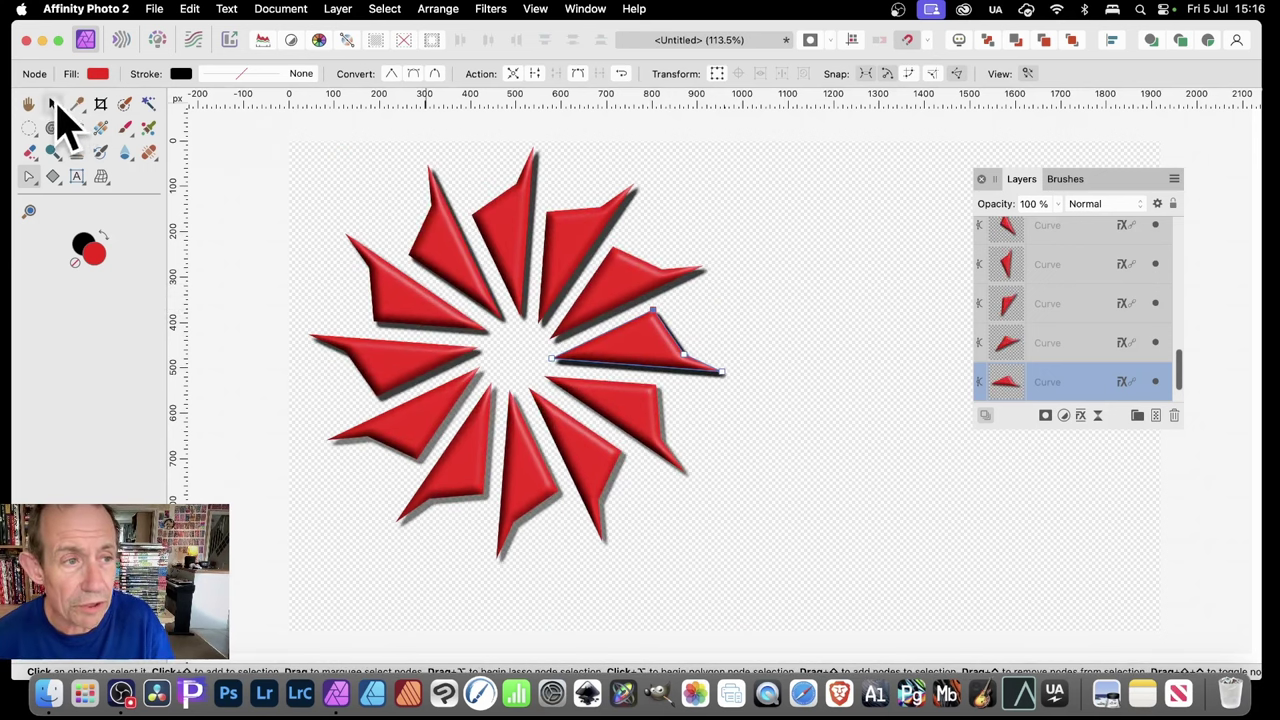
{"action": "left_click", "coordinate": [53, 104]}
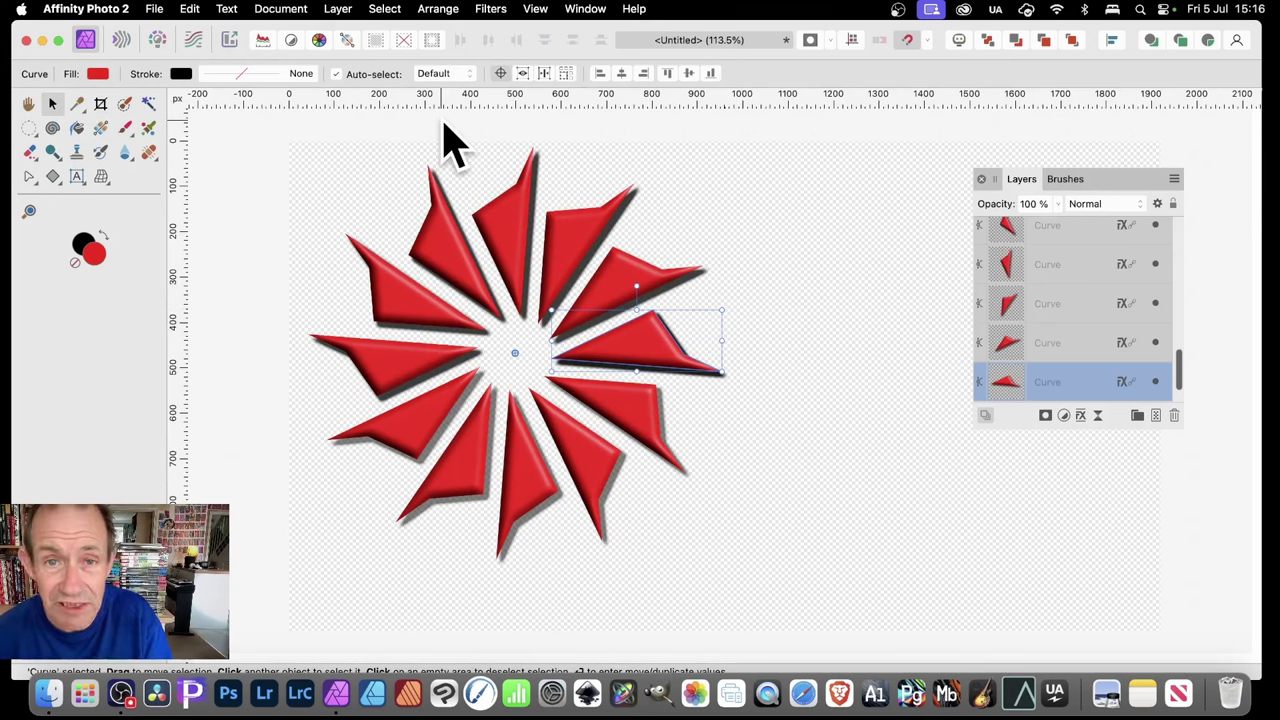
Delete all the red spikes to clear the canvas.
{"action": "key", "text": "super+z"}
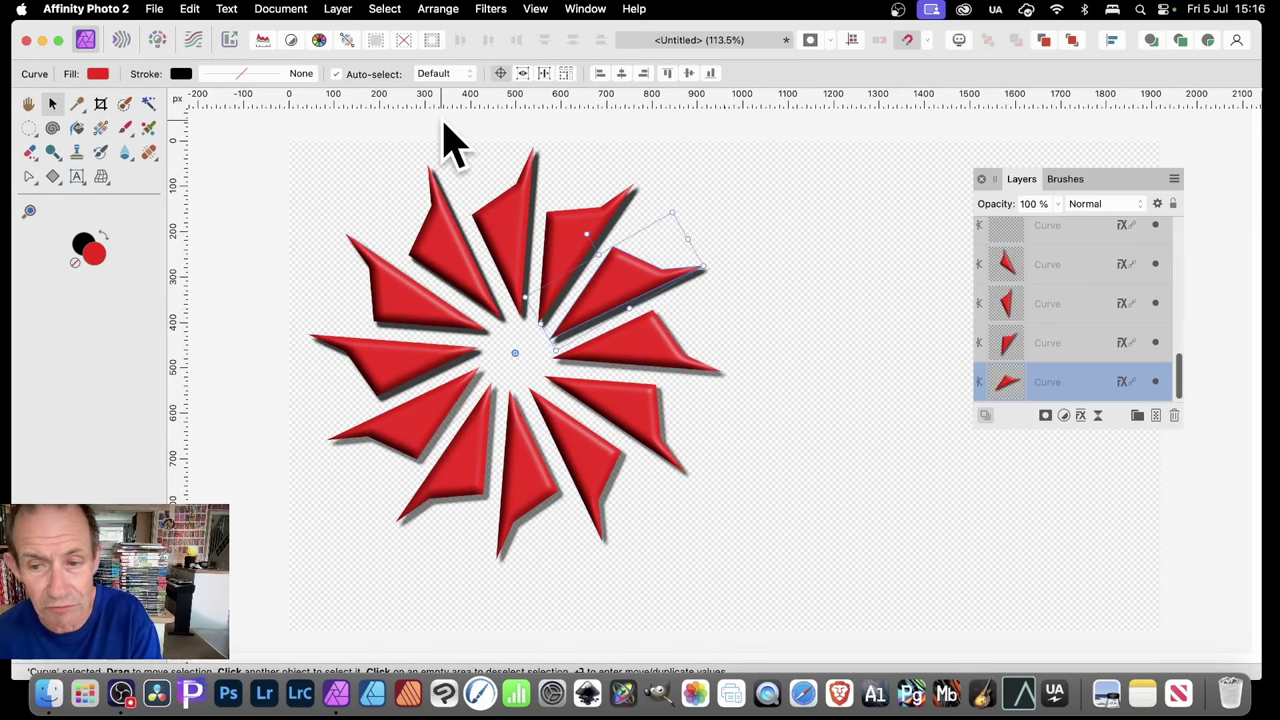
{"action": "key", "text": "super+a"}
{"action": "key", "text": "Delete"}
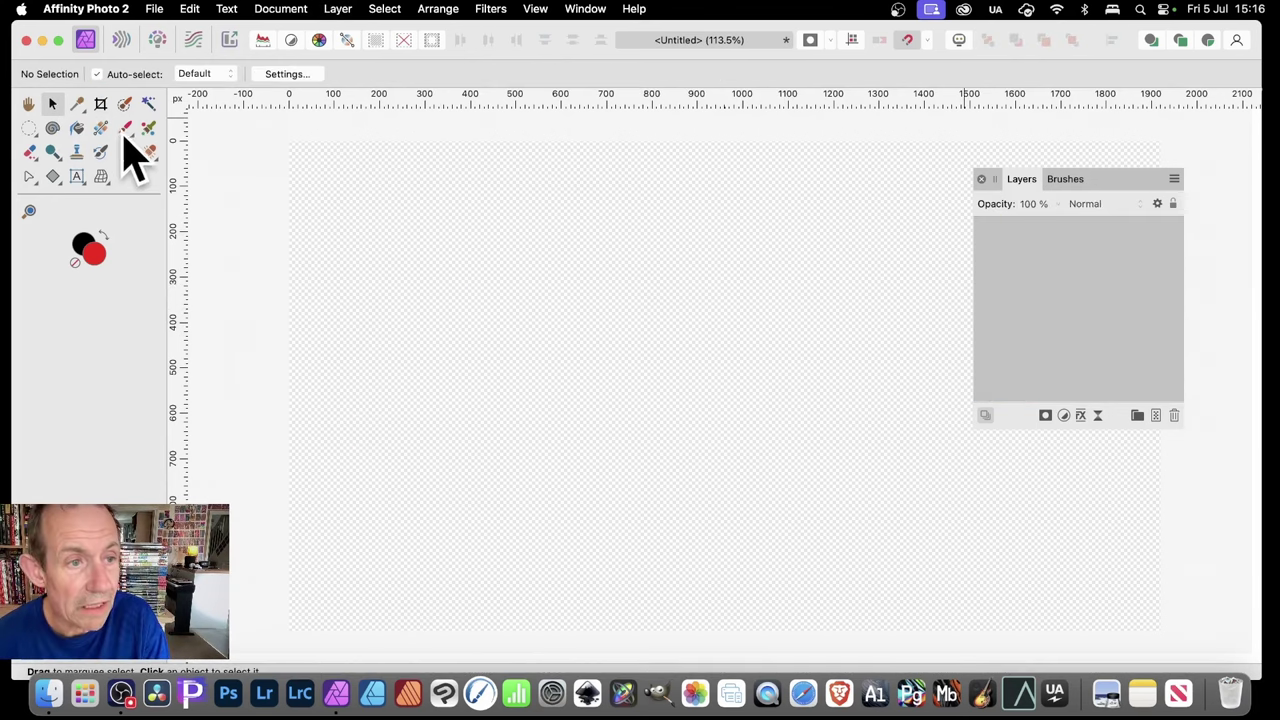
Paint a horizontal wavy black stroke about 300 px long near the canvas centre with the 36 px Comics Ink Pen brush.
{"action": "left_click_drag", "start_coordinate": [128, 138], "coordinate": [182, 136]}
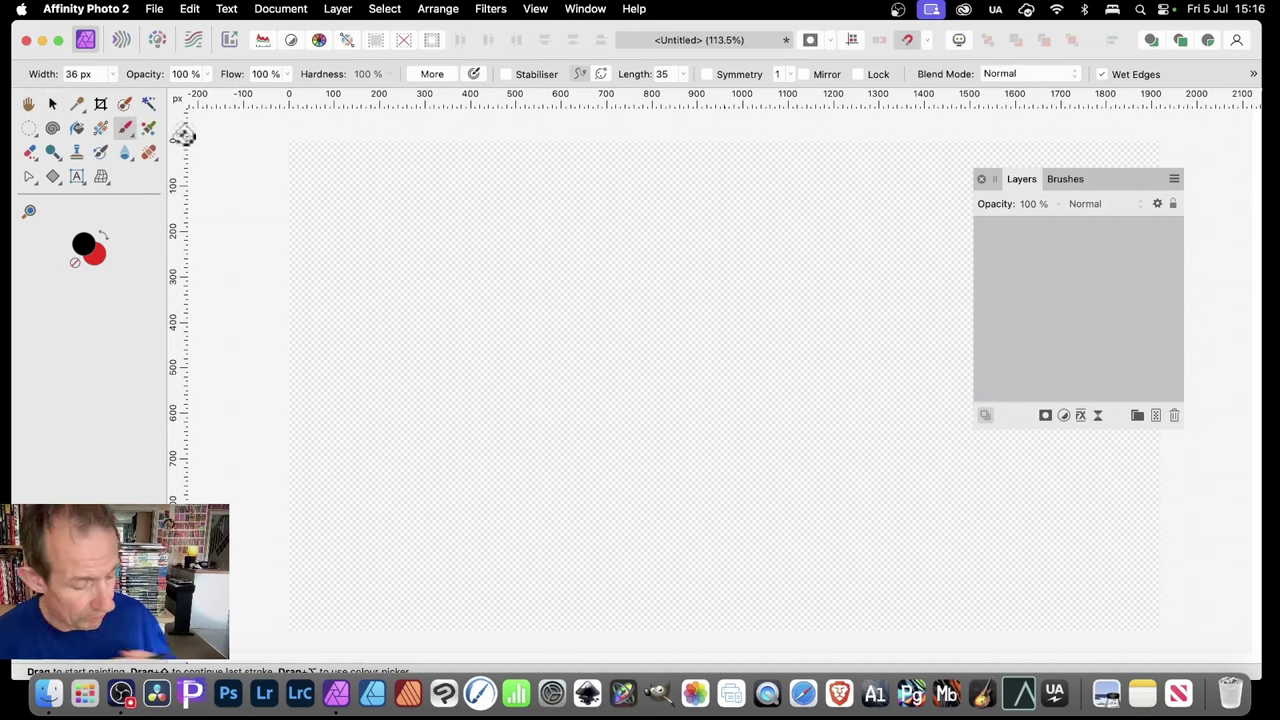
{"action": "left_click", "coordinate": [1065, 179]}
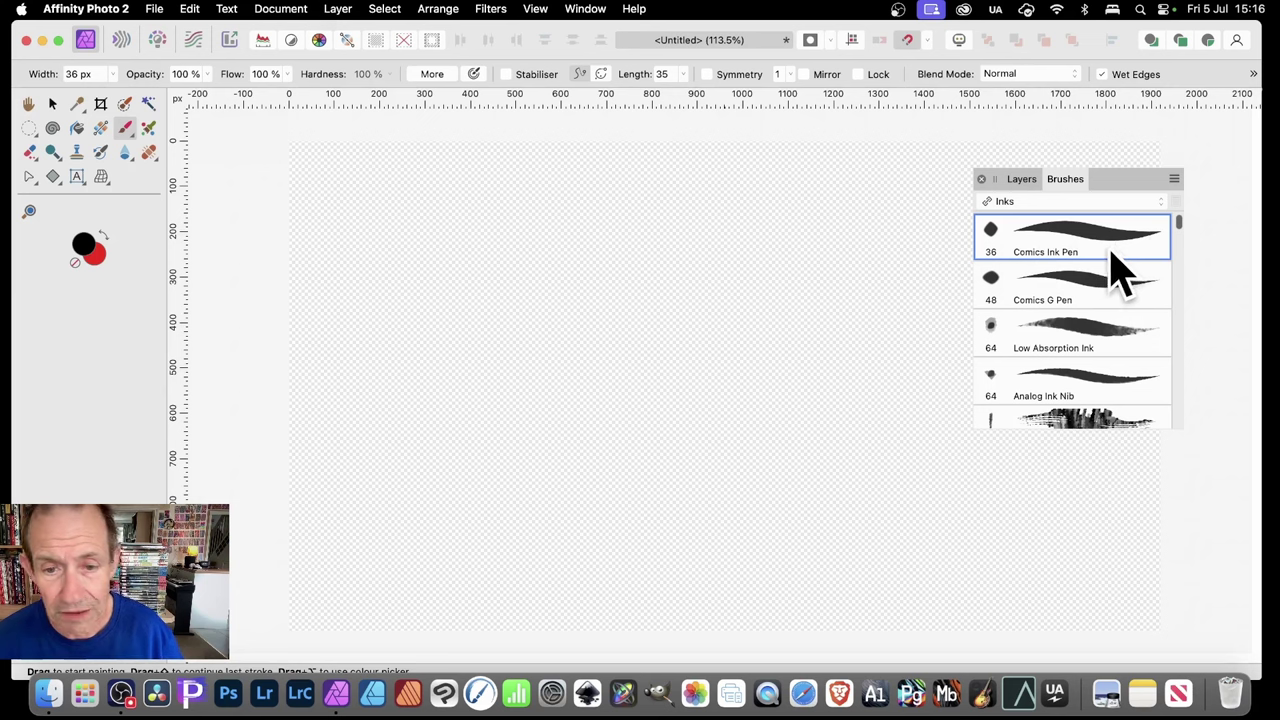
{"action": "left_click_drag", "start_coordinate": [685, 351], "coordinate": [770, 343]}
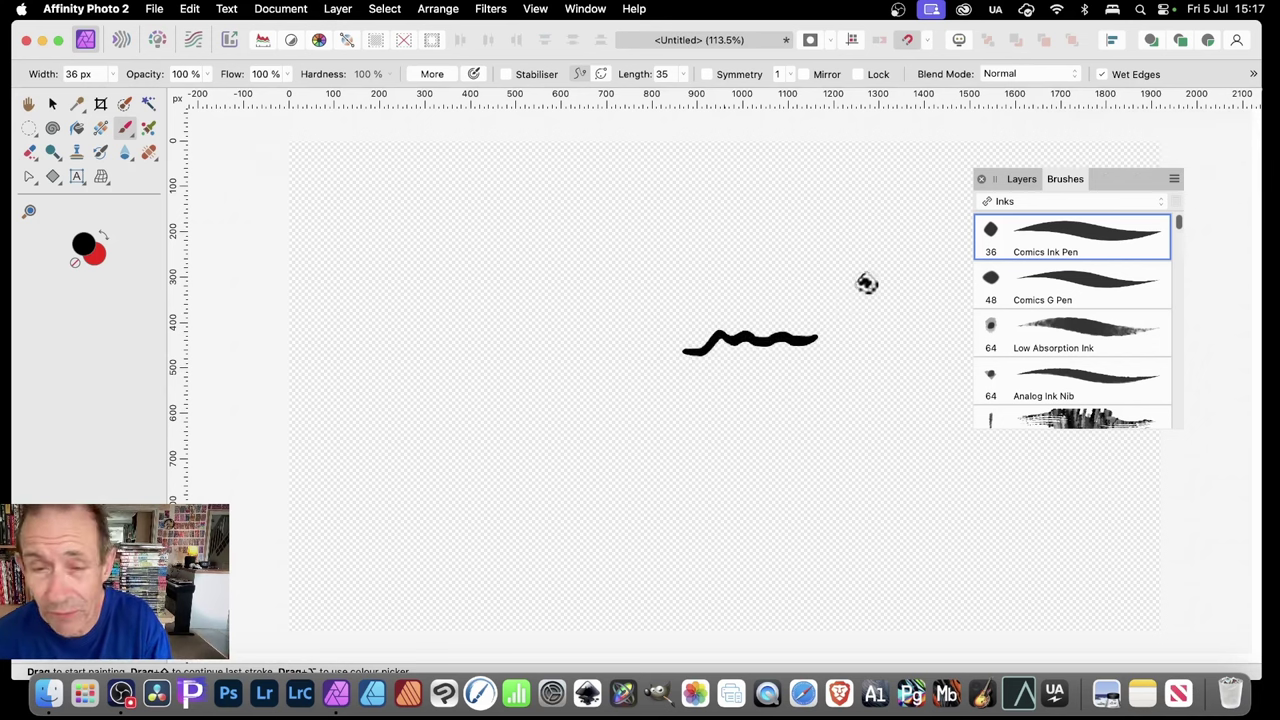
{"action": "left_click", "coordinate": [53, 104]}
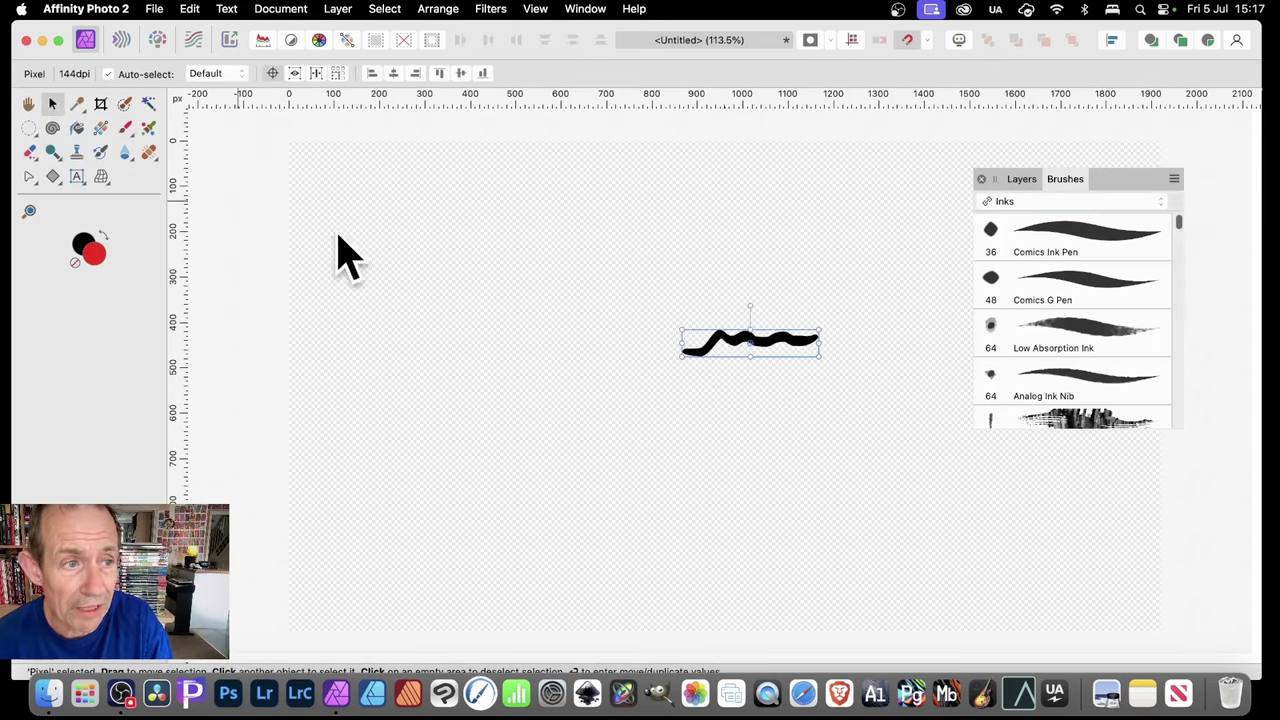
Make a linked duplicate of the wavy stroke and move its transform origin about 380 px to its left.
{"action": "left_click", "coordinate": [338, 8]}
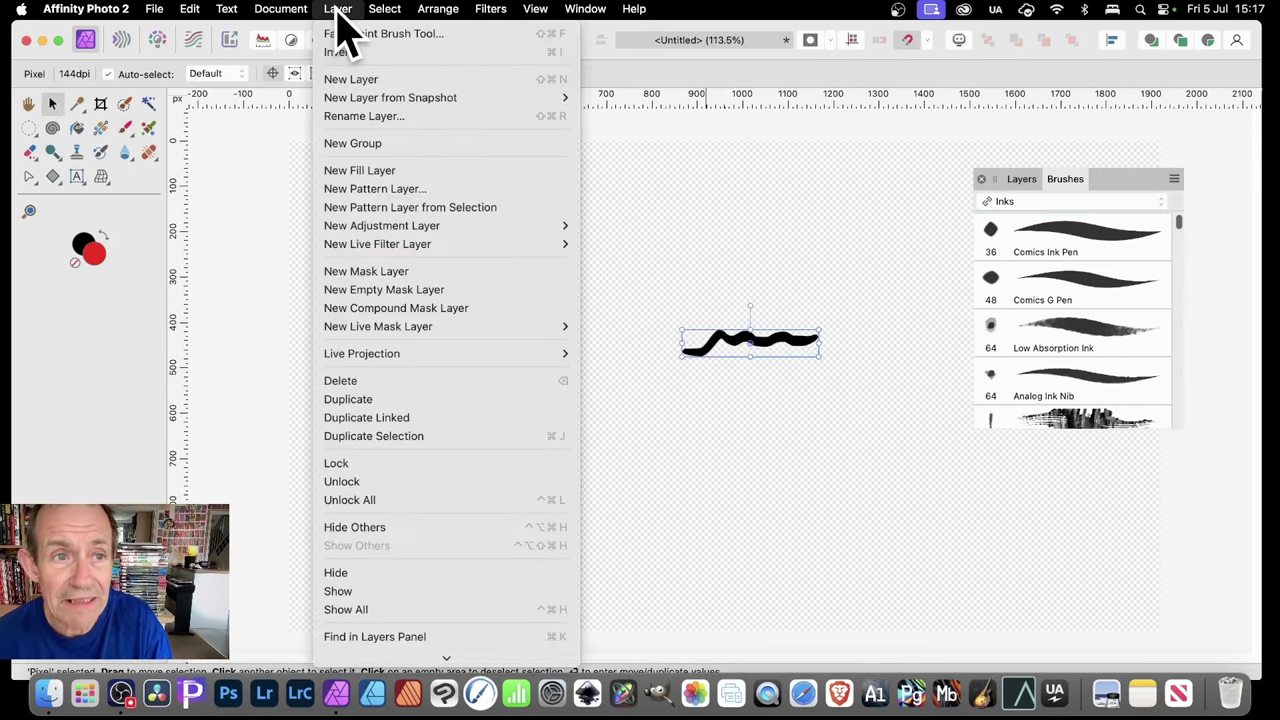
{"action": "left_click", "coordinate": [410, 422]}
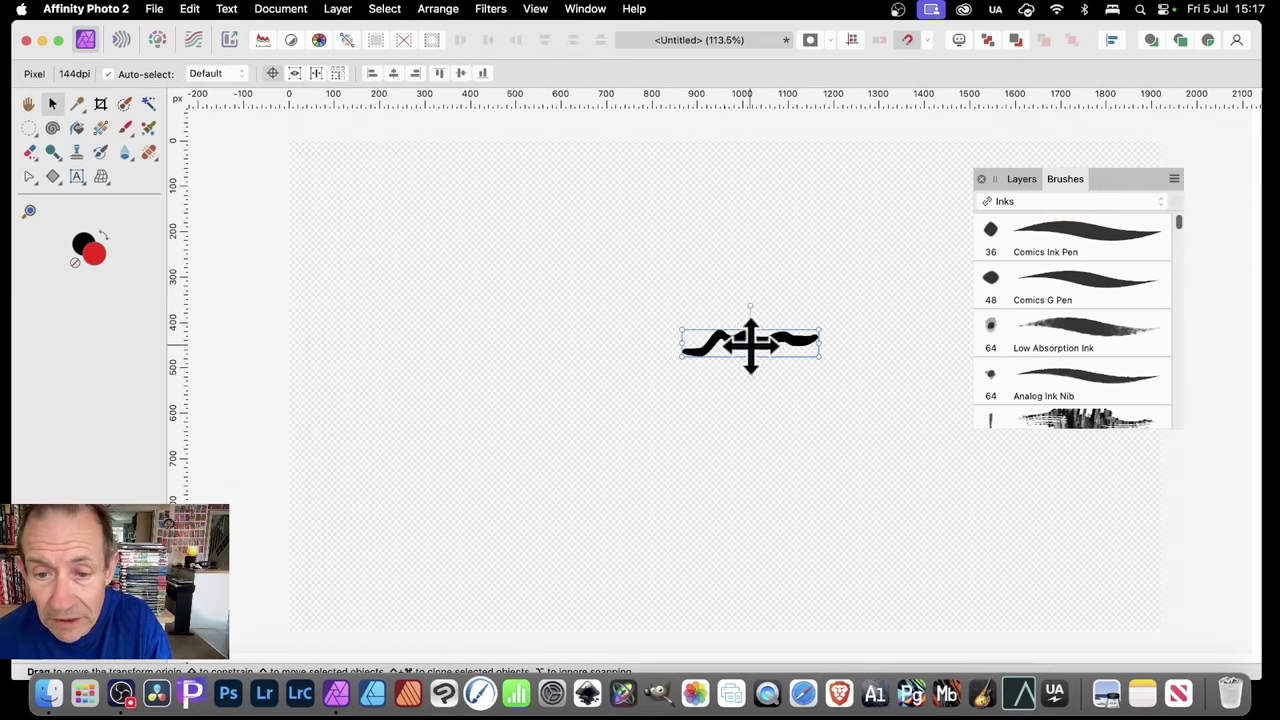
{"action": "left_click_drag", "start_coordinate": [750, 344], "coordinate": [577, 340]}
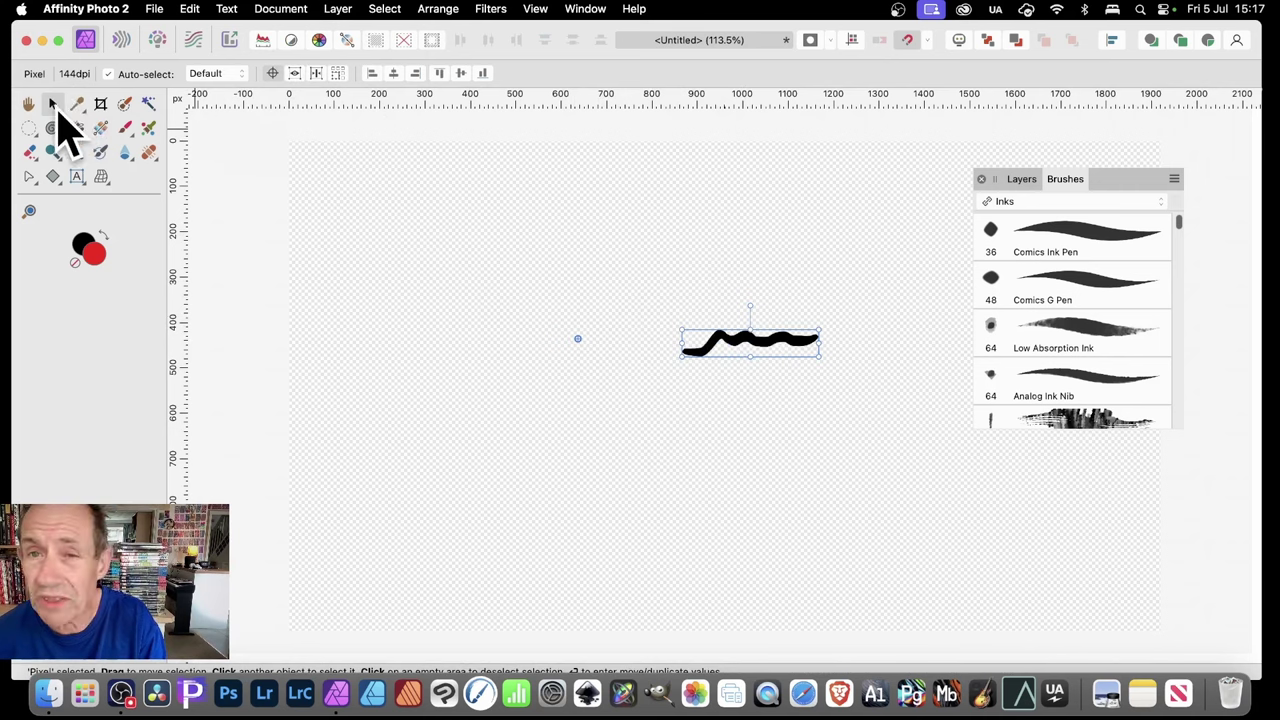
Duplicate the linked wavy stroke around its transform origin with 24 copies and a rotation of 15°.
{"action": "key", "text": "Return"}
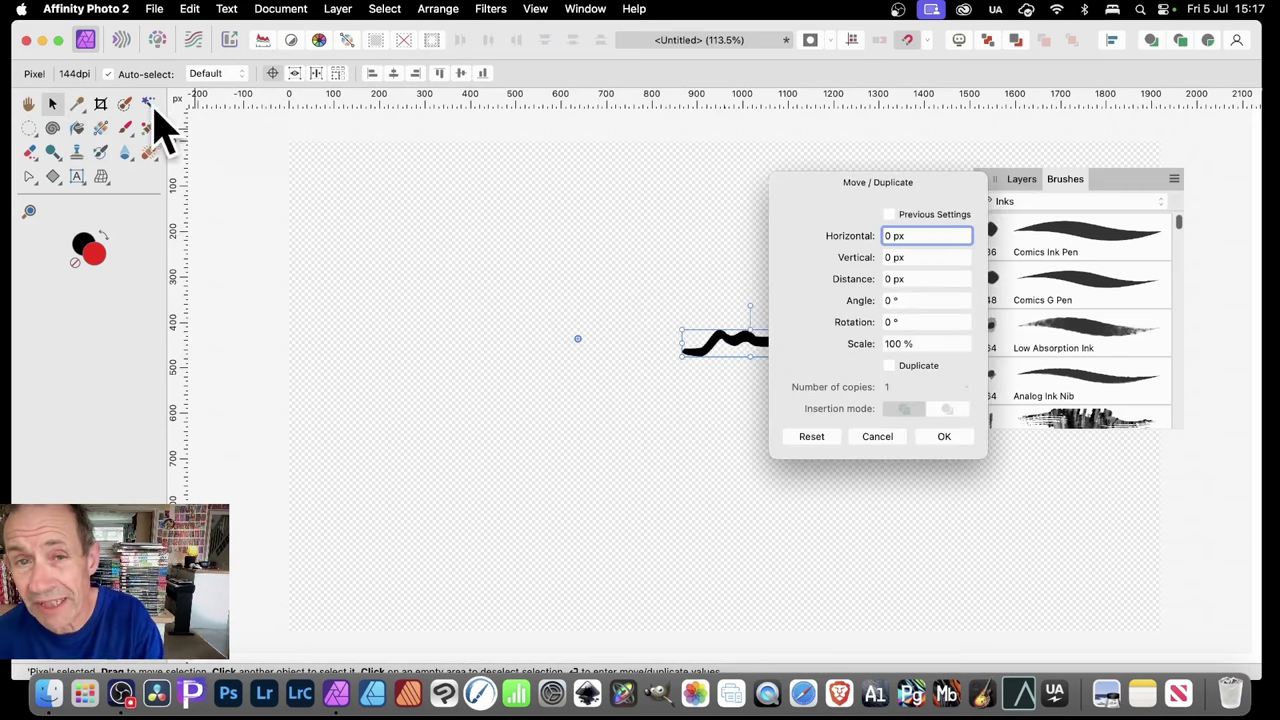
{"action": "left_click_drag", "start_coordinate": [870, 181], "coordinate": [933, 154]}
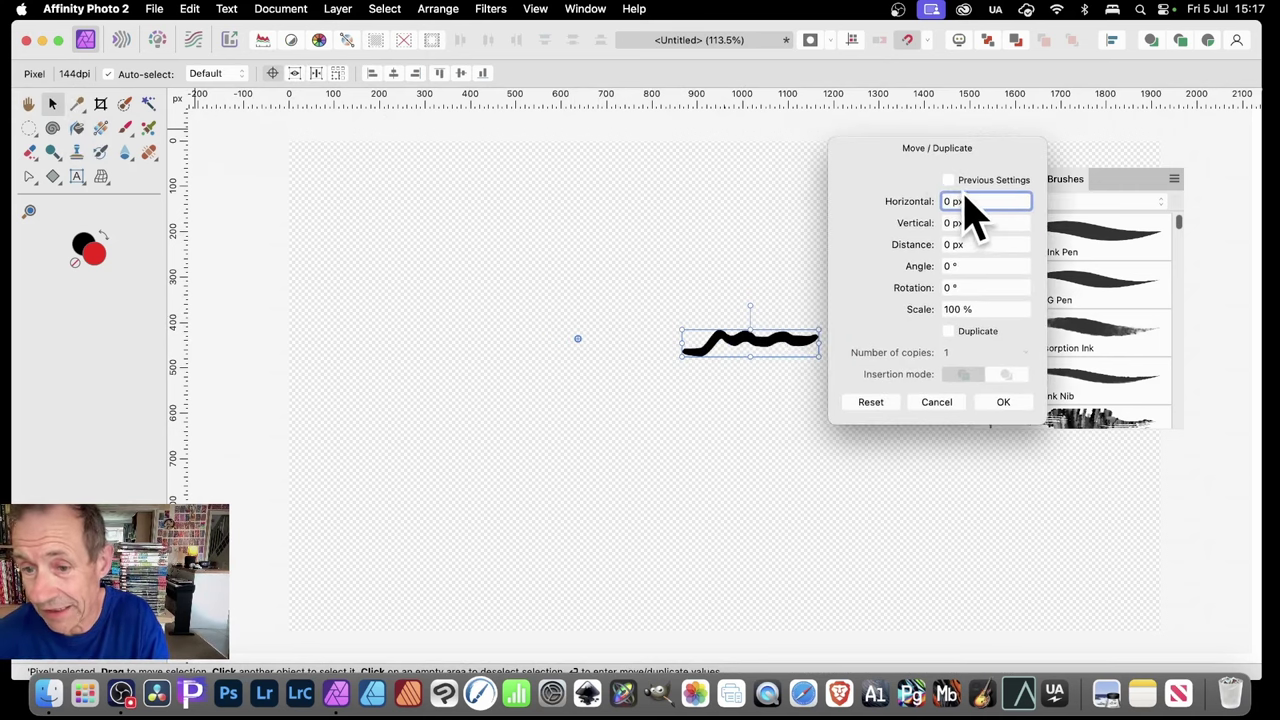
{"action": "left_click", "coordinate": [952, 333]}
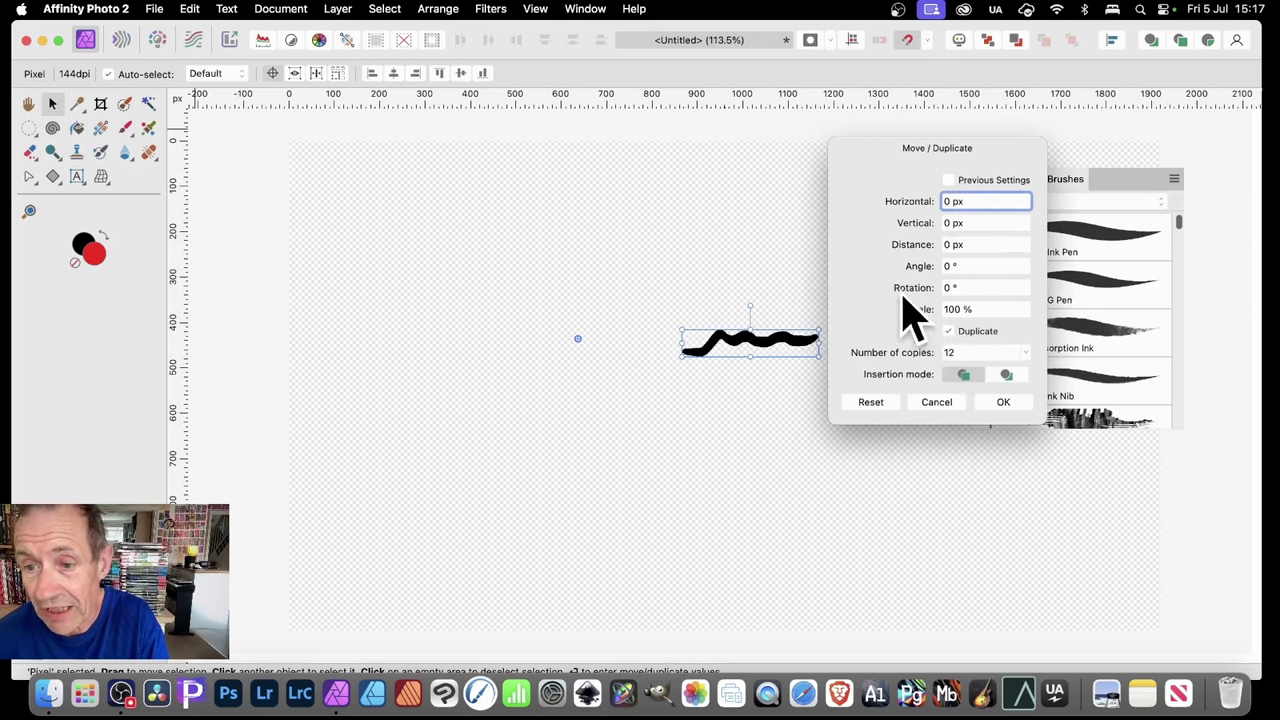
{"action": "left_click_drag", "start_coordinate": [913, 292], "coordinate": [937, 302]}
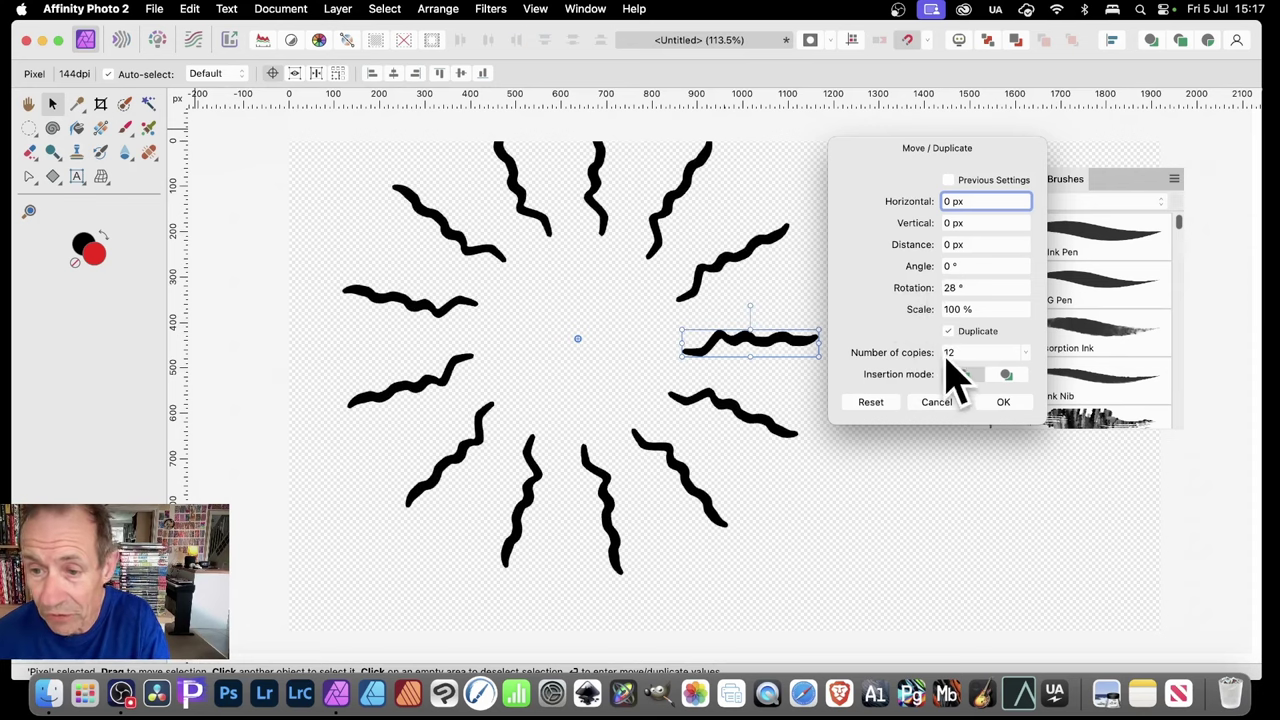
{"action": "left_click_drag", "start_coordinate": [948, 371], "coordinate": [916, 366]}
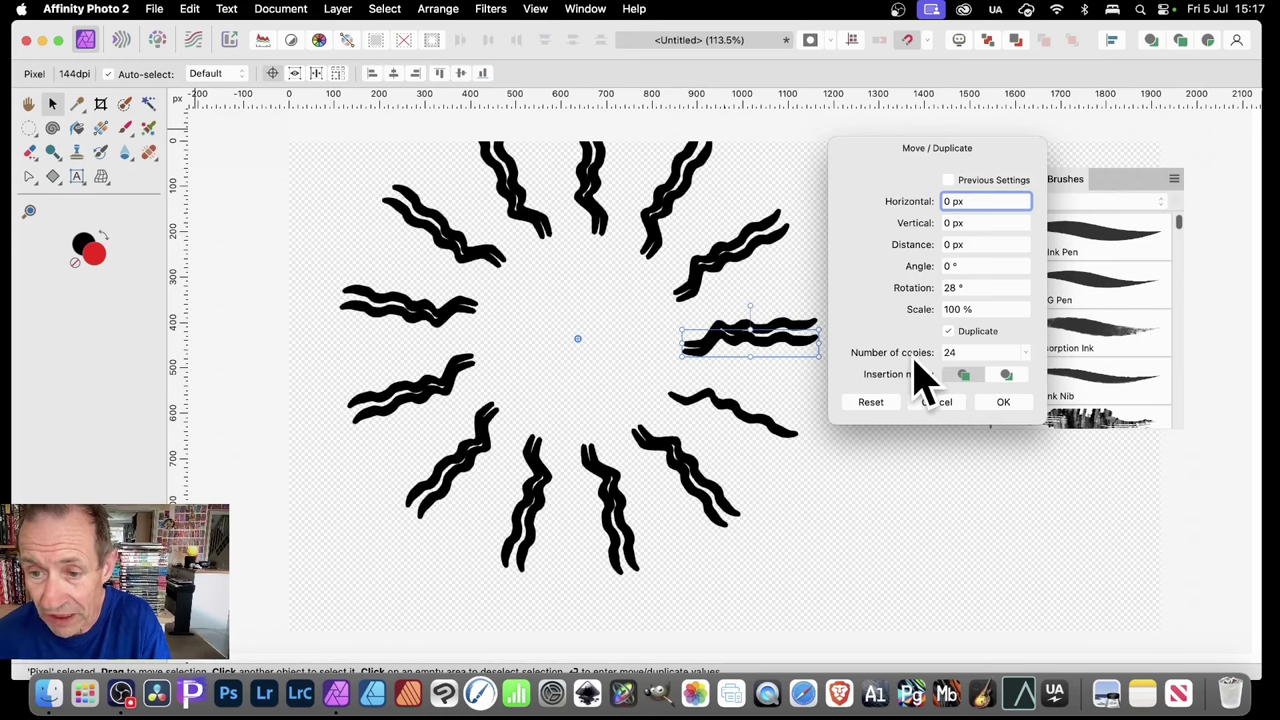
{"action": "left_click_drag", "start_coordinate": [937, 306], "coordinate": [923, 296]}
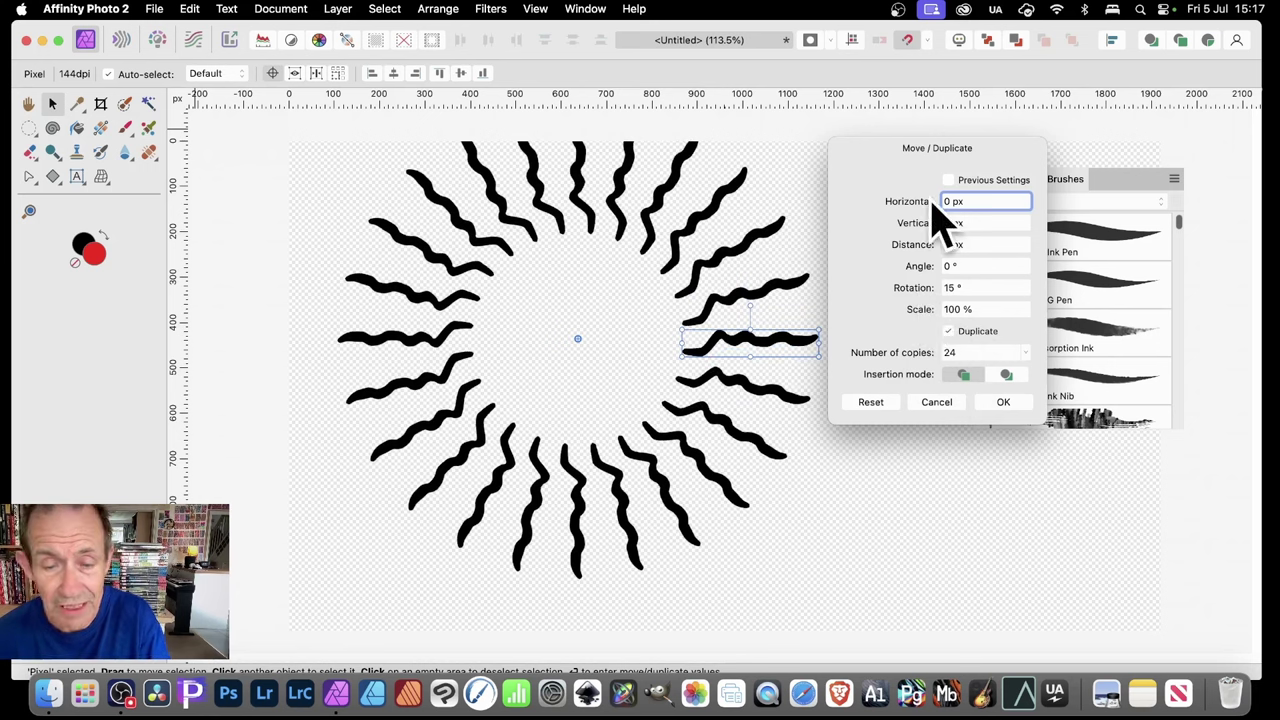
{"action": "left_click", "coordinate": [1008, 406]}
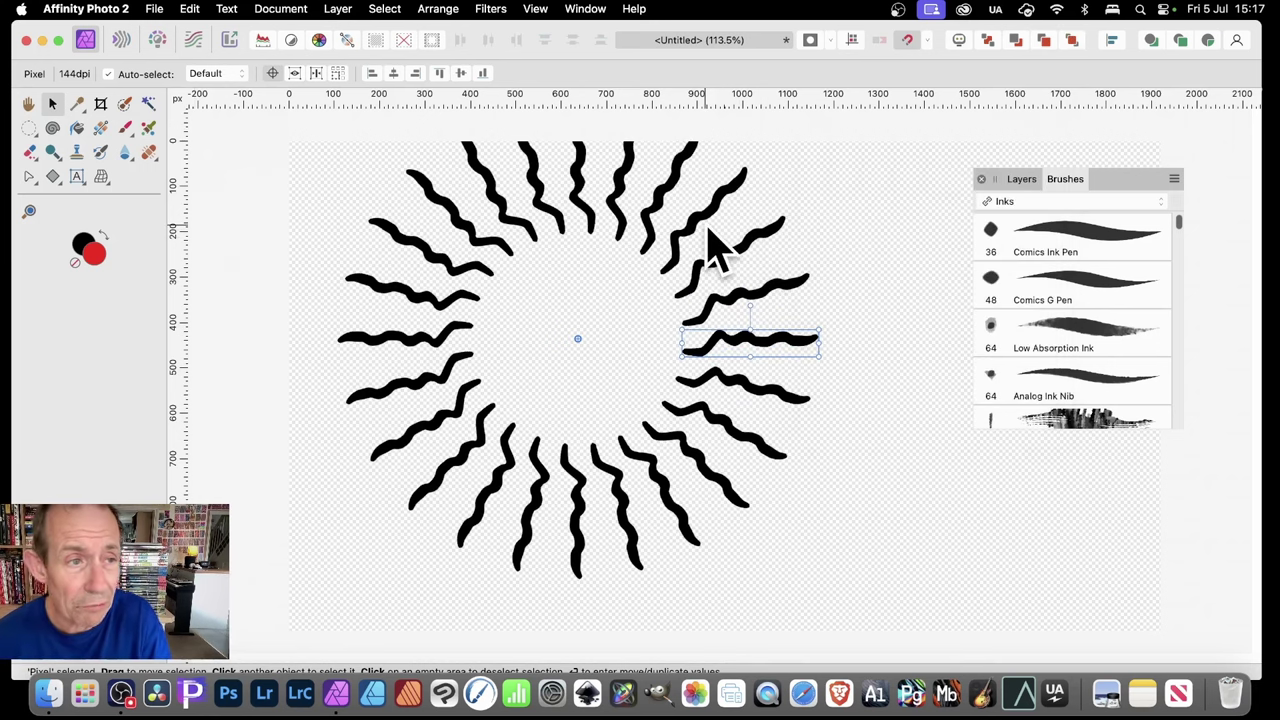
Try shearing the selected wavy stroke downward at its outer end and undo the change.
{"action": "mouse_move", "coordinate": [828, 346]}
{"action": "left_mouse_down"}
{"action": "mouse_move", "coordinate": [880, 449]}
{"action": "mouse_move", "coordinate": [897, 357]}
{"action": "mouse_move", "coordinate": [920, 320]}
{"action": "mouse_move", "coordinate": [914, 434]}
{"action": "mouse_move", "coordinate": [923, 349]}
{"action": "mouse_move", "coordinate": [930, 377]}
{"action": "left_mouse_up"}
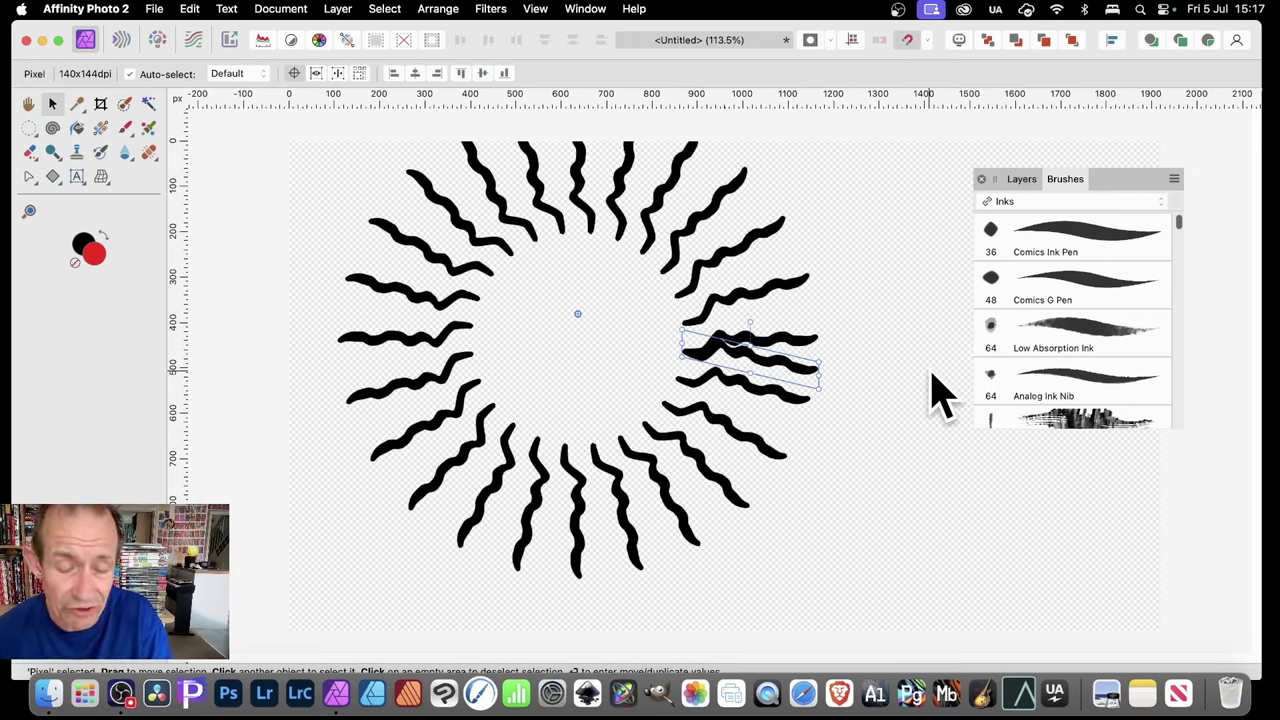
{"action": "key", "text": "super+z"}
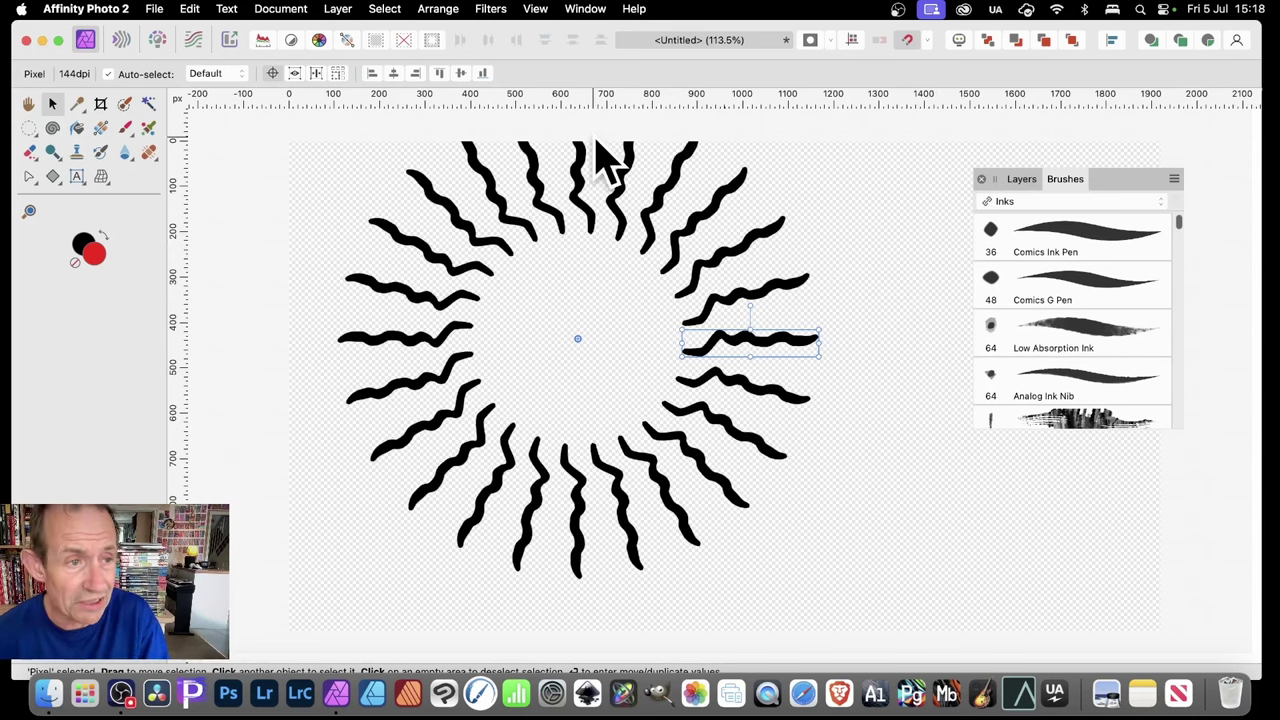
Paint freehand marks around the outer ends of the linked strokes with the 36 px Comics Ink Pen brush.
{"action": "left_click", "coordinate": [127, 133]}
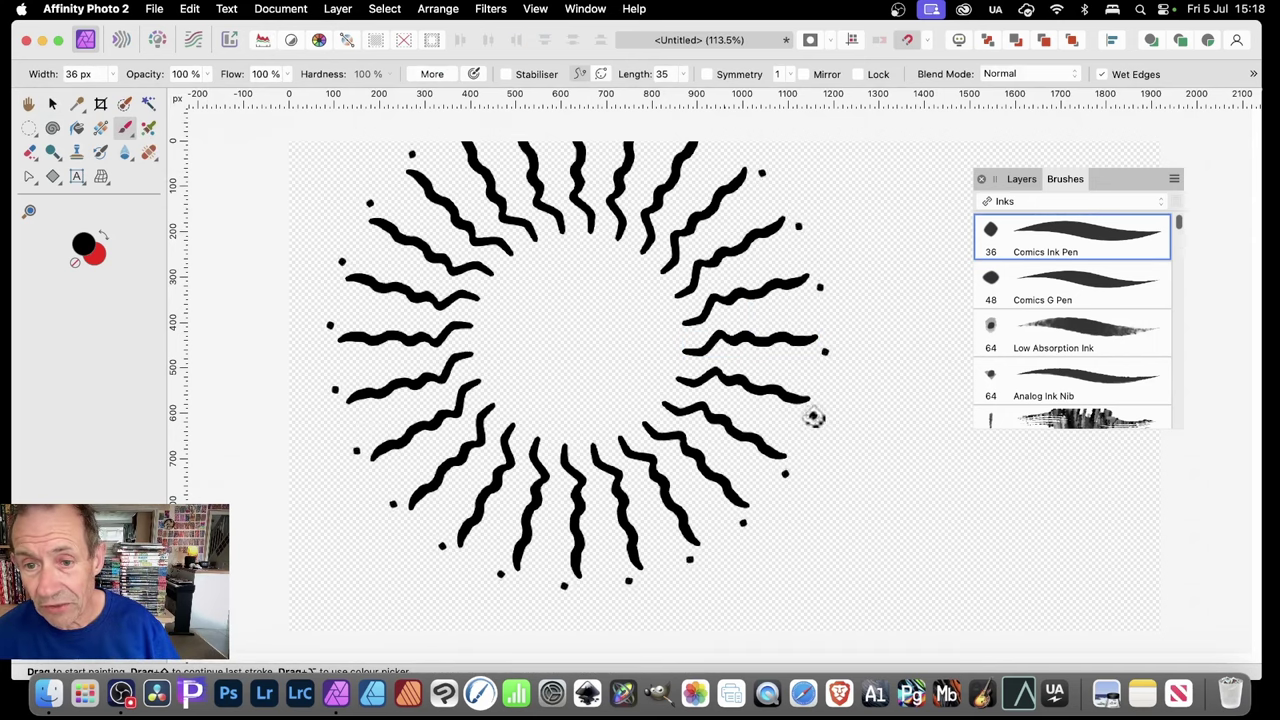
{"action": "mouse_move", "coordinate": [811, 417]}
{"action": "left_mouse_down"}
{"action": "mouse_move", "coordinate": [826, 398]}
{"action": "mouse_move", "coordinate": [800, 388]}
{"action": "mouse_move", "coordinate": [806, 400]}
{"action": "mouse_move", "coordinate": [783, 416]}
{"action": "mouse_move", "coordinate": [840, 394]}
{"action": "mouse_move", "coordinate": [823, 400]}
{"action": "mouse_move", "coordinate": [846, 377]}
{"action": "mouse_move", "coordinate": [956, 372]}
{"action": "left_mouse_up"}
{"action": "left_click_drag", "start_coordinate": [851, 414], "coordinate": [910, 400]}
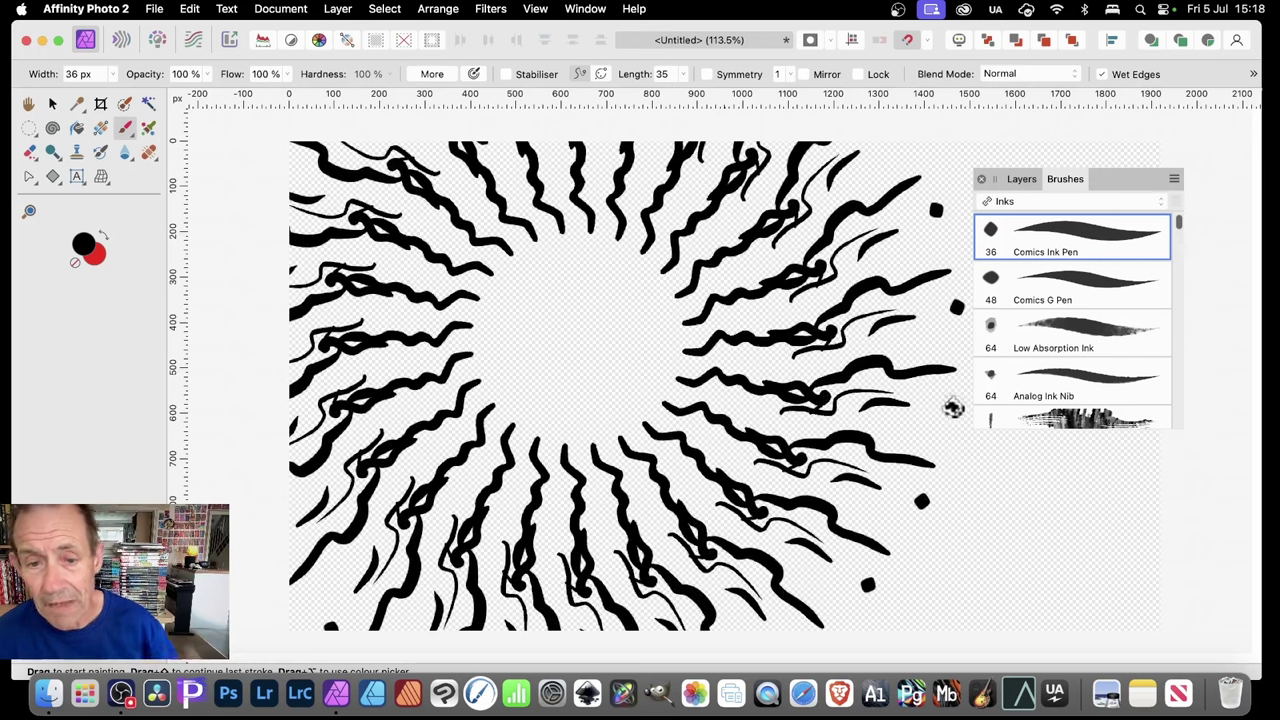
Undo all the extra brush marks painted around the ring of wavy strokes.
{"action": "key", "text": "super+z"}
{"action": "key", "text": "super+z"}
{"action": "key", "text": "super+z"}
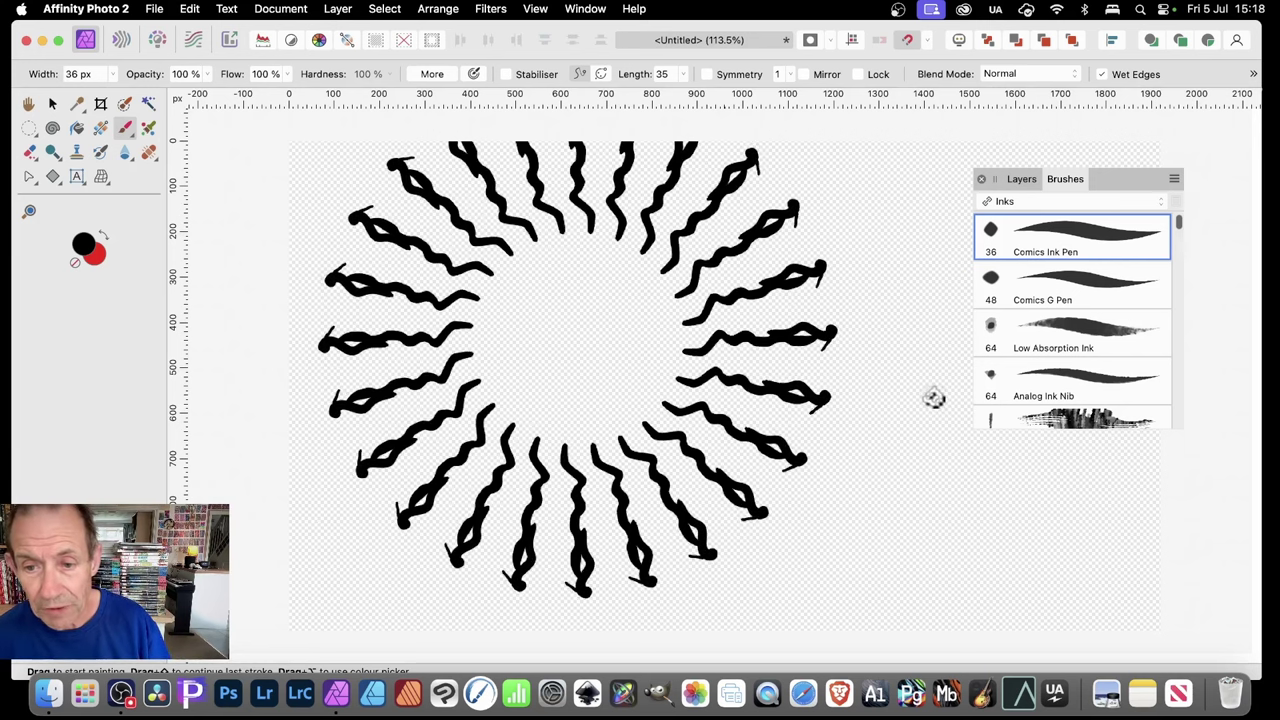
{"action": "key", "text": "super+z"}
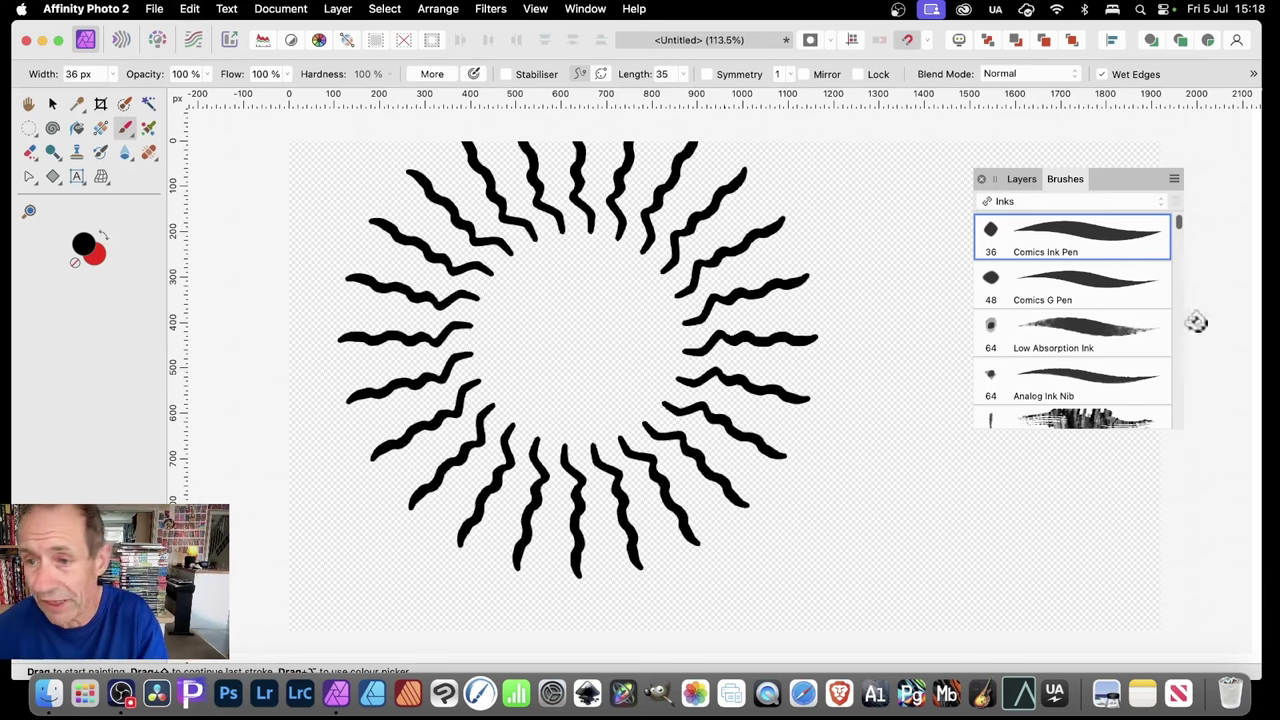
Apply a Twirl distortion of 163.6° with a 1024 px radius to the linked strokes and repeat the same filter once.
{"action": "left_click", "coordinate": [492, 10]}
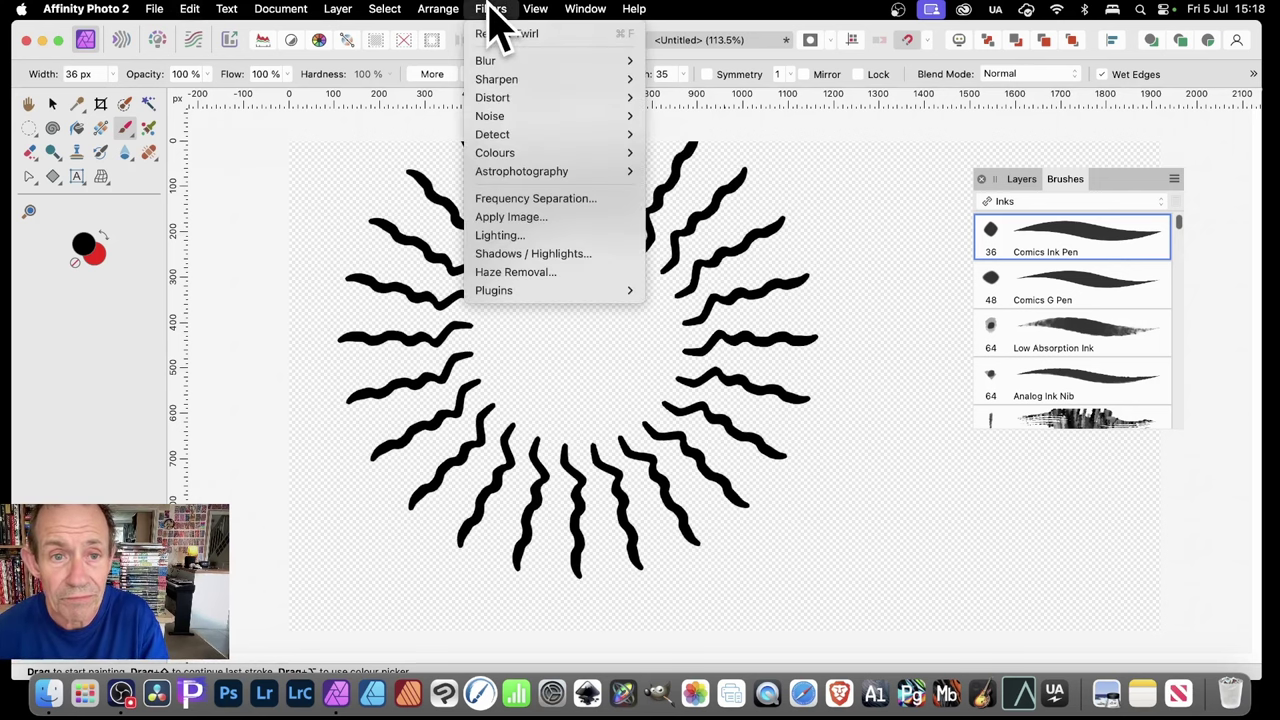
{"action": "mouse_move", "coordinate": [500, 100]}
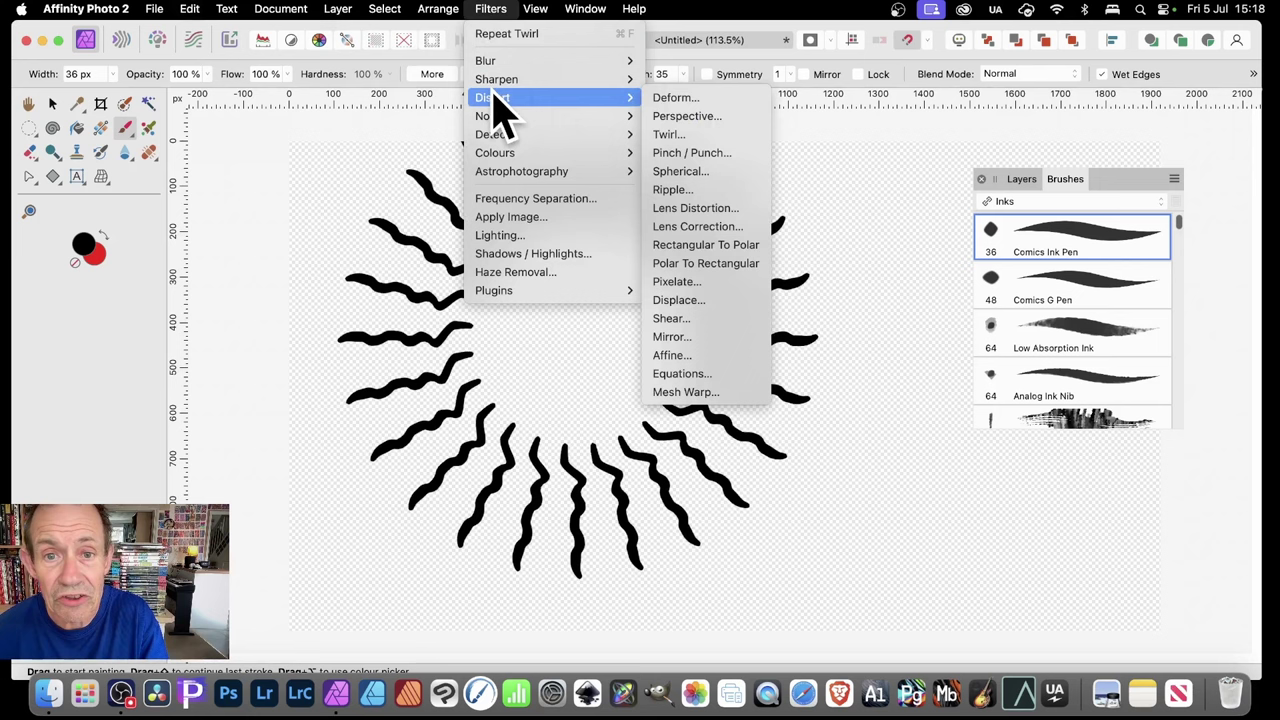
{"action": "left_click", "coordinate": [698, 138]}
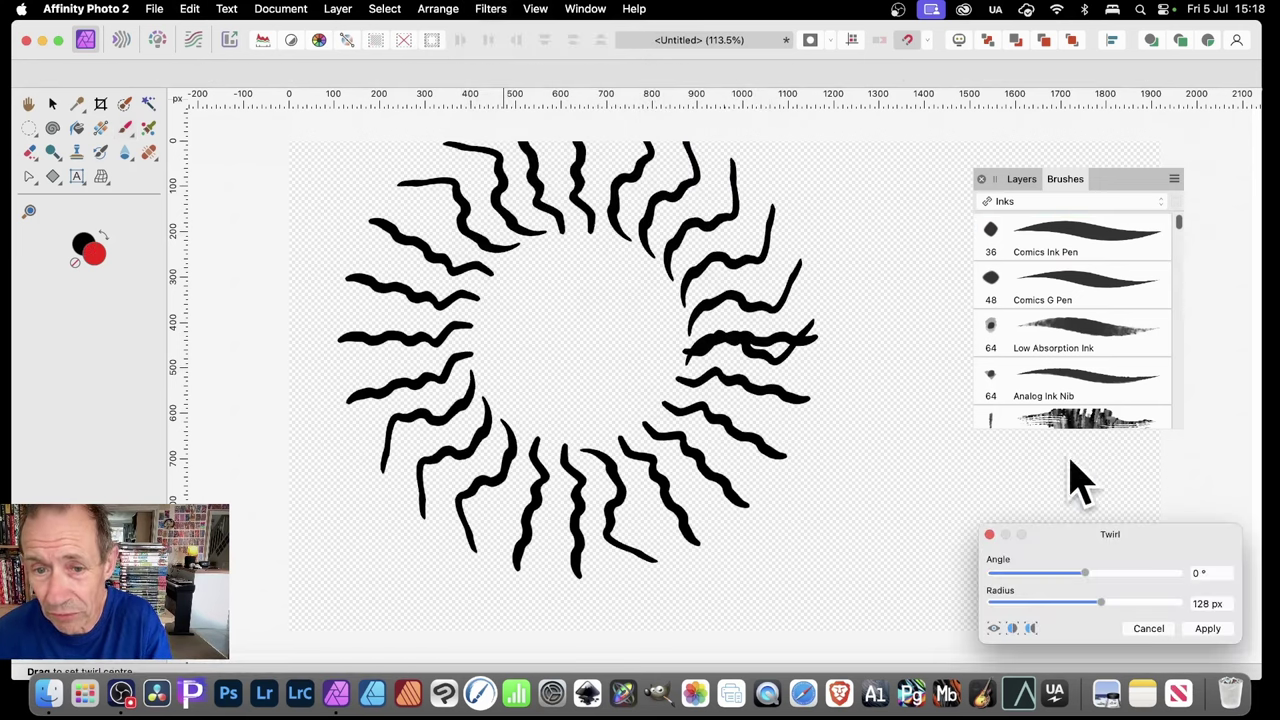
{"action": "mouse_move", "coordinate": [1097, 545]}
{"action": "left_mouse_down"}
{"action": "mouse_move", "coordinate": [878, 335]}
{"action": "mouse_move", "coordinate": [866, 290]}
{"action": "mouse_move", "coordinate": [862, 318]}
{"action": "mouse_move", "coordinate": [879, 318]}
{"action": "left_mouse_up"}
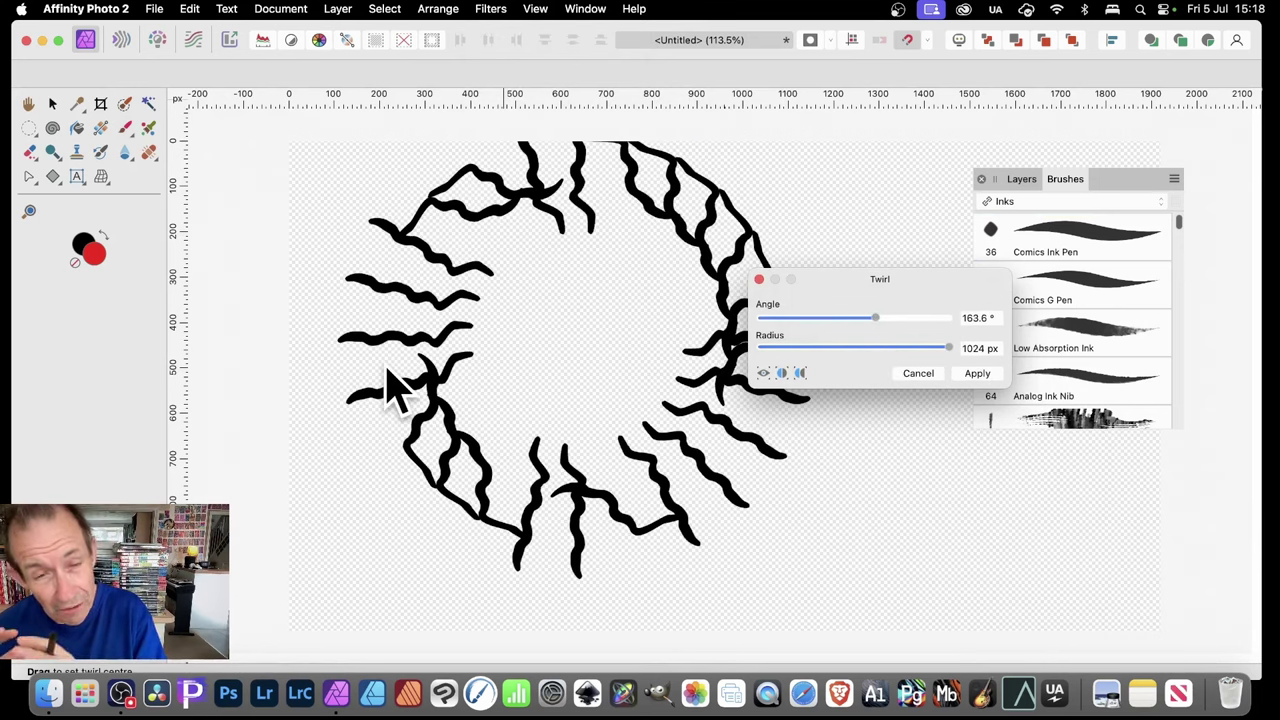
{"action": "left_click", "coordinate": [979, 375]}
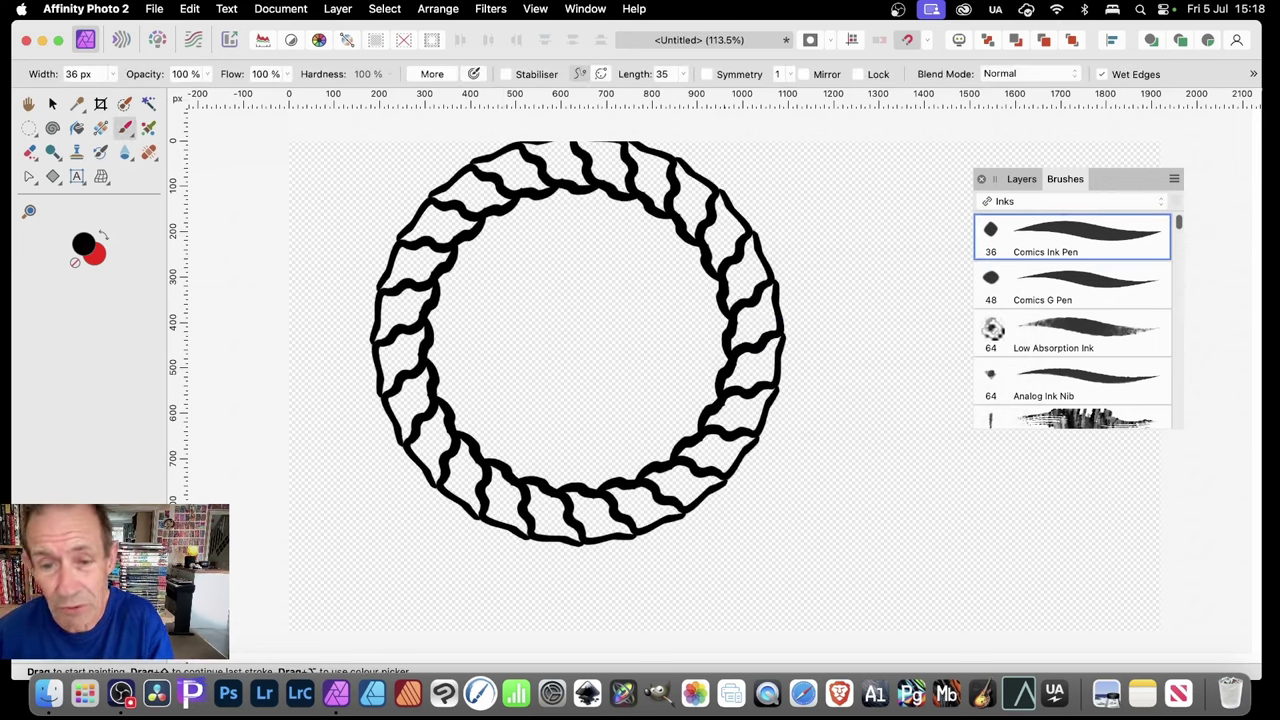
{"action": "left_click", "coordinate": [490, 10]}
{"action": "left_click", "coordinate": [505, 35]}
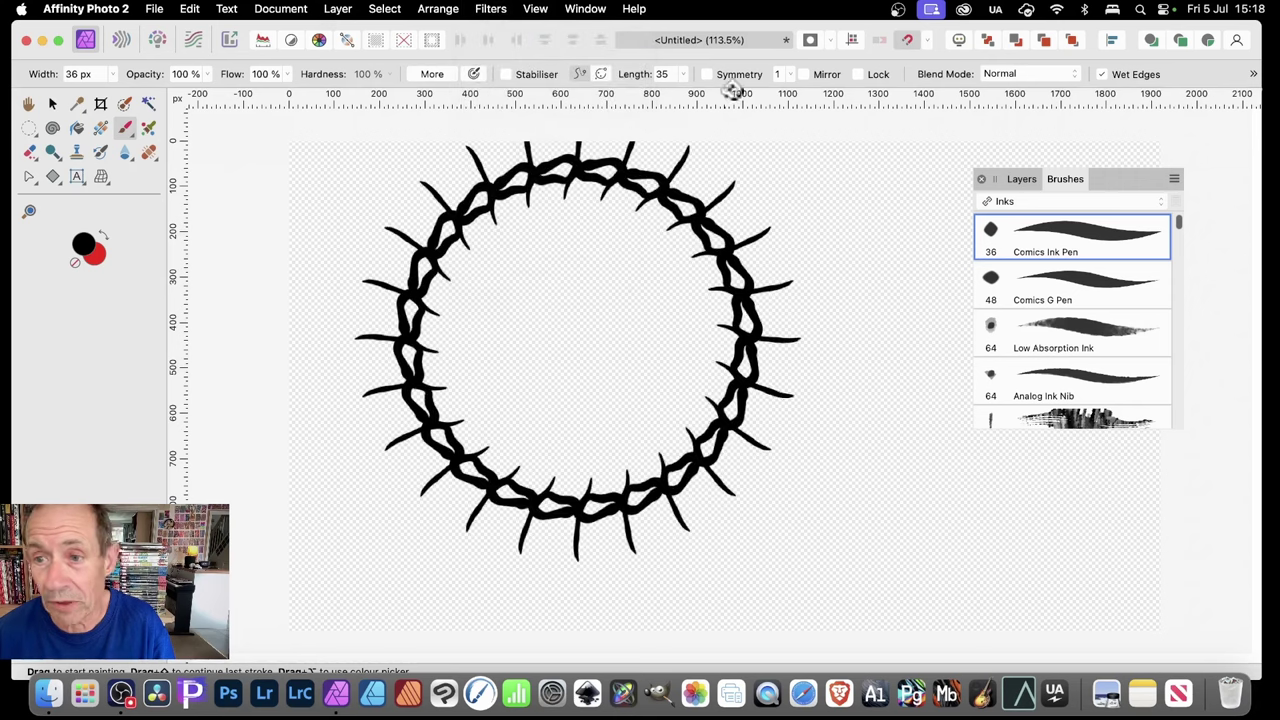
Apply a Rigid Deform filter to one lower-right linked wavy stroke, pulling one pin up beyond its outer end and another inward past its inner end.
{"action": "left_click", "coordinate": [1022, 180]}
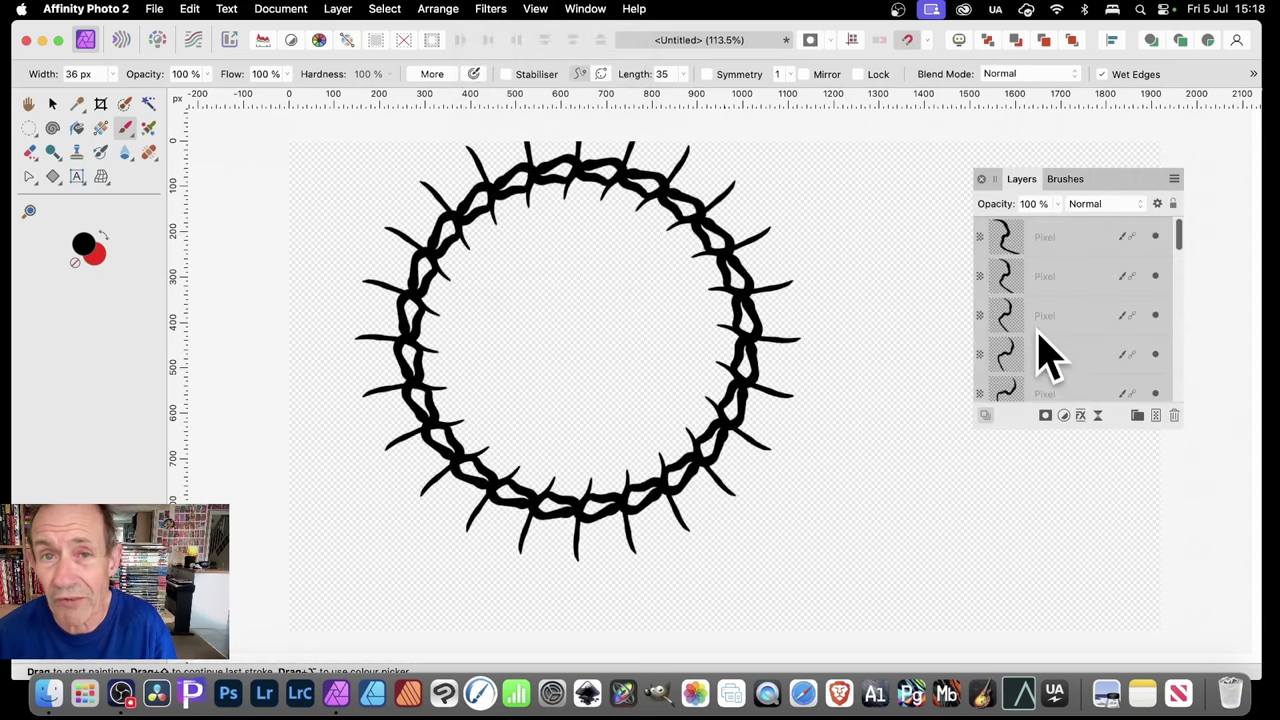
{"action": "scroll", "coordinate": [1128, 315], "scroll_direction": "down", "scroll_amount": 1}
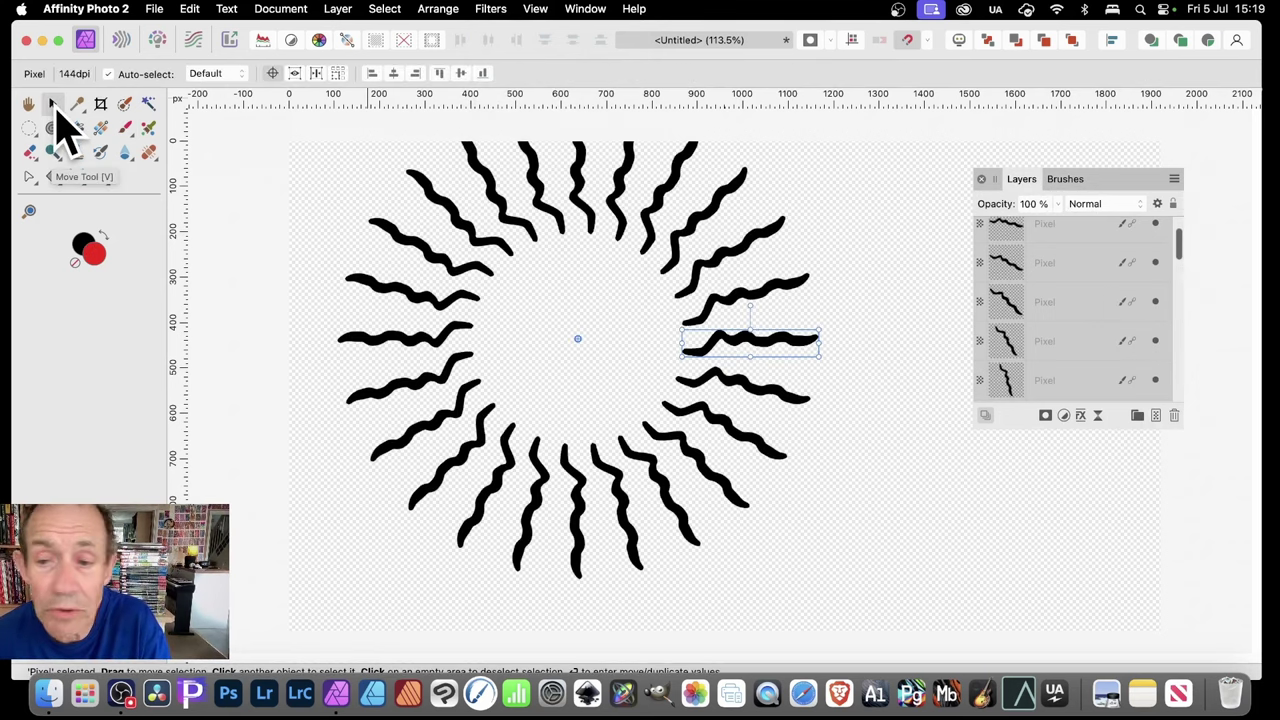
{"action": "left_click", "coordinate": [1042, 302]}
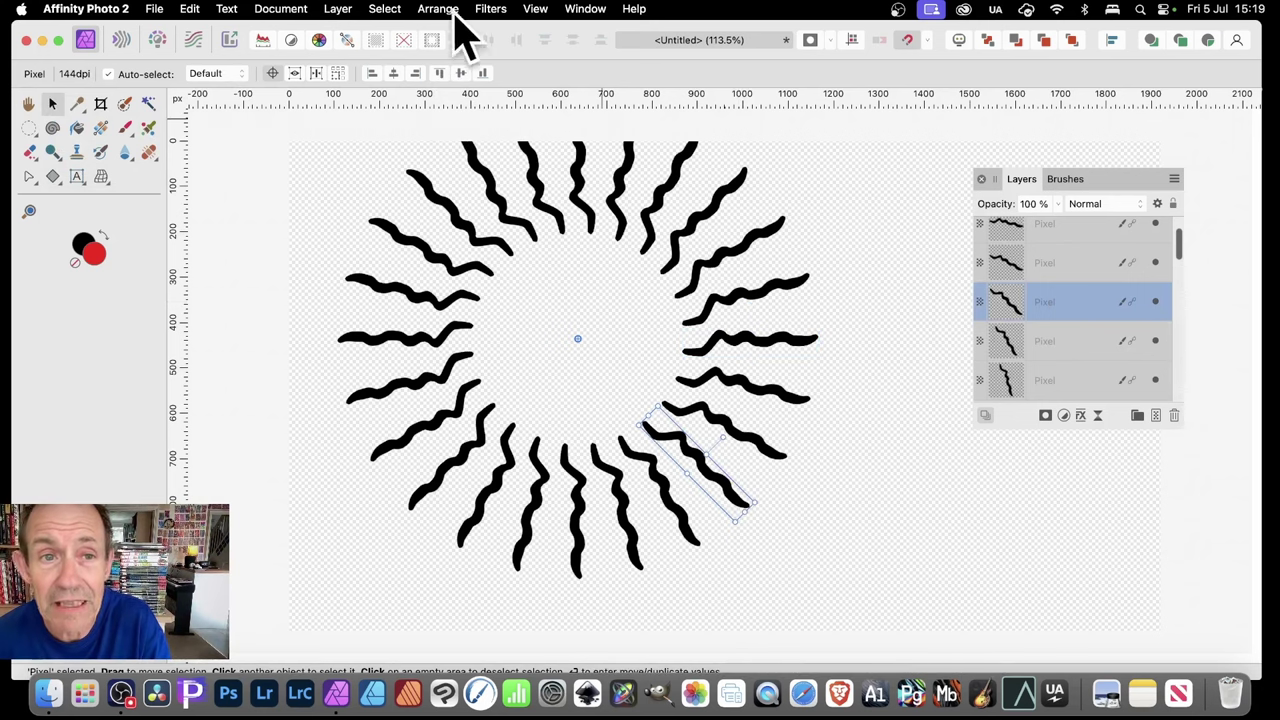
{"action": "left_click", "coordinate": [491, 9]}
{"action": "mouse_move", "coordinate": [522, 100]}
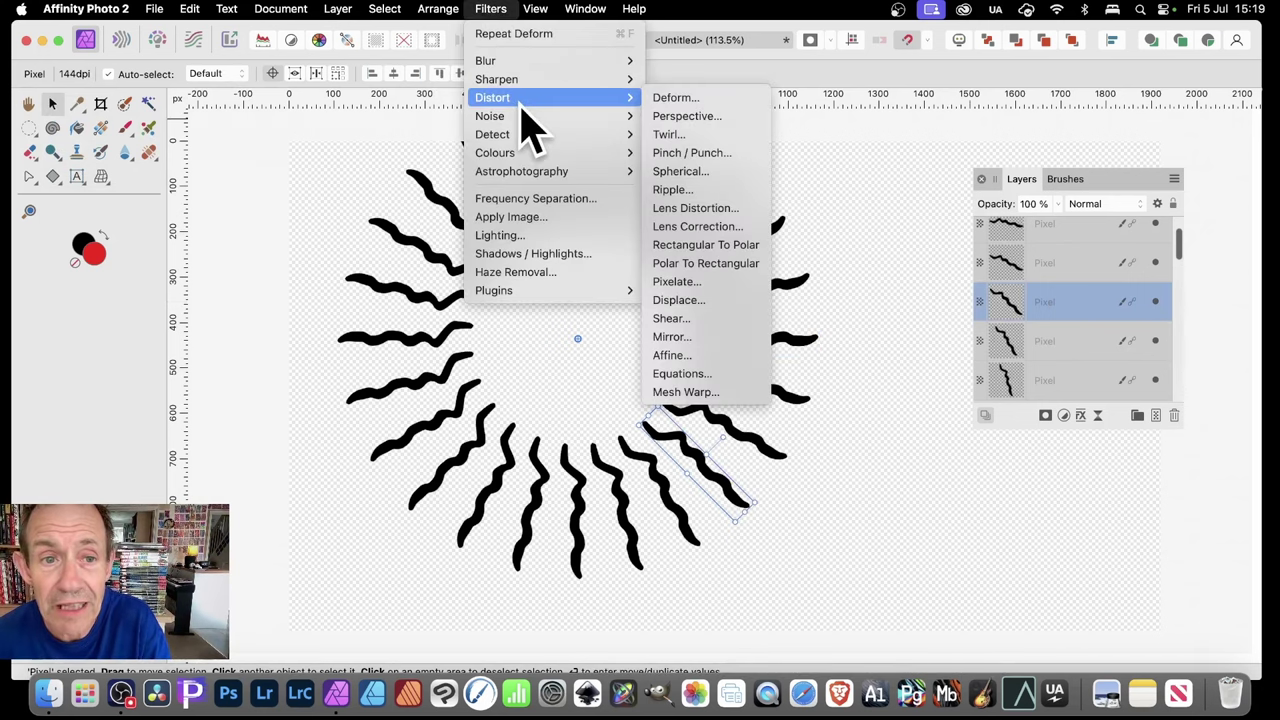
{"action": "left_click", "coordinate": [677, 104]}
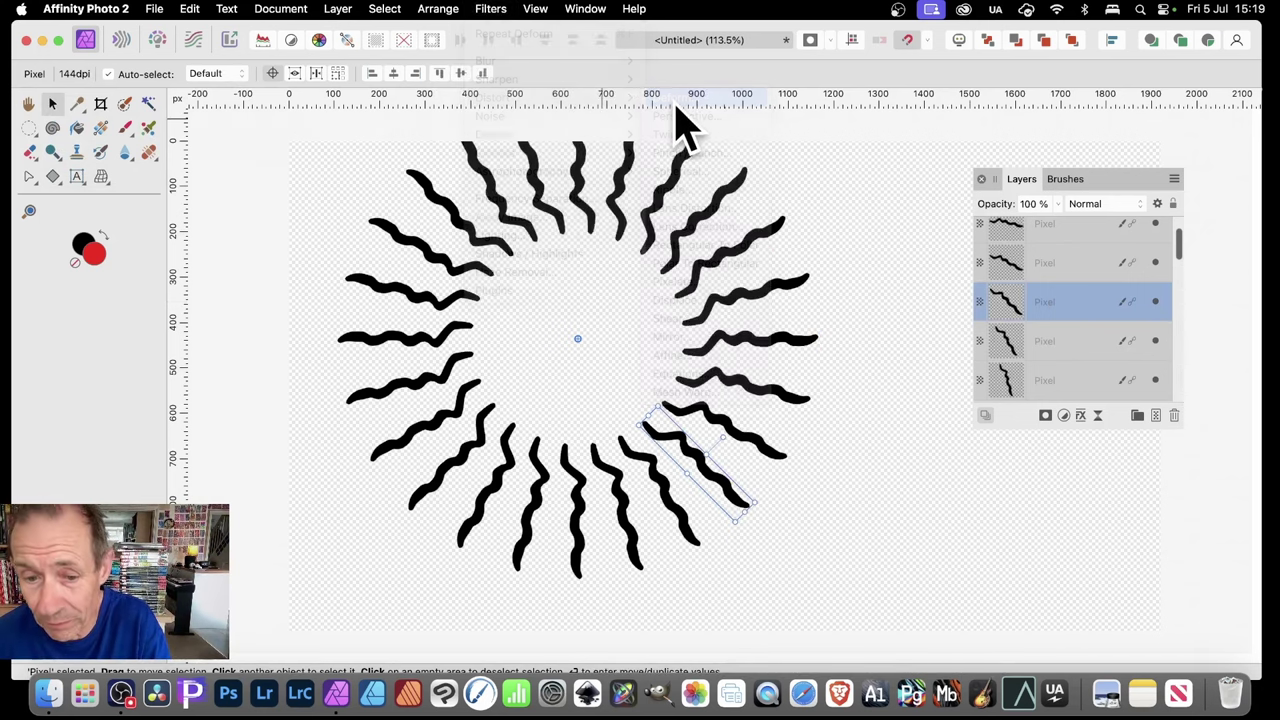
{"action": "left_click", "coordinate": [708, 450]}
{"action": "left_click", "coordinate": [701, 510]}
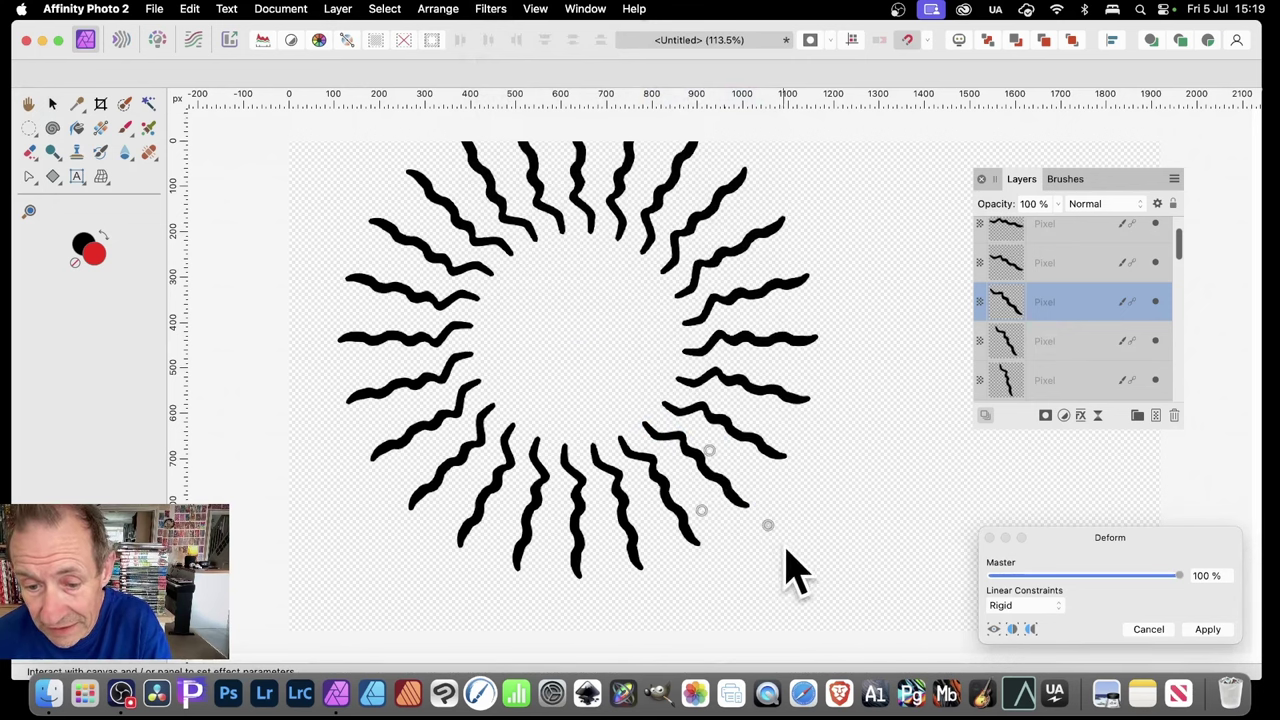
{"action": "left_click_drag", "start_coordinate": [768, 522], "coordinate": [831, 441]}
{"action": "left_click_drag", "start_coordinate": [708, 450], "coordinate": [642, 405]}
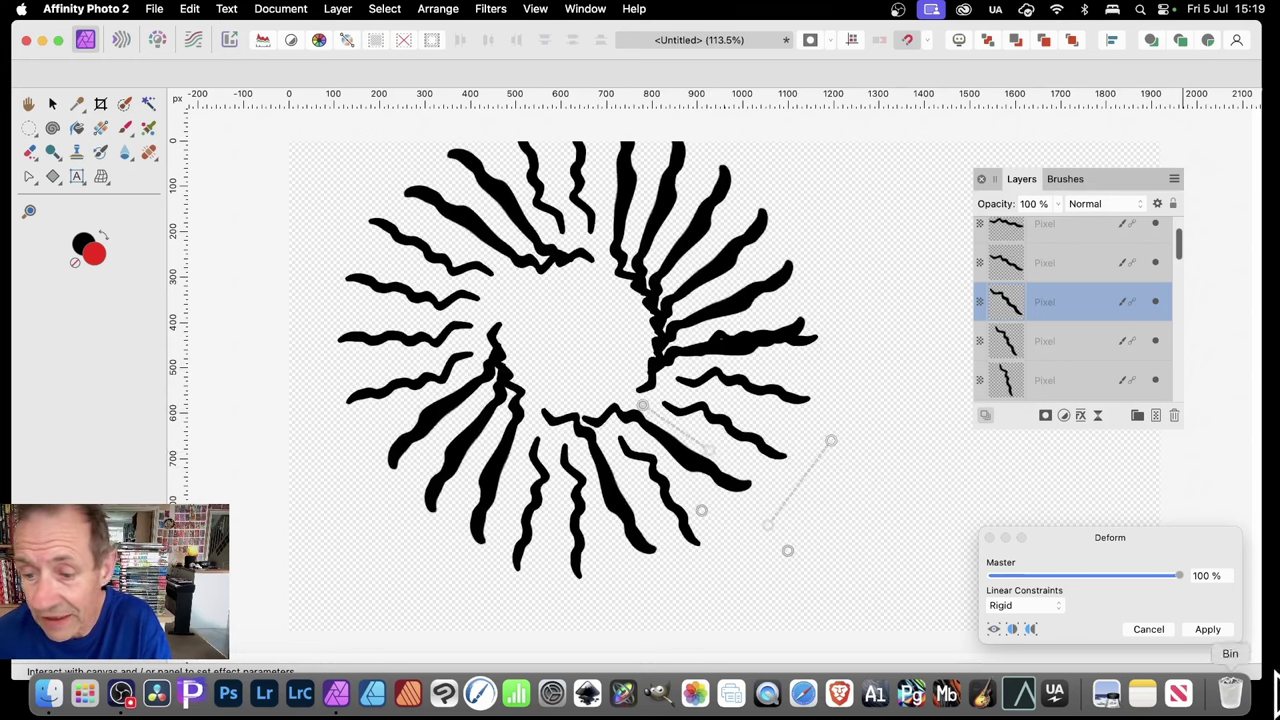
{"action": "left_click", "coordinate": [1212, 629]}
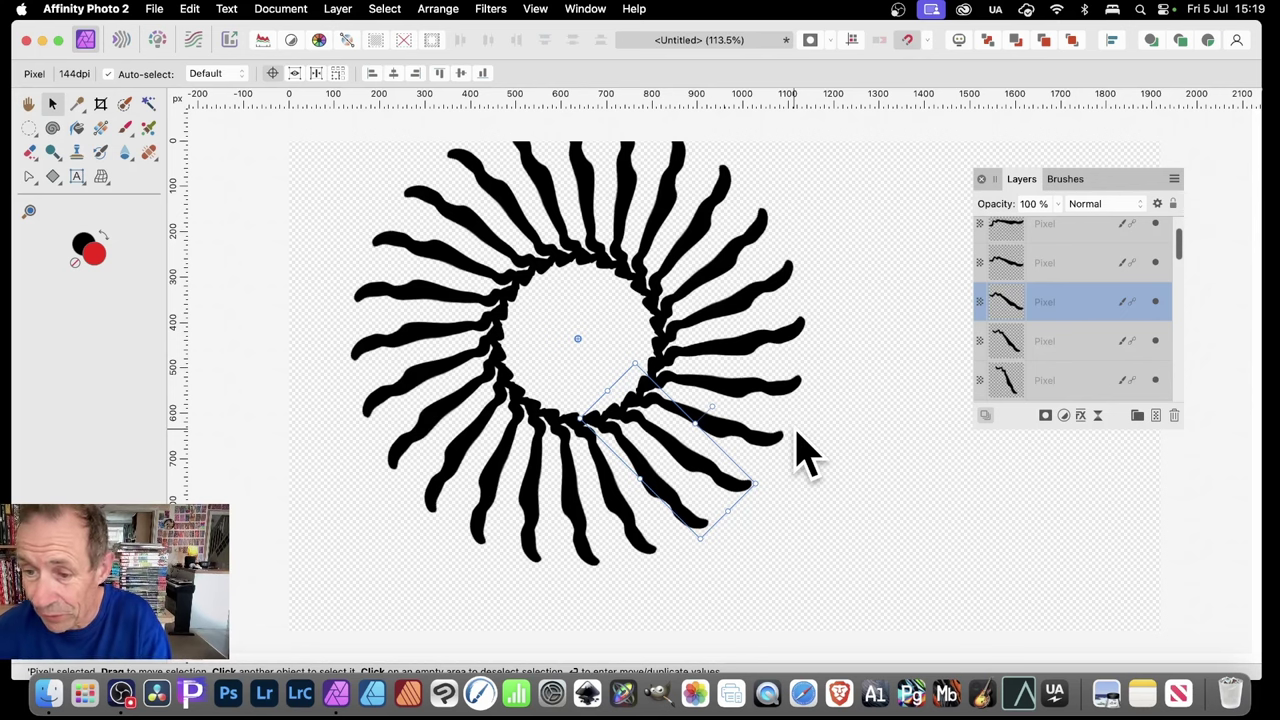
Add an outer shadow to the deformed linked stroke with a 16.4 px radius, 20 px offset and 56% intensity.
{"action": "left_click", "coordinate": [1082, 416]}
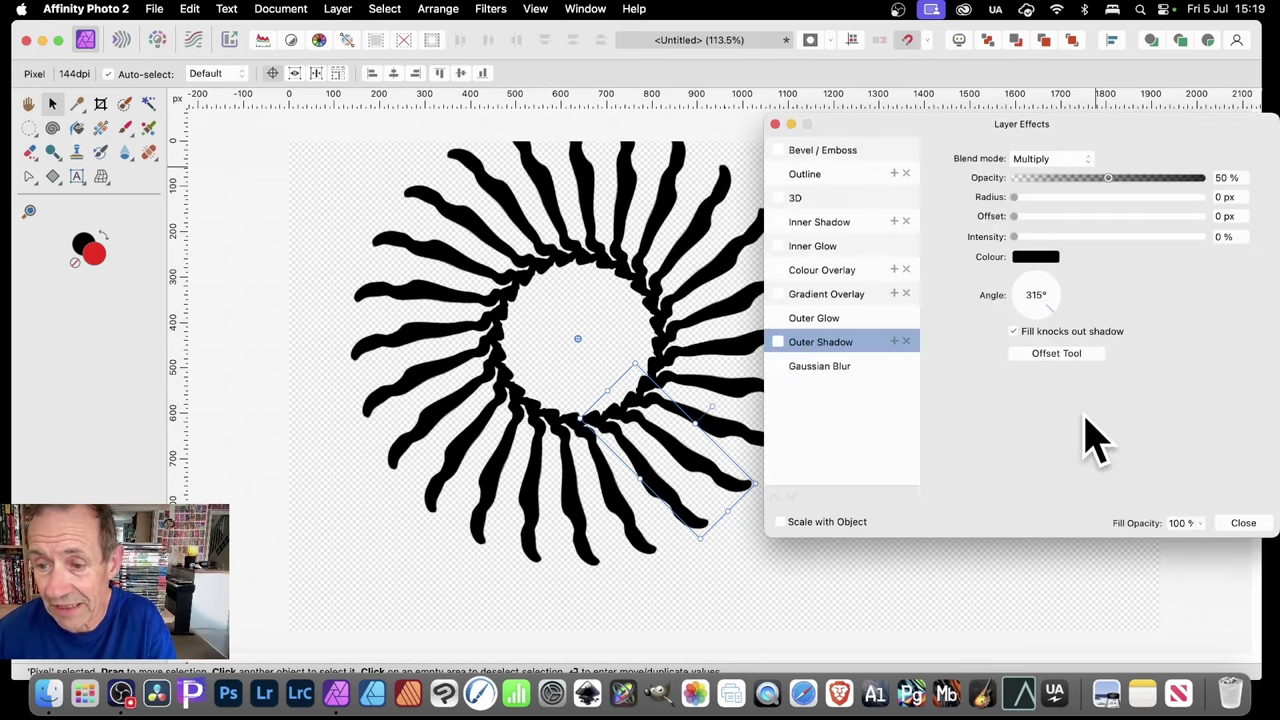
{"action": "left_click", "coordinate": [778, 342]}
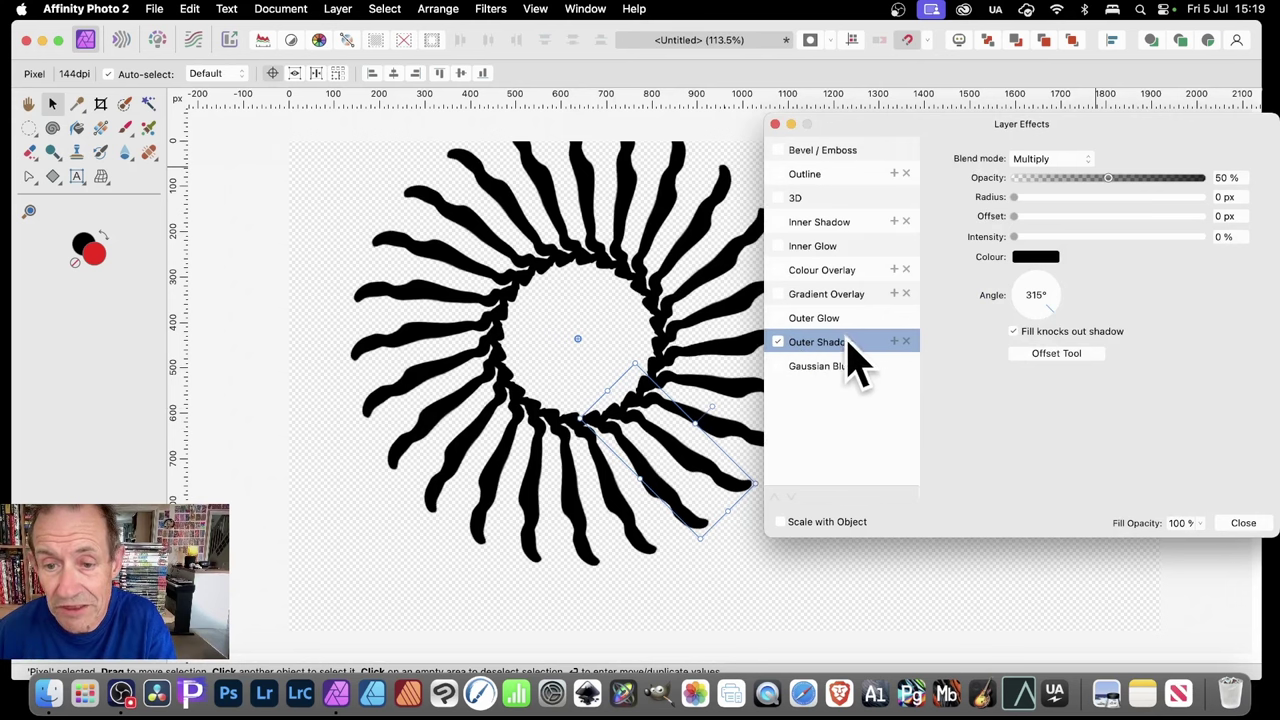
{"action": "left_click", "coordinate": [1107, 197]}
{"action": "left_click", "coordinate": [1115, 216]}
{"action": "left_click", "coordinate": [1120, 236]}
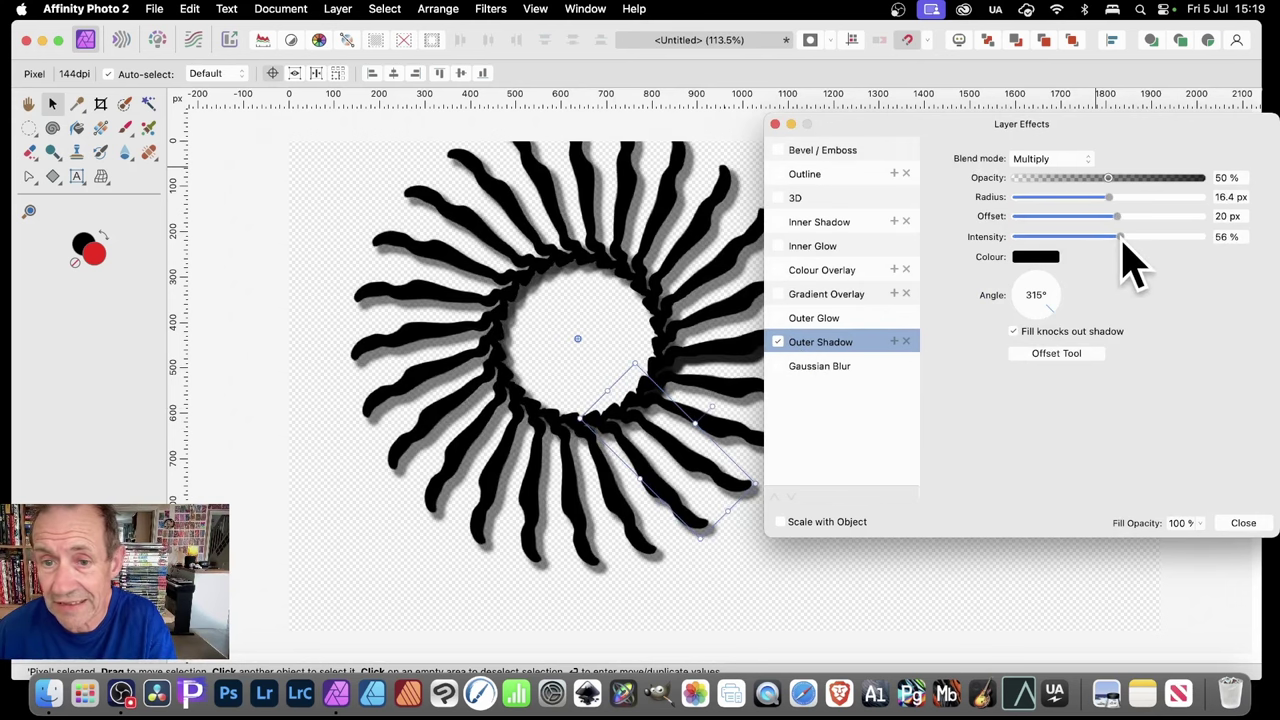
Add a pure red FF0000 colour overlay to the linked stroke and close the layer effects.
{"action": "left_click", "coordinate": [805, 272]}
{"action": "left_click", "coordinate": [1031, 197]}
{"action": "left_click_drag", "start_coordinate": [1103, 323], "coordinate": [1192, 335]}
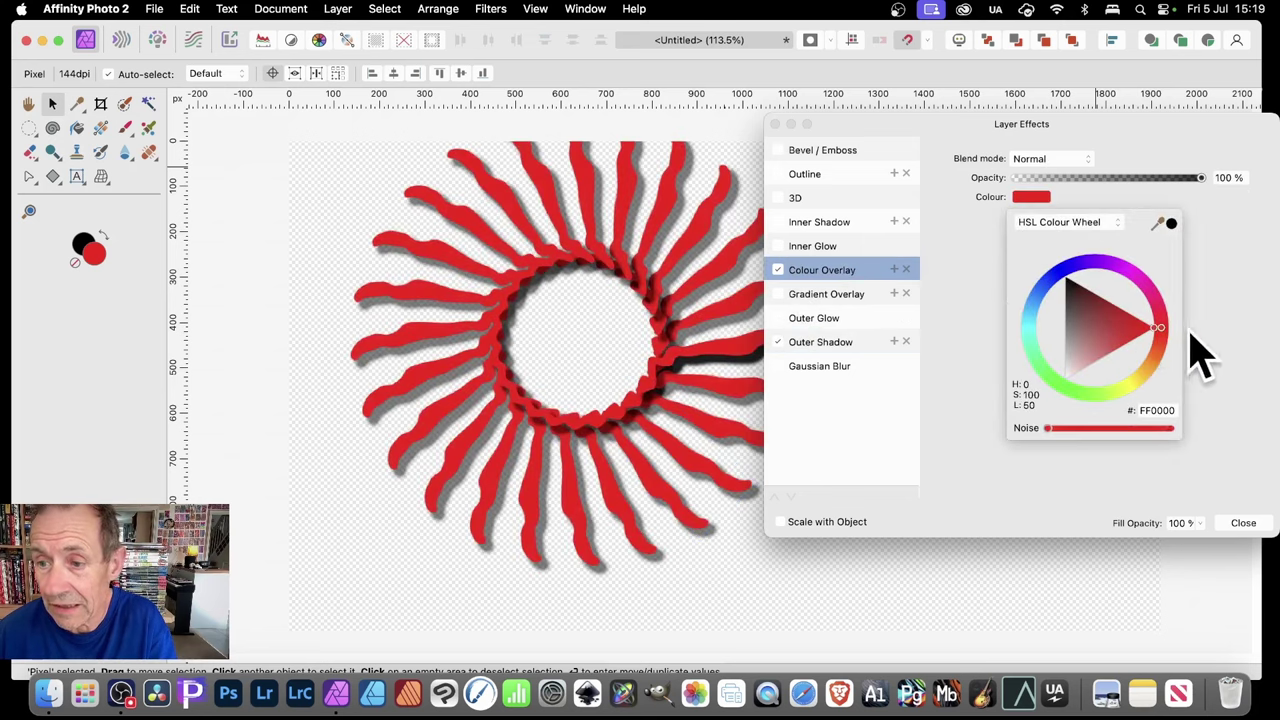
{"action": "left_click", "coordinate": [1258, 528]}
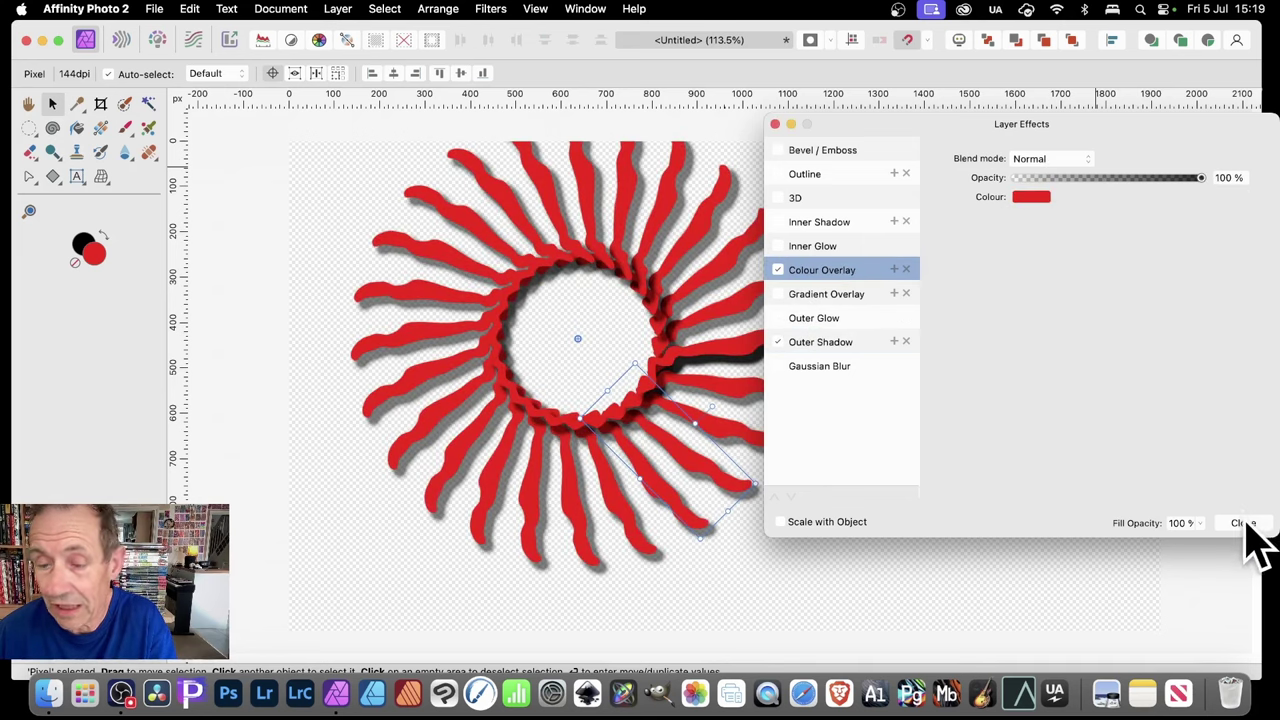
{"action": "left_click", "coordinate": [1243, 523]}
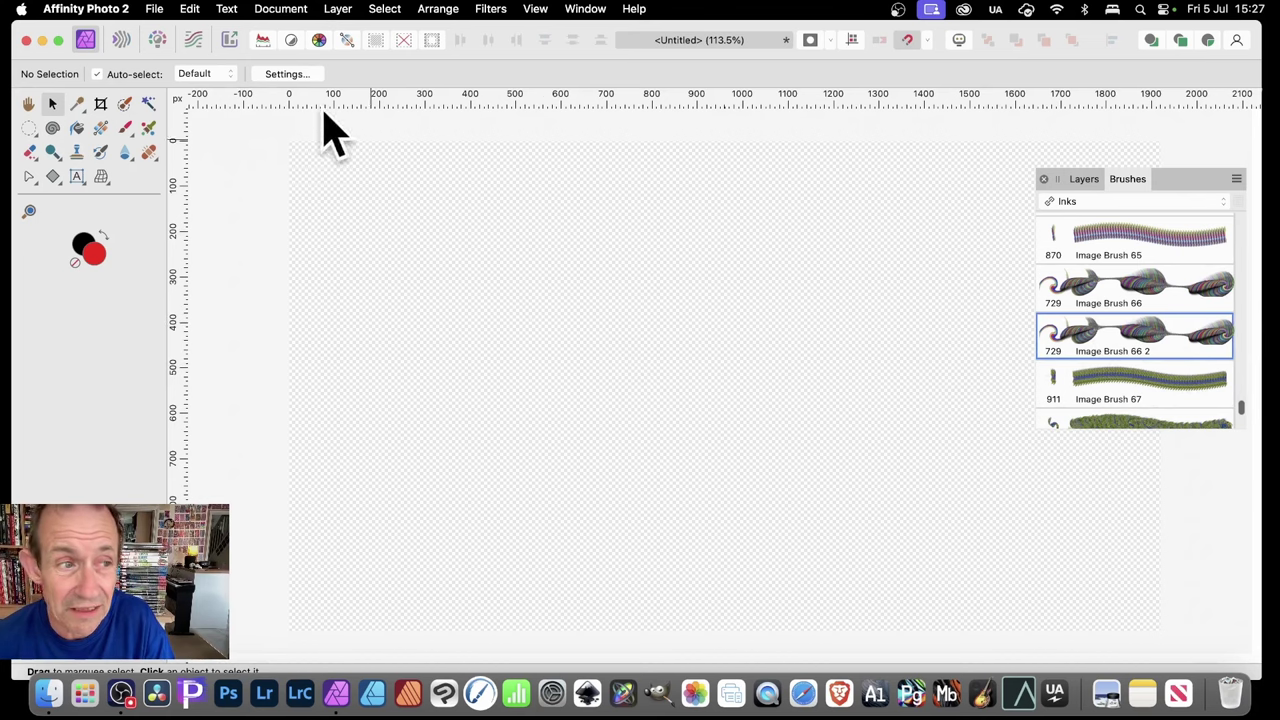
Paint a horizontal stroke about 620 px long right of the canvas centre with Image Brush 66 2 at 85 px width.
{"action": "left_click", "coordinate": [126, 131]}
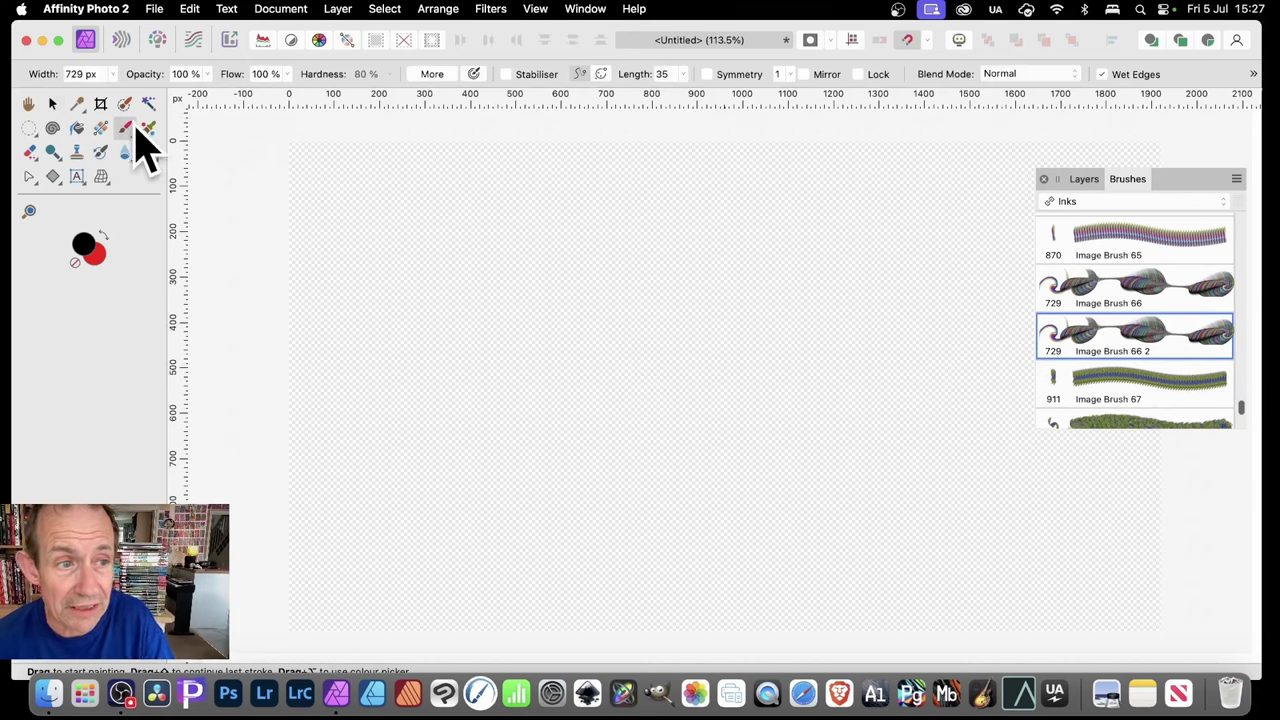
{"action": "left_click", "coordinate": [113, 78]}
{"action": "mouse_move", "coordinate": [112, 102]}
{"action": "left_mouse_down"}
{"action": "mouse_move", "coordinate": [69, 98]}
{"action": "mouse_move", "coordinate": [80, 96]}
{"action": "left_mouse_up"}
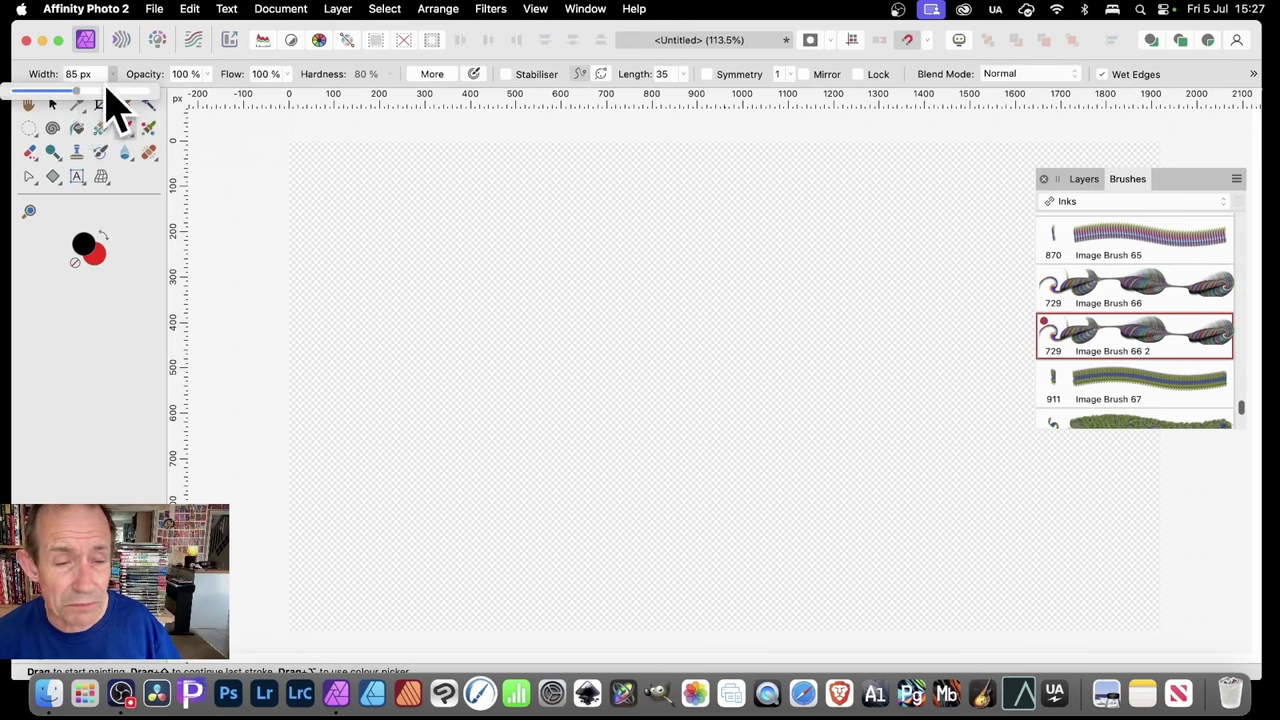
{"action": "left_click", "coordinate": [686, 357]}
{"action": "mouse_move", "coordinate": [700, 340]}
{"action": "left_mouse_down"}
{"action": "mouse_move", "coordinate": [738, 333]}
{"action": "mouse_move", "coordinate": [752, 316]}
{"action": "mouse_move", "coordinate": [780, 316]}
{"action": "mouse_move", "coordinate": [790, 333]}
{"action": "mouse_move", "coordinate": [850, 329]}
{"action": "mouse_move", "coordinate": [929, 343]}
{"action": "left_mouse_up"}
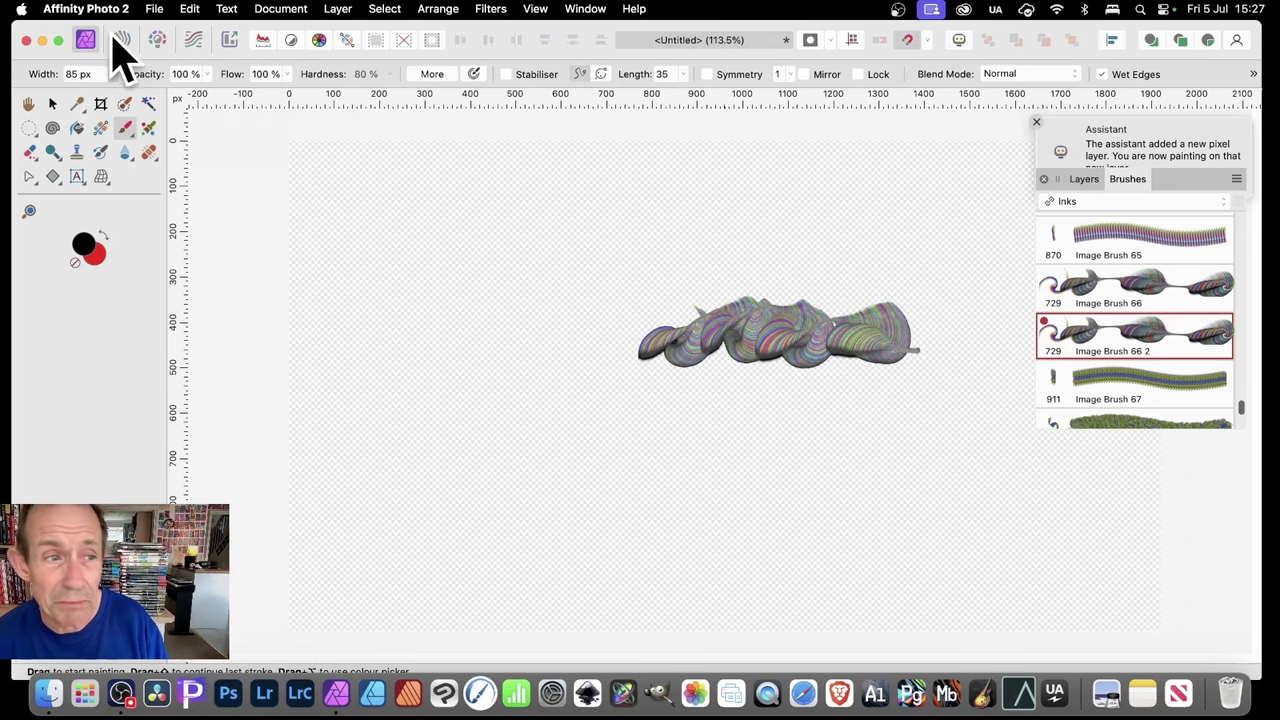
Create a linked duplicate of the painted rope-like stroke and display the document's layers.
{"action": "left_click", "coordinate": [52, 104]}
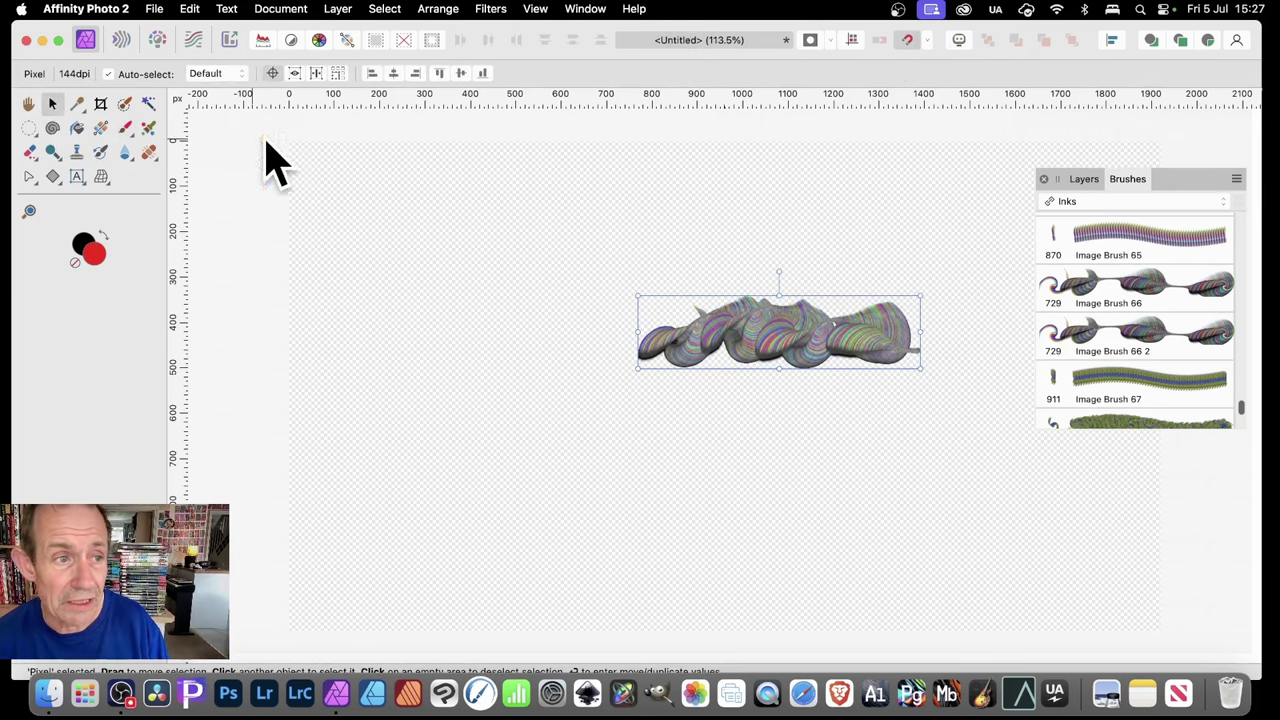
{"action": "left_click", "coordinate": [340, 10]}
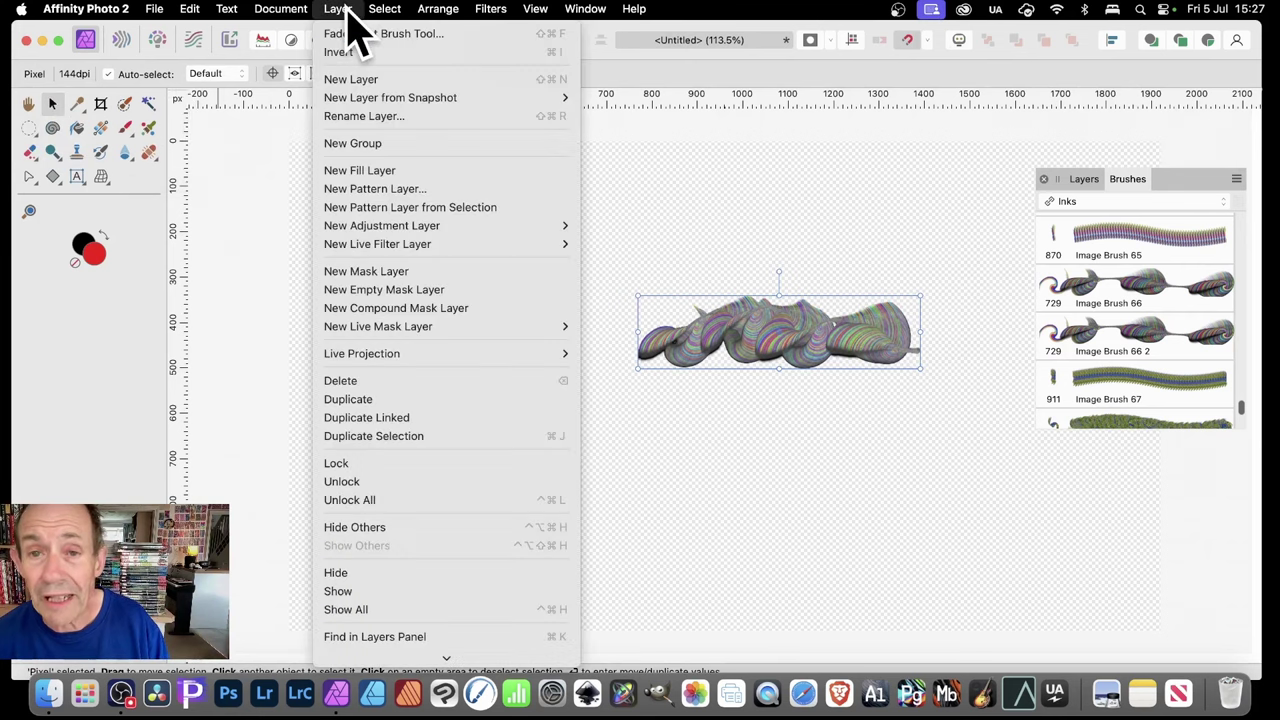
{"action": "left_click", "coordinate": [387, 417]}
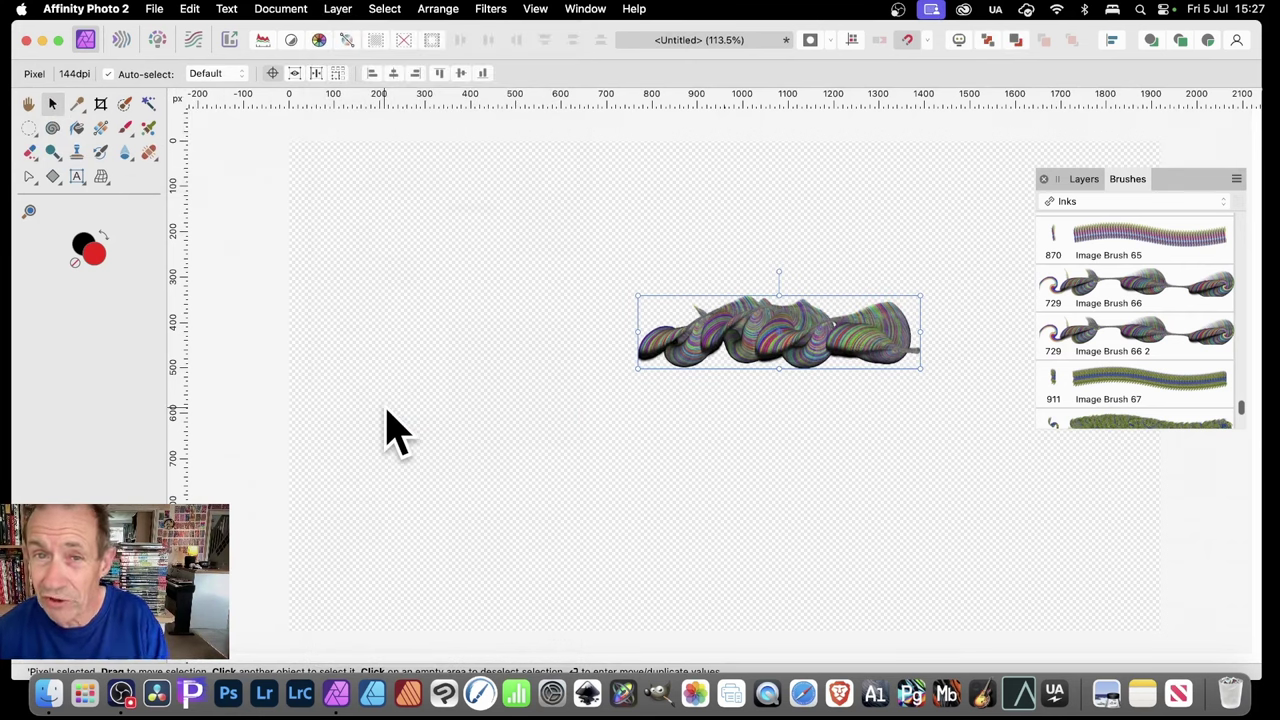
{"action": "left_click", "coordinate": [1084, 180]}
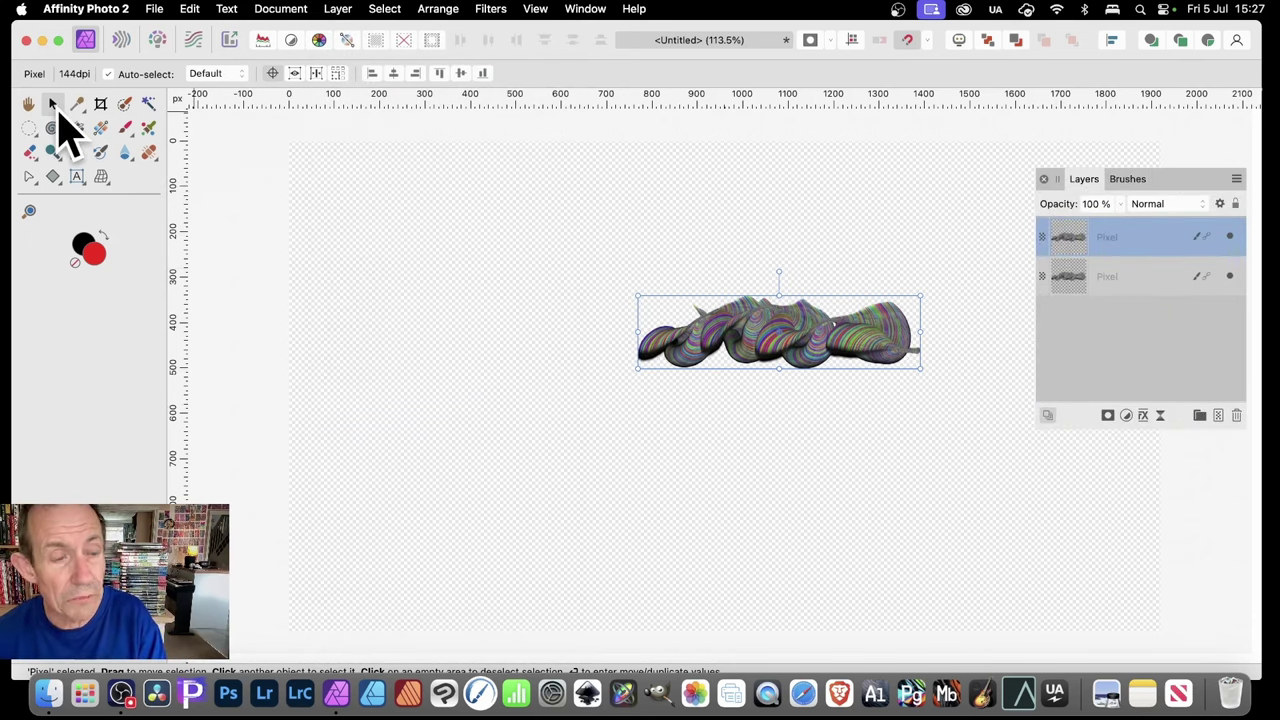
Set up a move/duplicate of the linked rope stroke with 11 copies rotated 4° each.
{"action": "key", "text": "Return"}
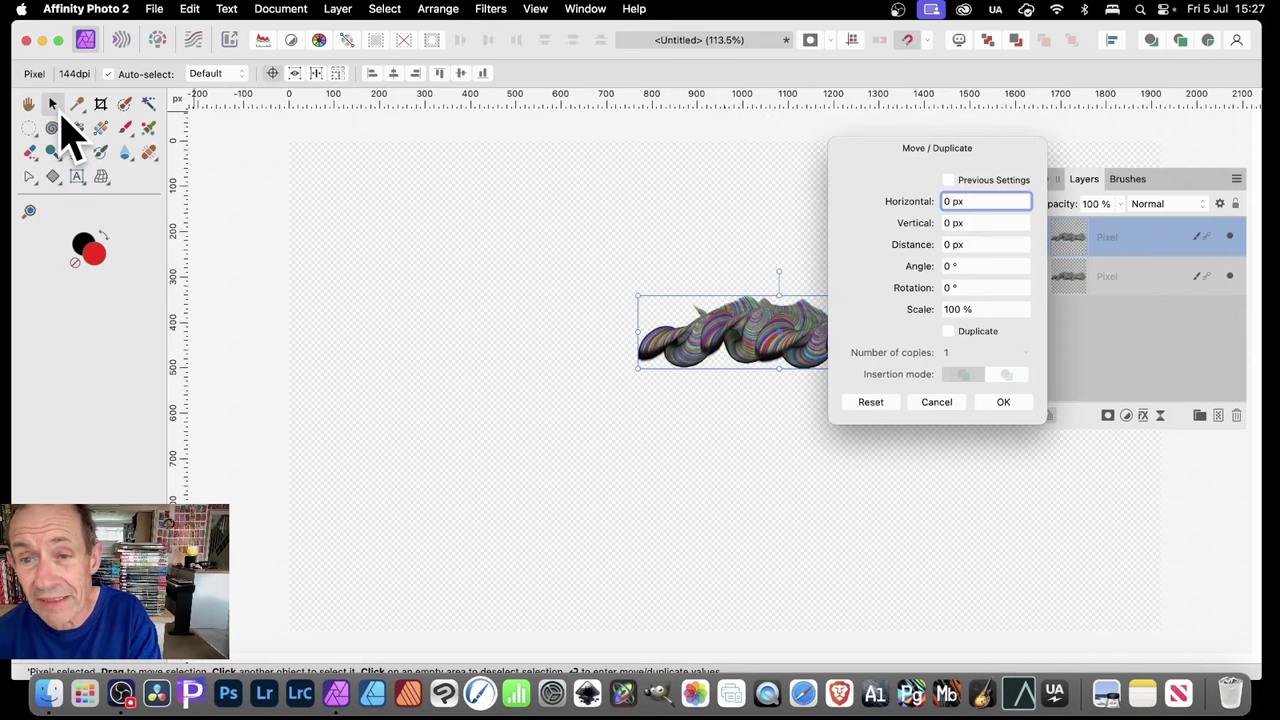
{"action": "left_click_drag", "start_coordinate": [914, 158], "coordinate": [988, 165]}
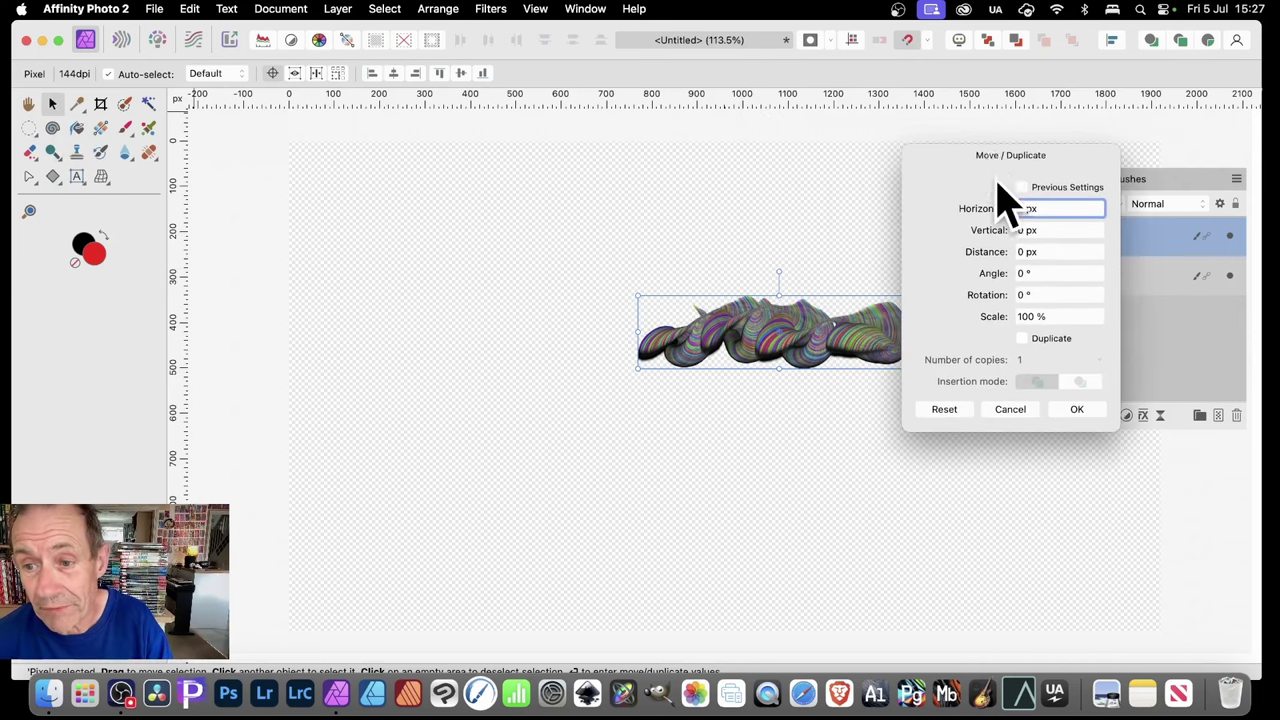
{"action": "left_click", "coordinate": [1024, 339]}
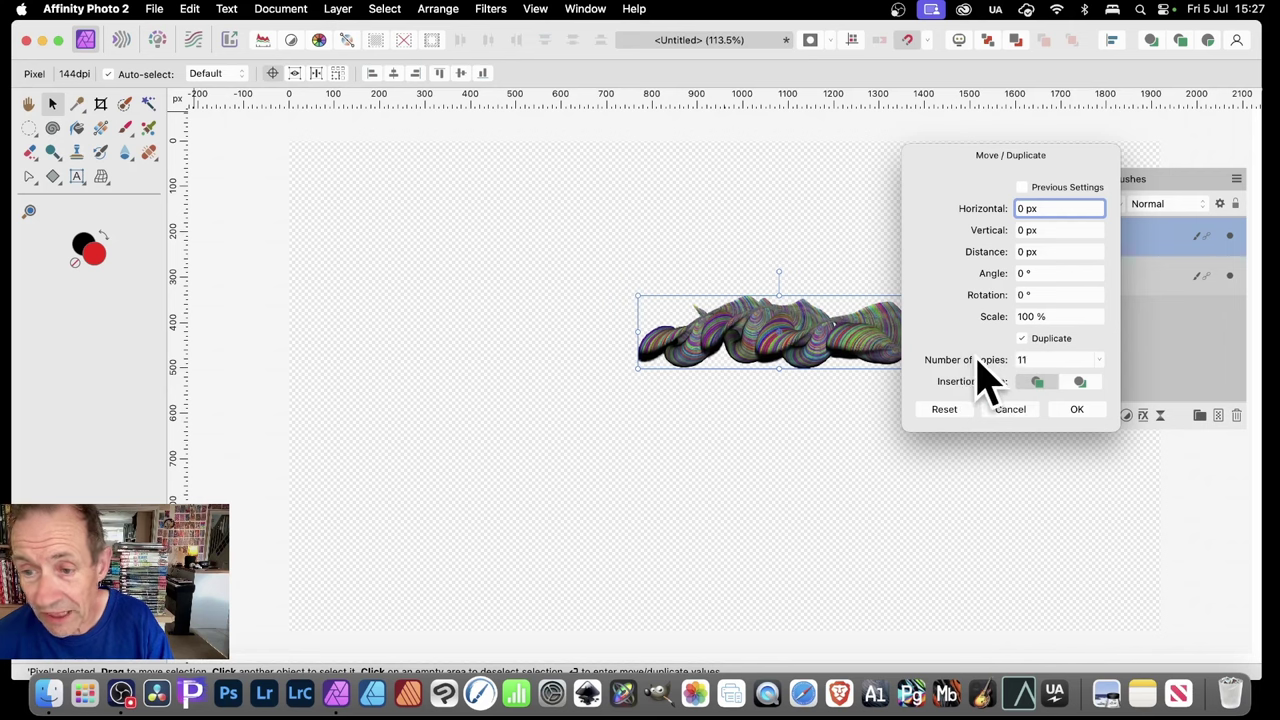
{"action": "left_click_drag", "start_coordinate": [997, 298], "coordinate": [1000, 304]}
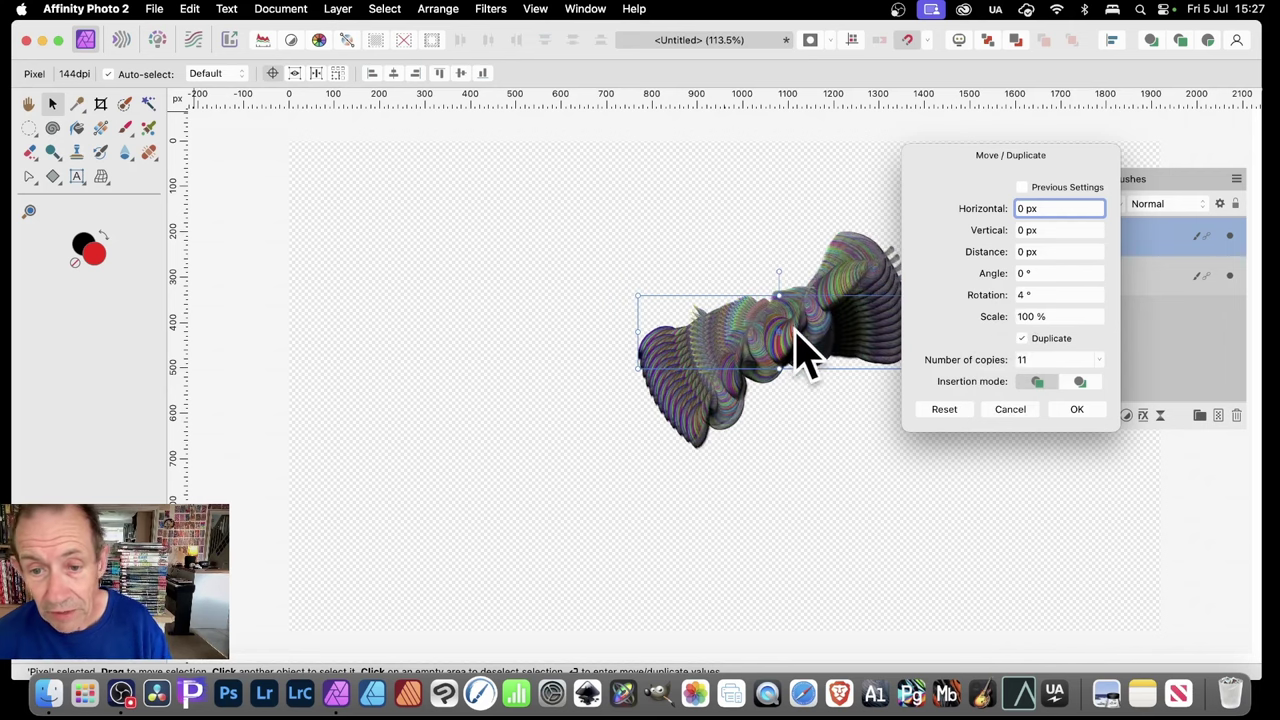
Move the rope stroke's transform origin well beyond its inner end and create 21 copies rotated 16° each.
{"action": "left_click_drag", "start_coordinate": [777, 337], "coordinate": [535, 332]}
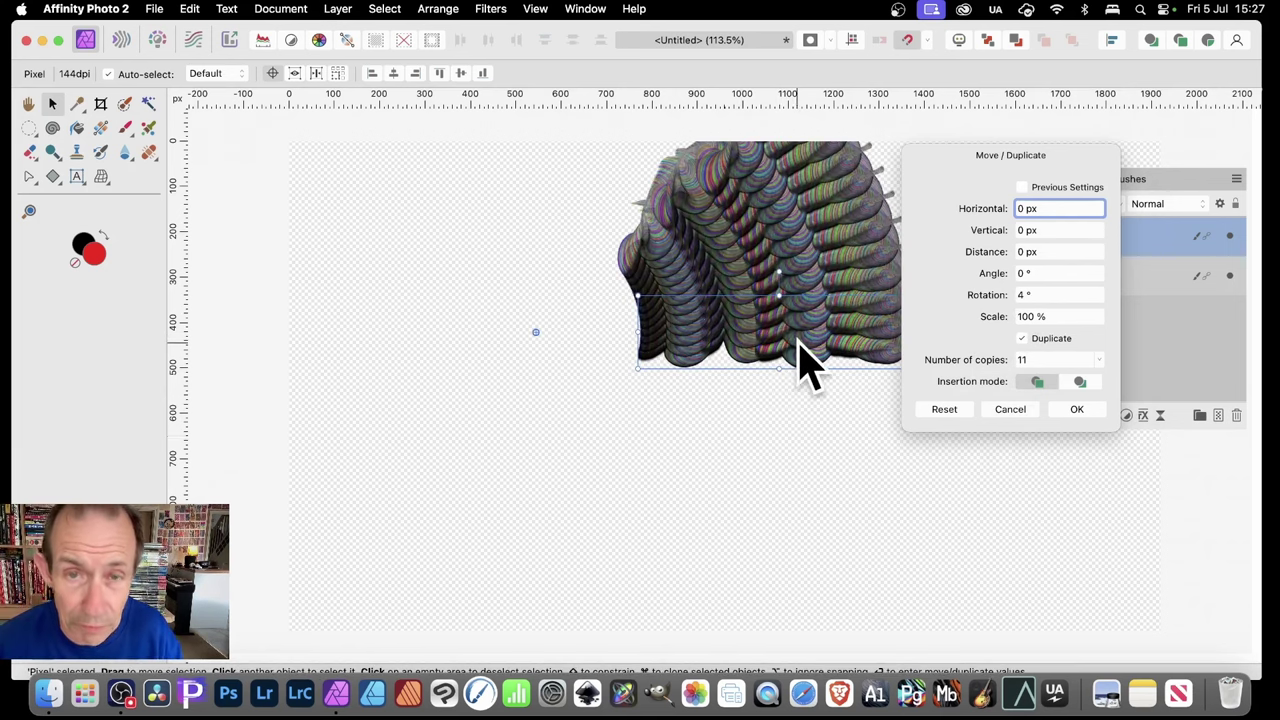
{"action": "mouse_move", "coordinate": [535, 332]}
{"action": "left_mouse_down"}
{"action": "mouse_move", "coordinate": [596, 324]}
{"action": "mouse_move", "coordinate": [485, 335]}
{"action": "left_mouse_up"}
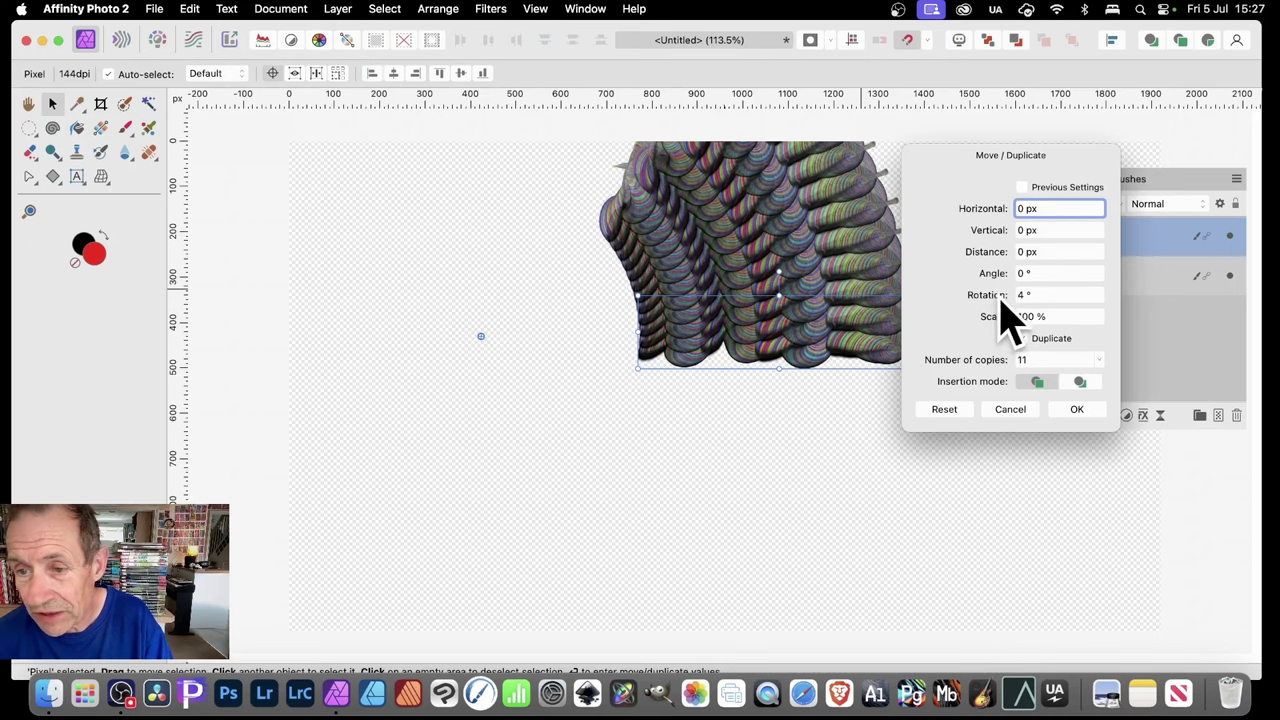
{"action": "scroll", "coordinate": [1000, 298], "scroll_direction": "up", "scroll_amount": 12}
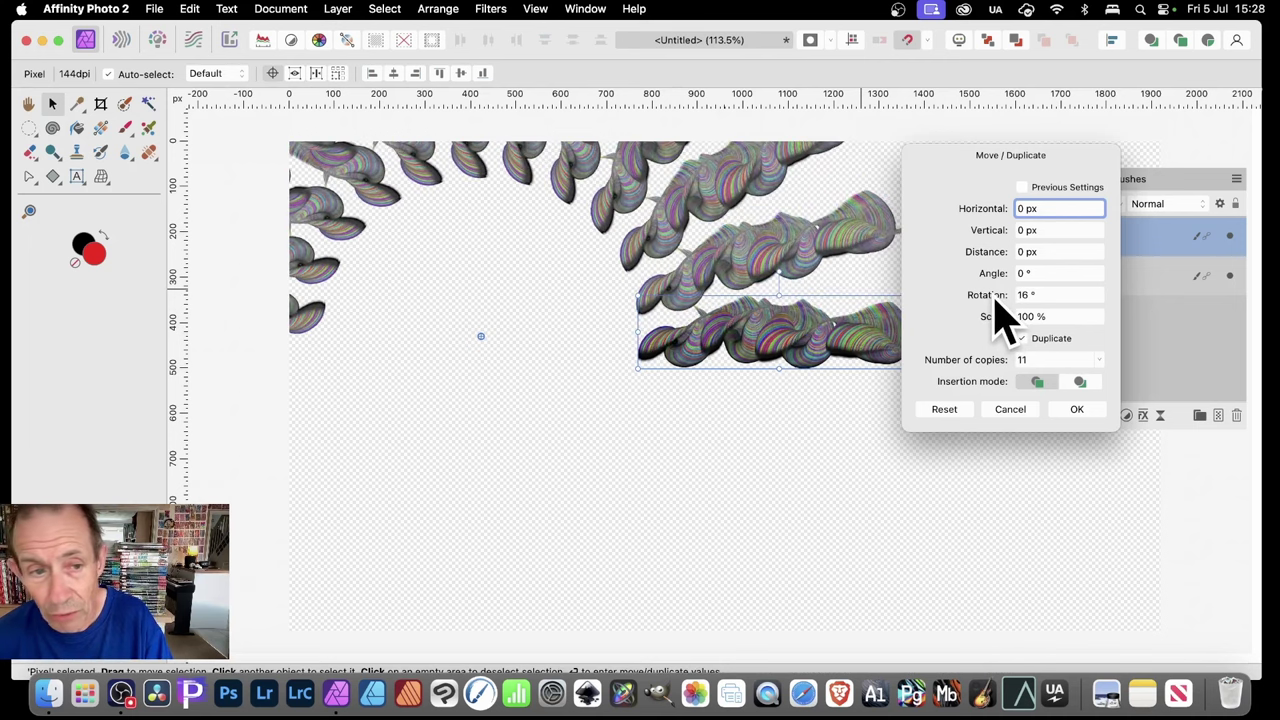
{"action": "scroll", "coordinate": [993, 372], "scroll_direction": "up", "scroll_amount": 8}
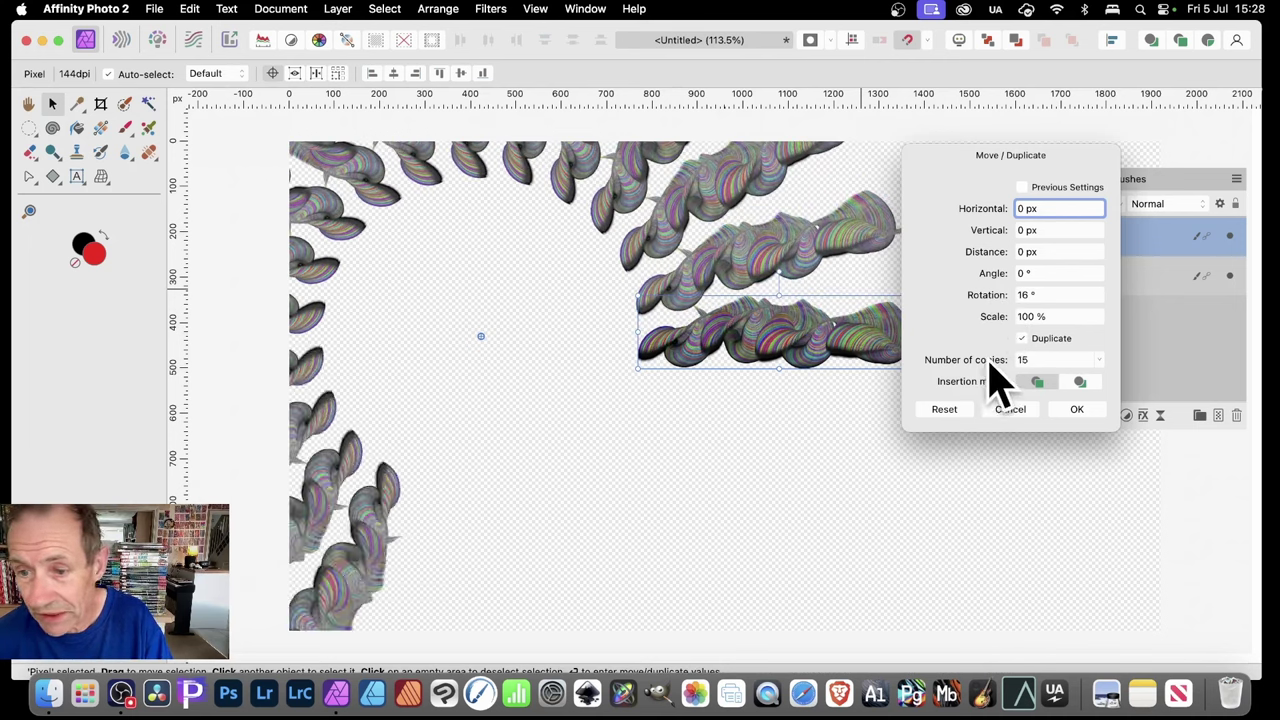
{"action": "scroll", "coordinate": [995, 368], "scroll_direction": "up", "scroll_amount": 2}
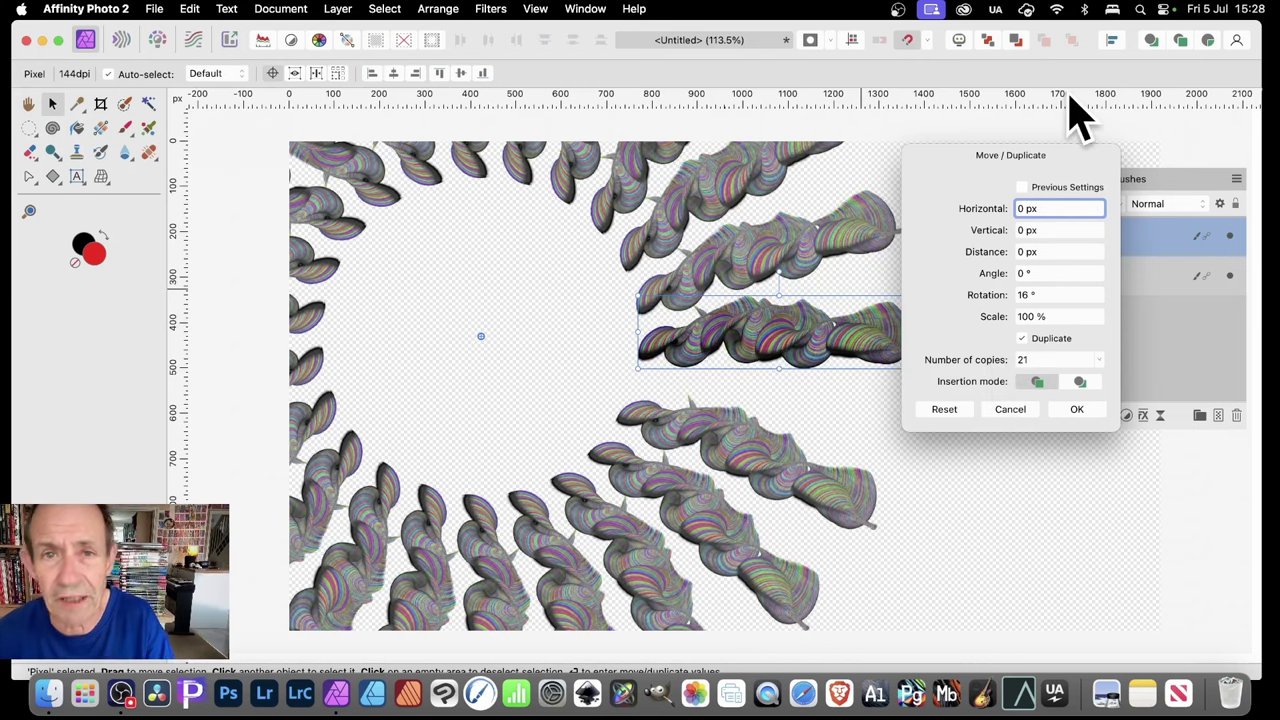
{"action": "left_click", "coordinate": [1076, 412]}
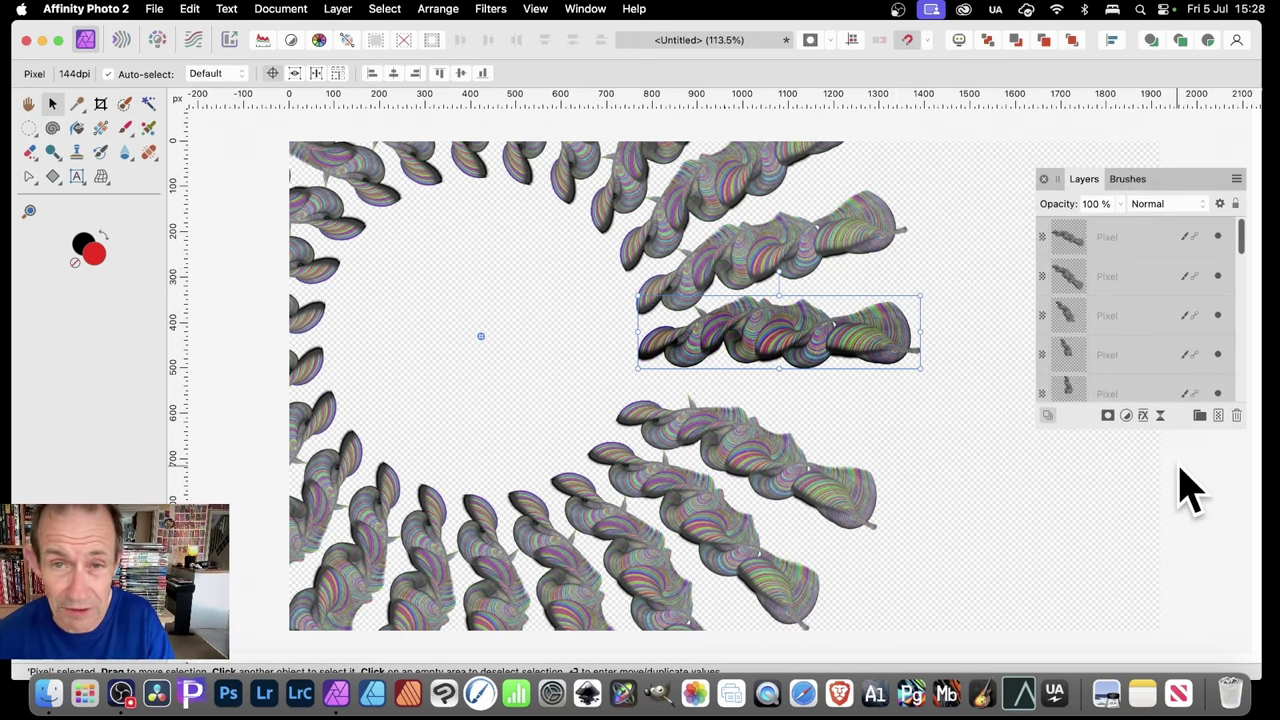
Apply a Deform filter to the horizontal rope stroke, pulling its outer end far down, the middle up and another inner point down.
{"action": "left_click", "coordinate": [492, 12]}
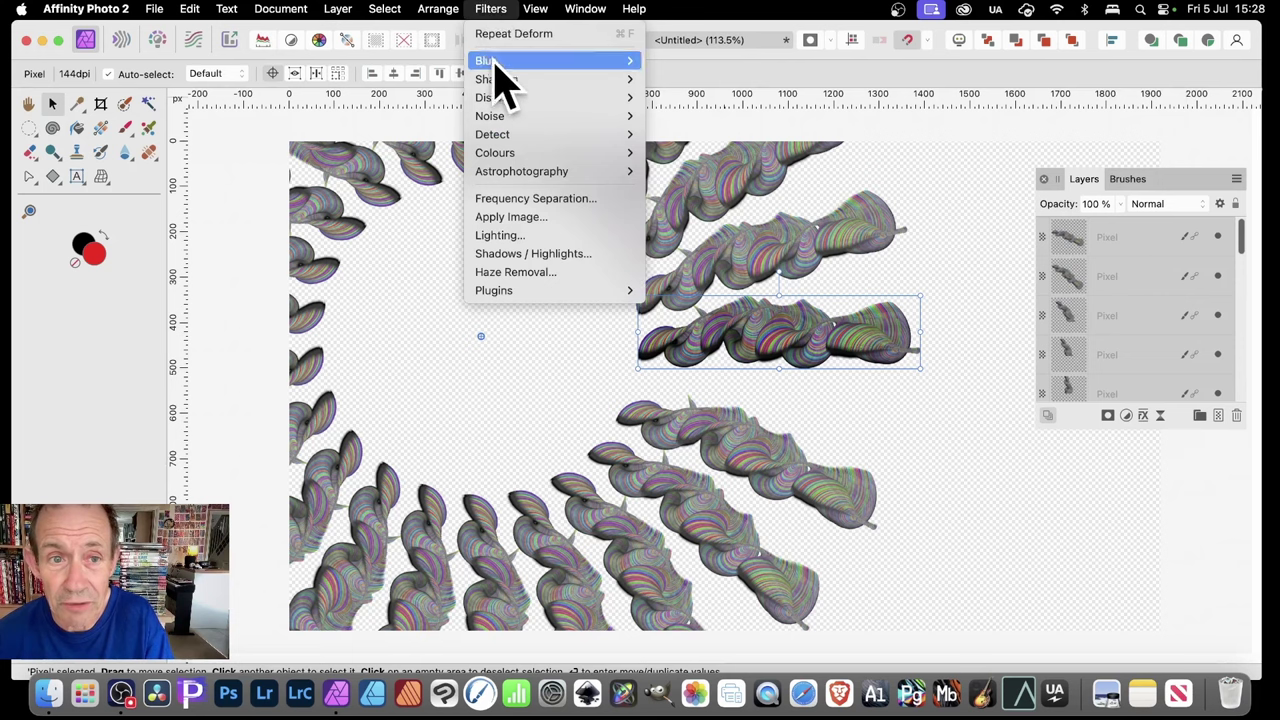
{"action": "mouse_move", "coordinate": [498, 99]}
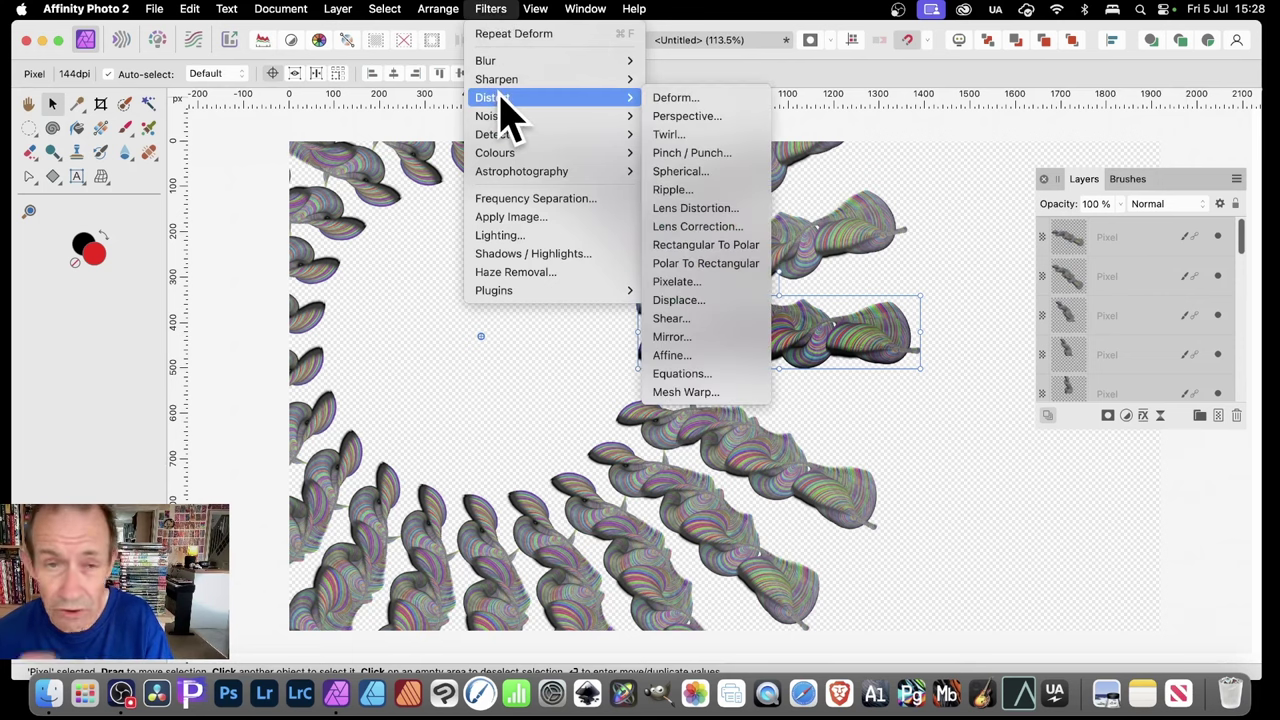
{"action": "left_click", "coordinate": [664, 100]}
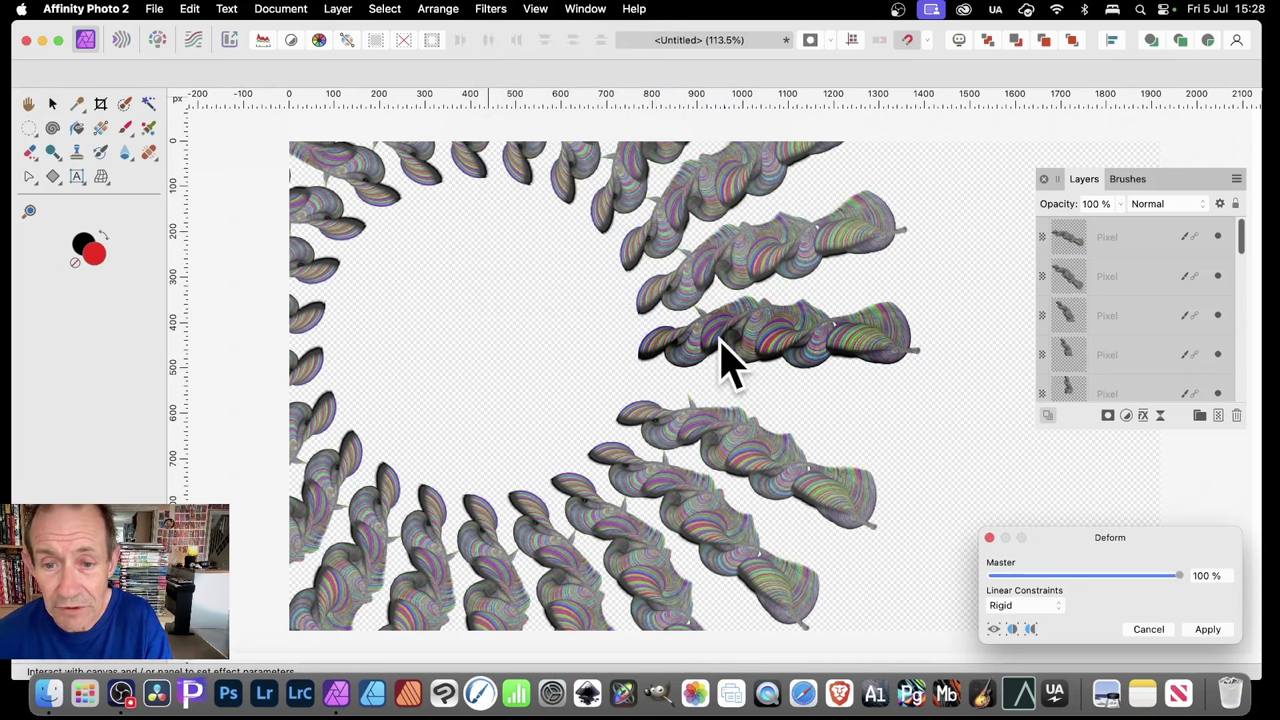
{"action": "left_click", "coordinate": [820, 336]}
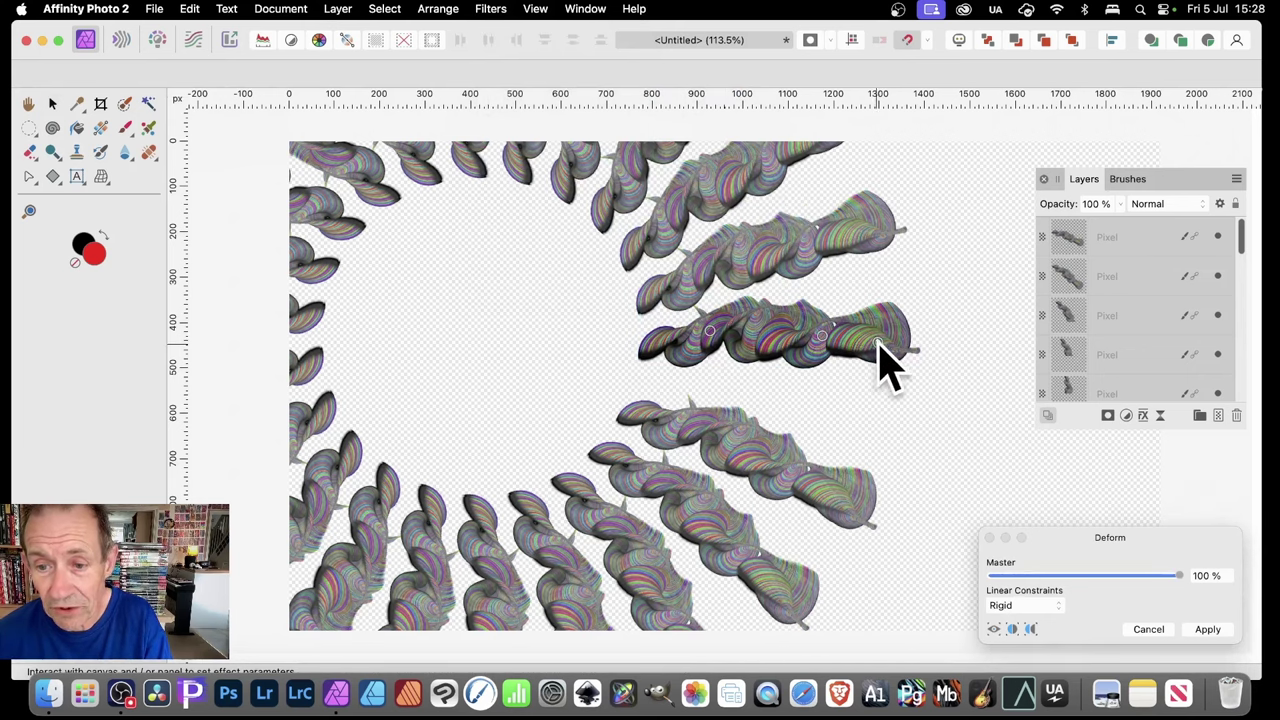
{"action": "left_click_drag", "start_coordinate": [879, 344], "coordinate": [943, 503]}
{"action": "left_click_drag", "start_coordinate": [822, 336], "coordinate": [821, 278]}
{"action": "left_click_drag", "start_coordinate": [785, 335], "coordinate": [763, 379]}
{"action": "left_click", "coordinate": [1205, 629]}
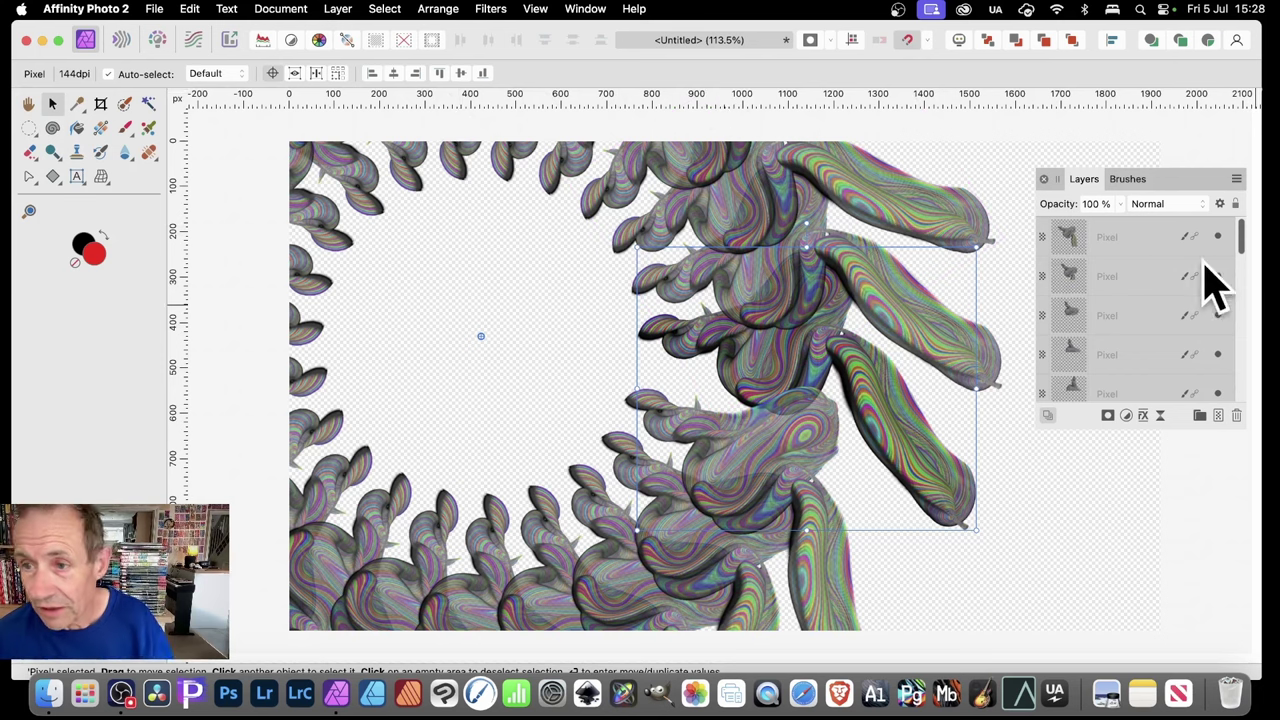
Paint another stroke at 85 px brush width on the linked rope layer, from the canvas's right side into the ring's centre.
{"action": "mouse_move", "coordinate": [1165, 190]}
{"action": "left_mouse_down"}
{"action": "mouse_move", "coordinate": [1168, 266]}
{"action": "mouse_move", "coordinate": [1143, 337]}
{"action": "left_mouse_up"}
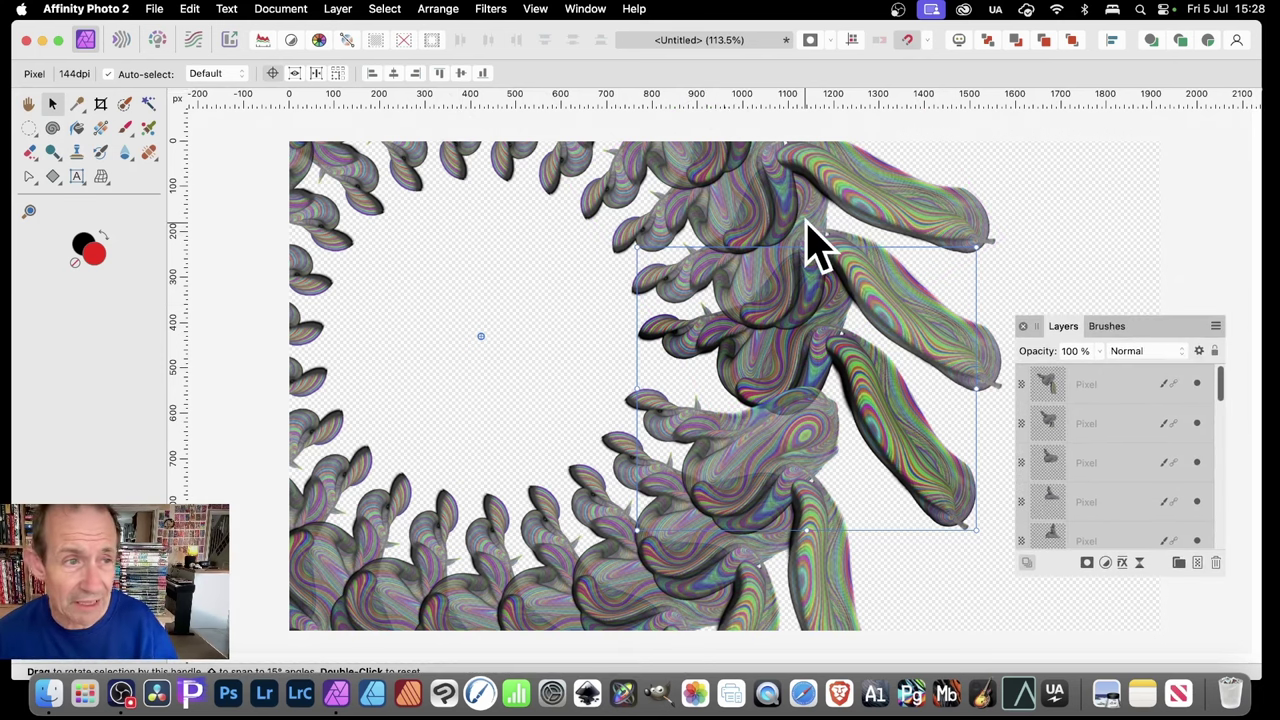
{"action": "left_click", "coordinate": [125, 128]}
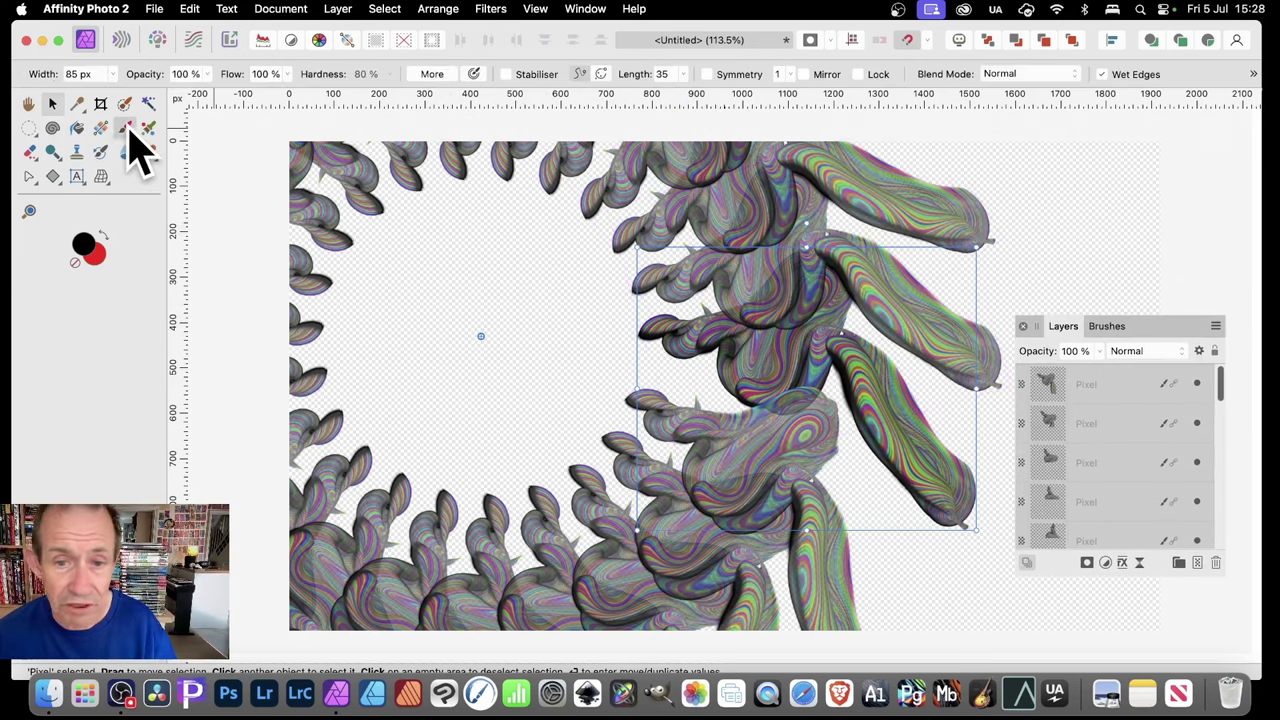
{"action": "mouse_move", "coordinate": [1014, 266]}
{"action": "left_mouse_down"}
{"action": "mouse_move", "coordinate": [1006, 203]}
{"action": "mouse_move", "coordinate": [1071, 220]}
{"action": "mouse_move", "coordinate": [1143, 286]}
{"action": "mouse_move", "coordinate": [663, 294]}
{"action": "mouse_move", "coordinate": [651, 349]}
{"action": "mouse_move", "coordinate": [620, 330]}
{"action": "mouse_move", "coordinate": [571, 343]}
{"action": "mouse_move", "coordinate": [592, 332]}
{"action": "left_mouse_up"}
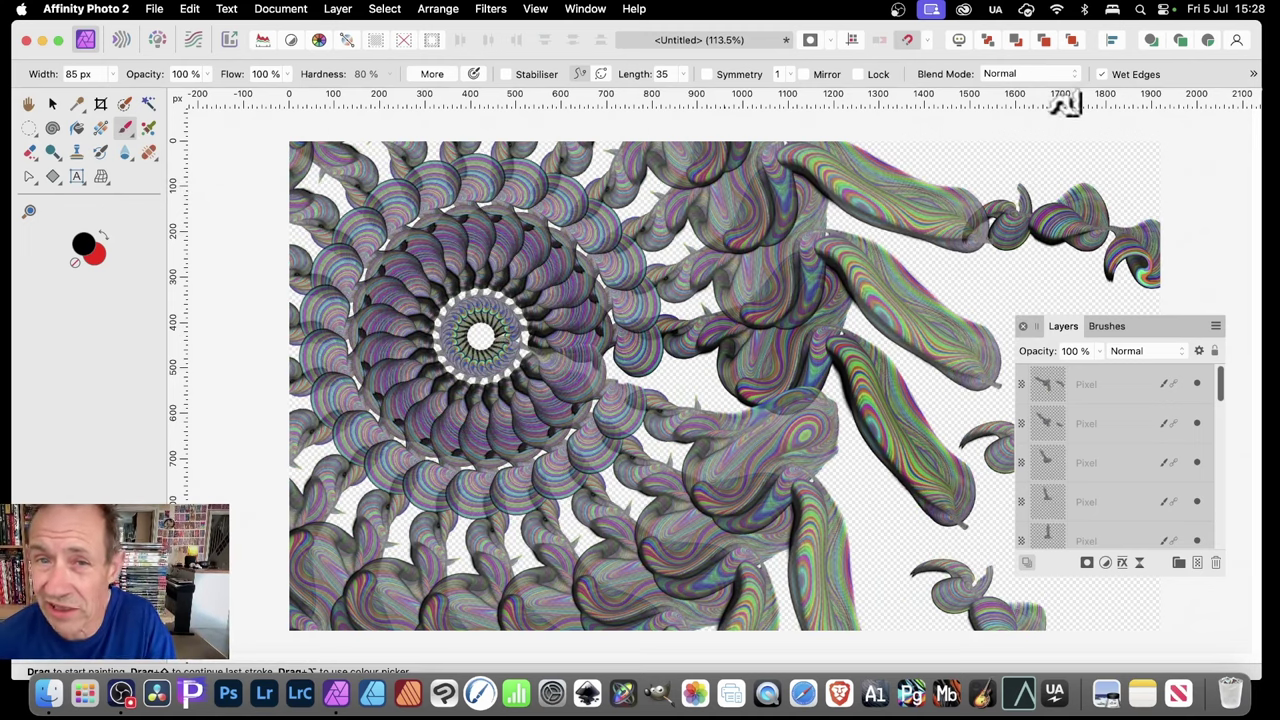
{"action": "left_click", "coordinate": [929, 10]}
{"action": "left_click", "coordinate": [925, 128]}
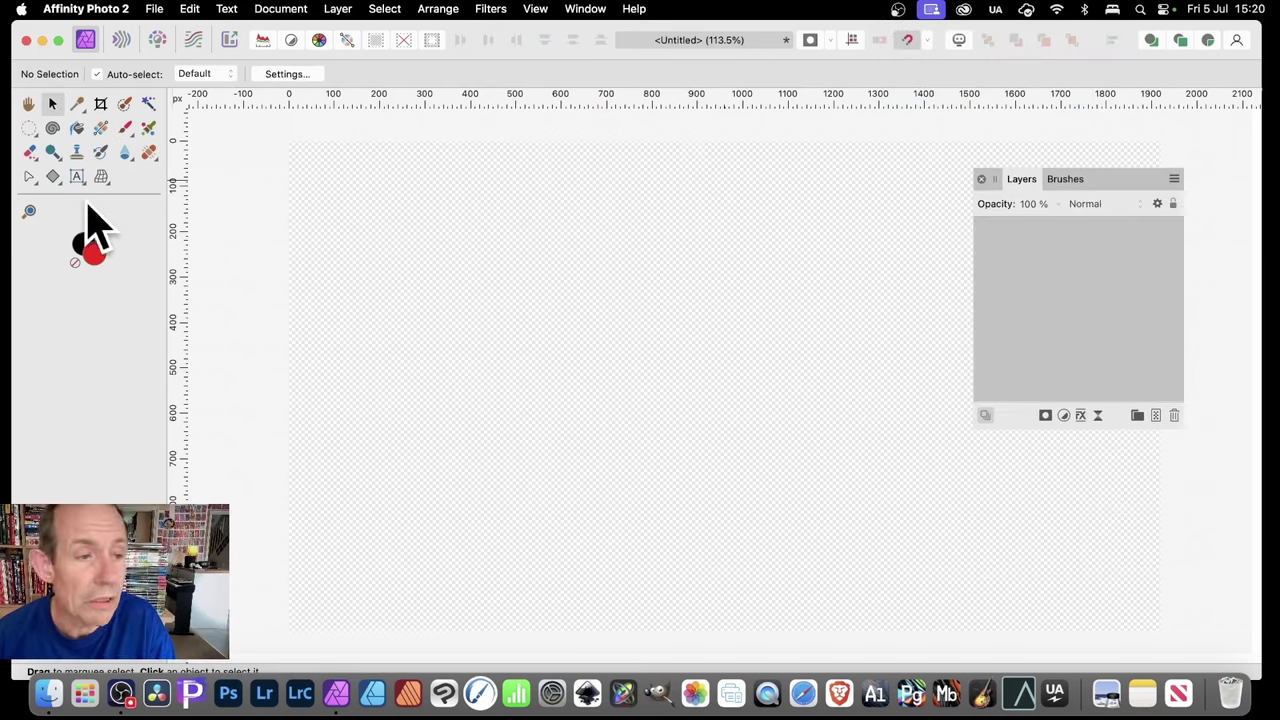
Add artistic text reading "text" near the centre of the empty canvas.
{"action": "left_click", "coordinate": [78, 178]}
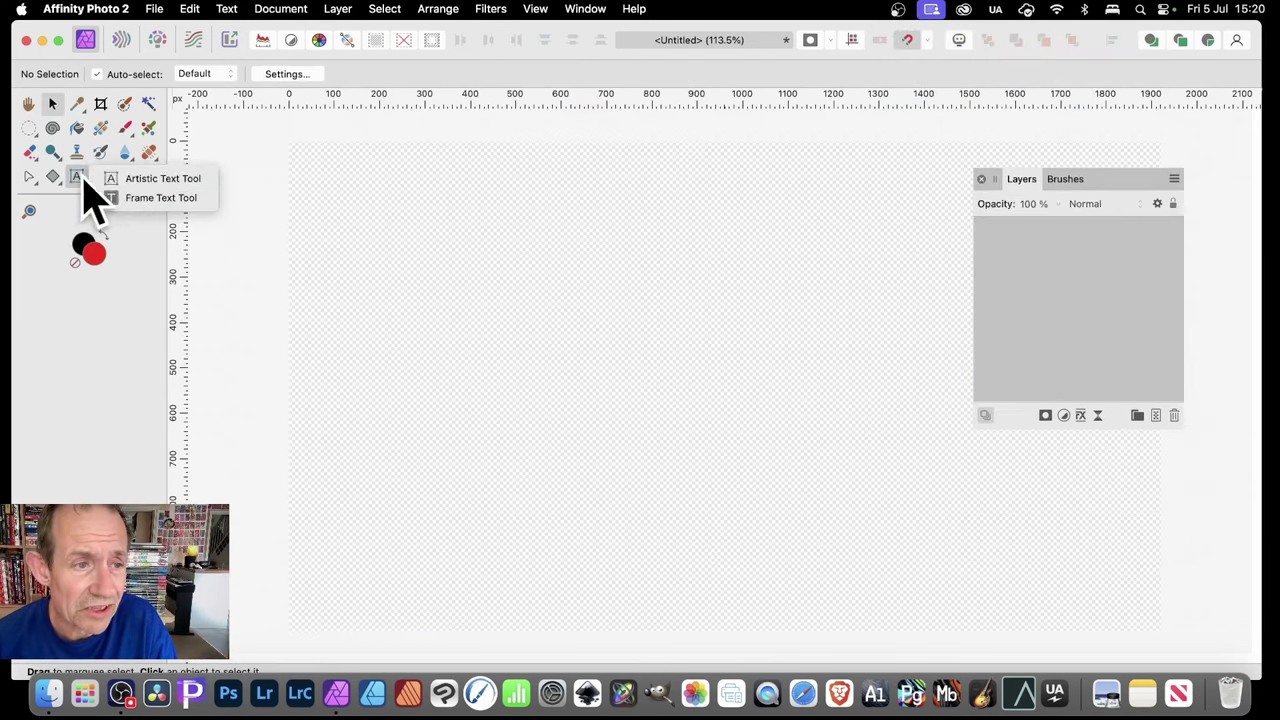
{"action": "left_click", "coordinate": [145, 180]}
{"action": "left_click", "coordinate": [656, 350]}
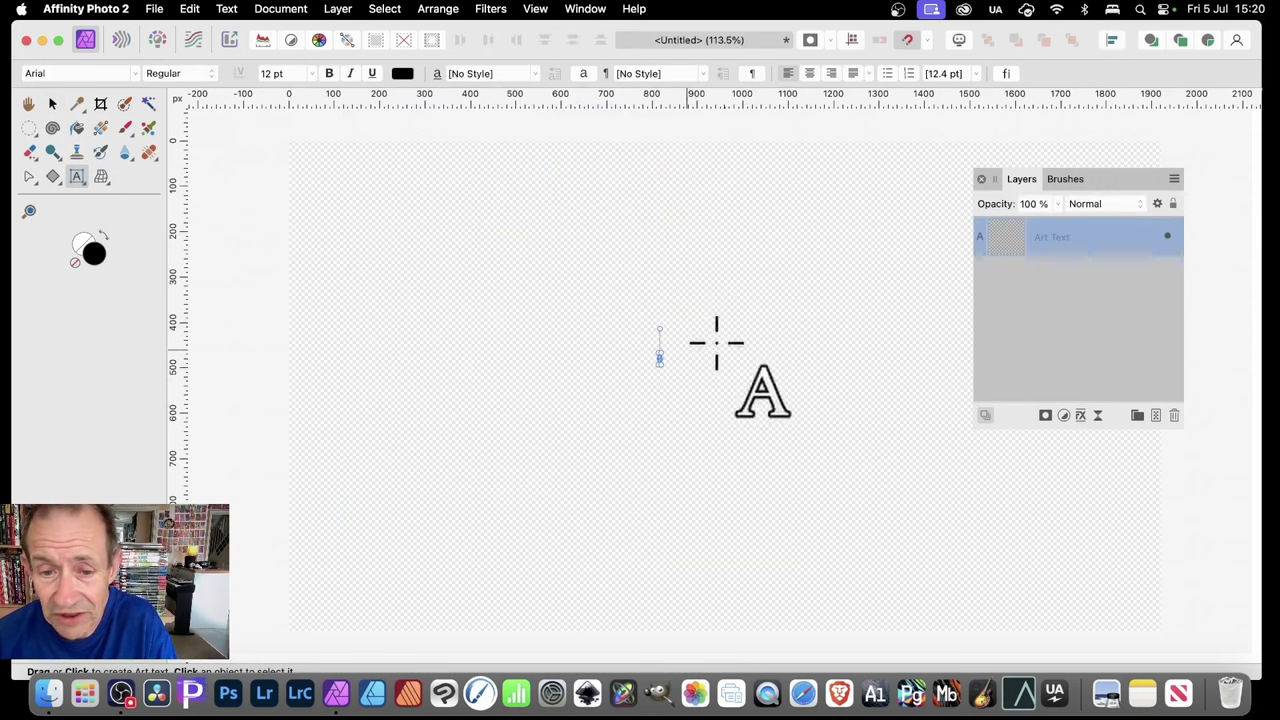
{"action": "type", "text": "text"}
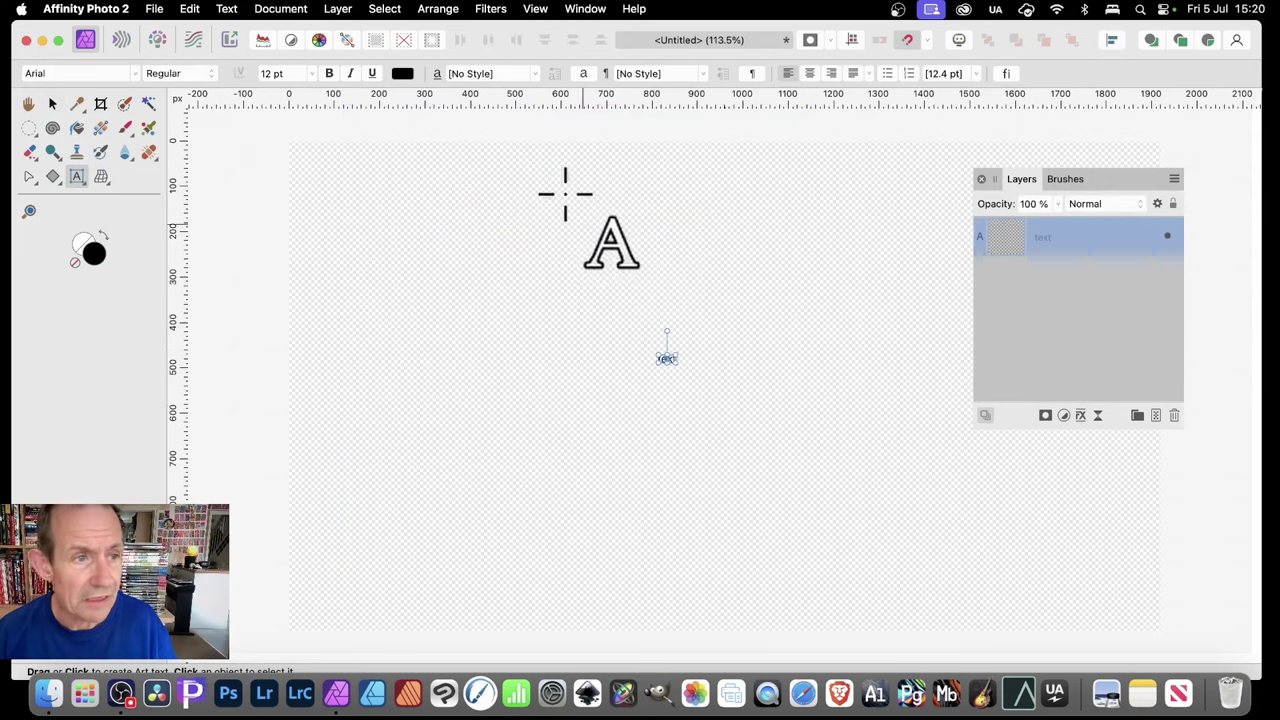
{"action": "key", "text": "Escape"}
Enlarge the text to 106.5 pt, and place its transform origin about 280 px left of the word at mid-height.
{"action": "left_click", "coordinate": [55, 106]}
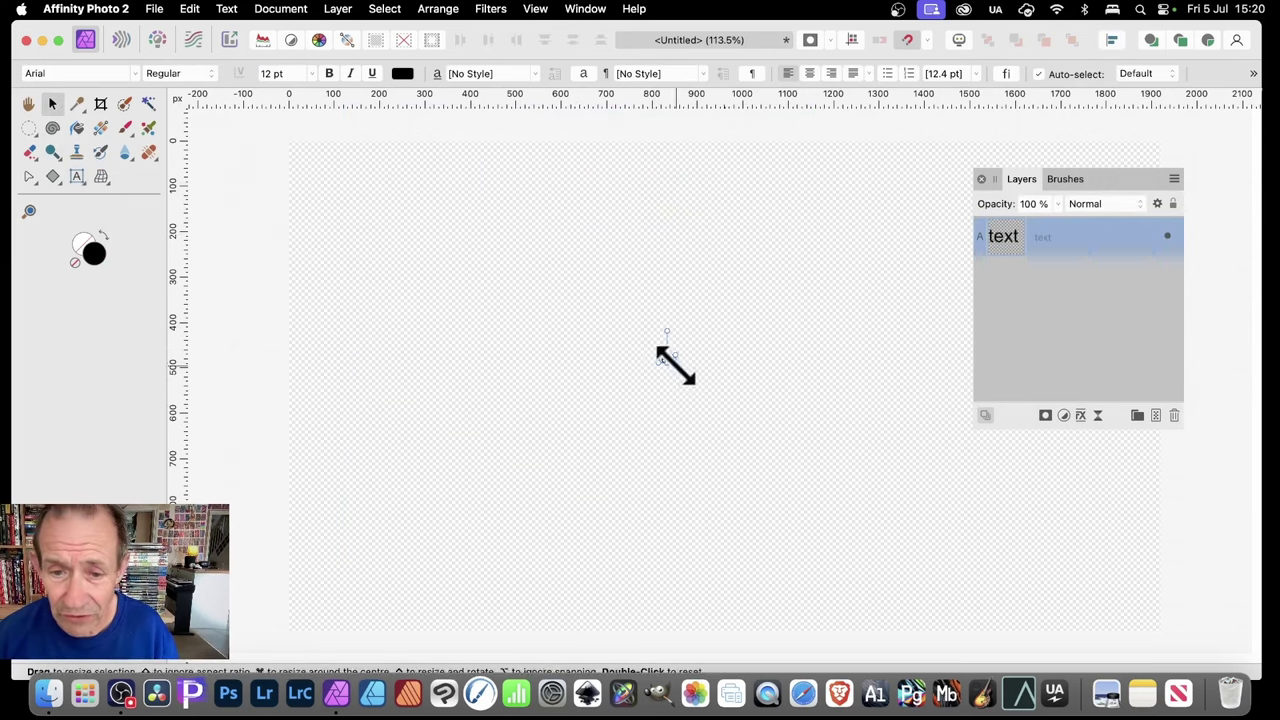
{"action": "left_click_drag", "start_coordinate": [672, 367], "coordinate": [812, 424]}
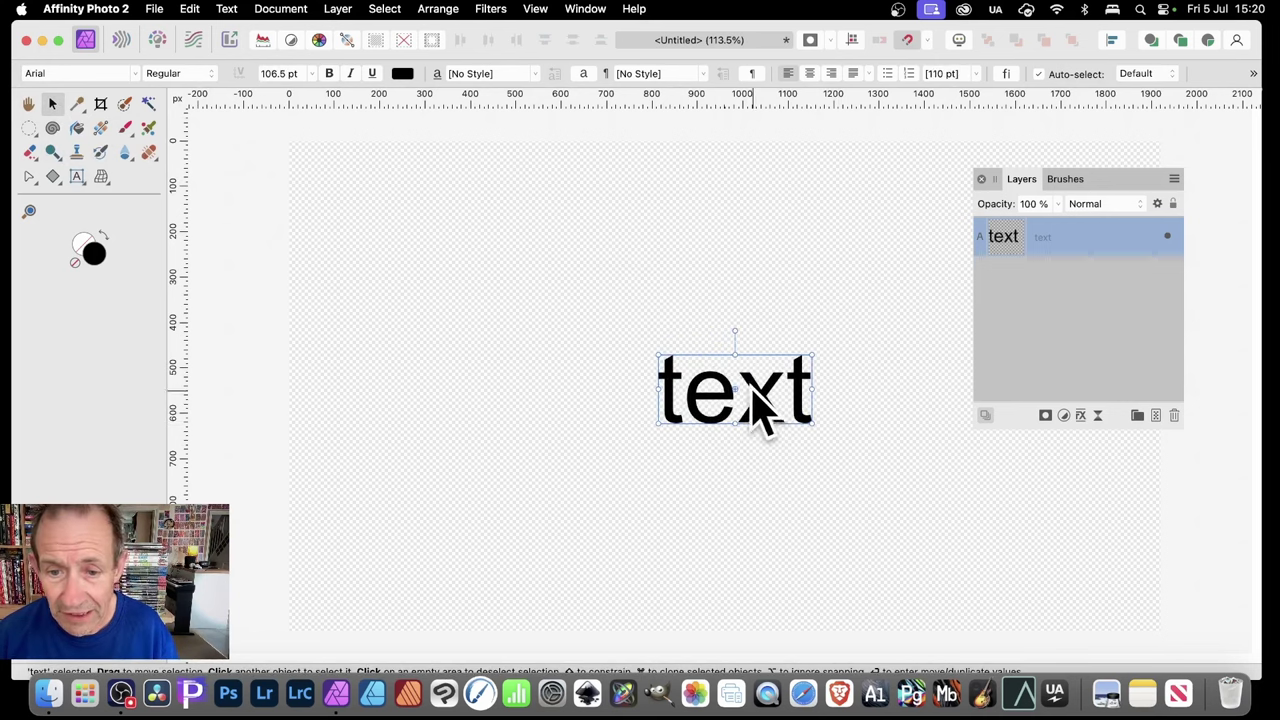
{"action": "left_click_drag", "start_coordinate": [751, 391], "coordinate": [504, 302]}
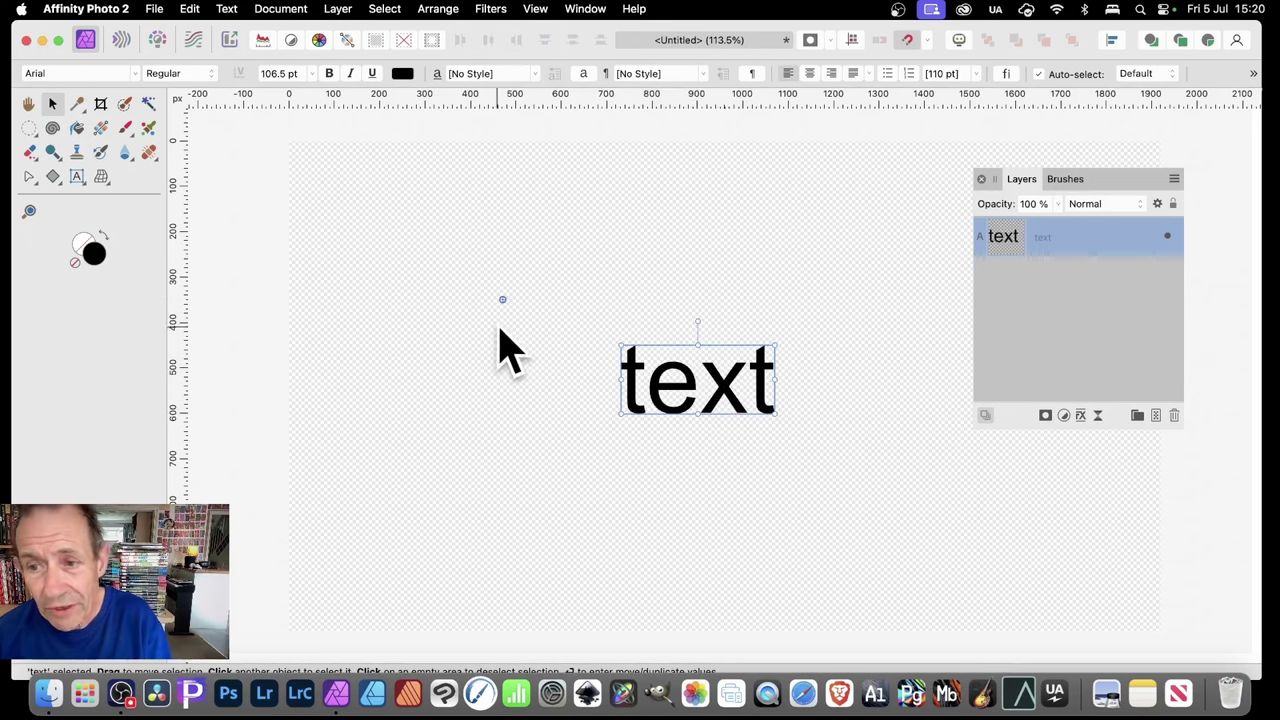
{"action": "left_click_drag", "start_coordinate": [502, 300], "coordinate": [494, 375]}
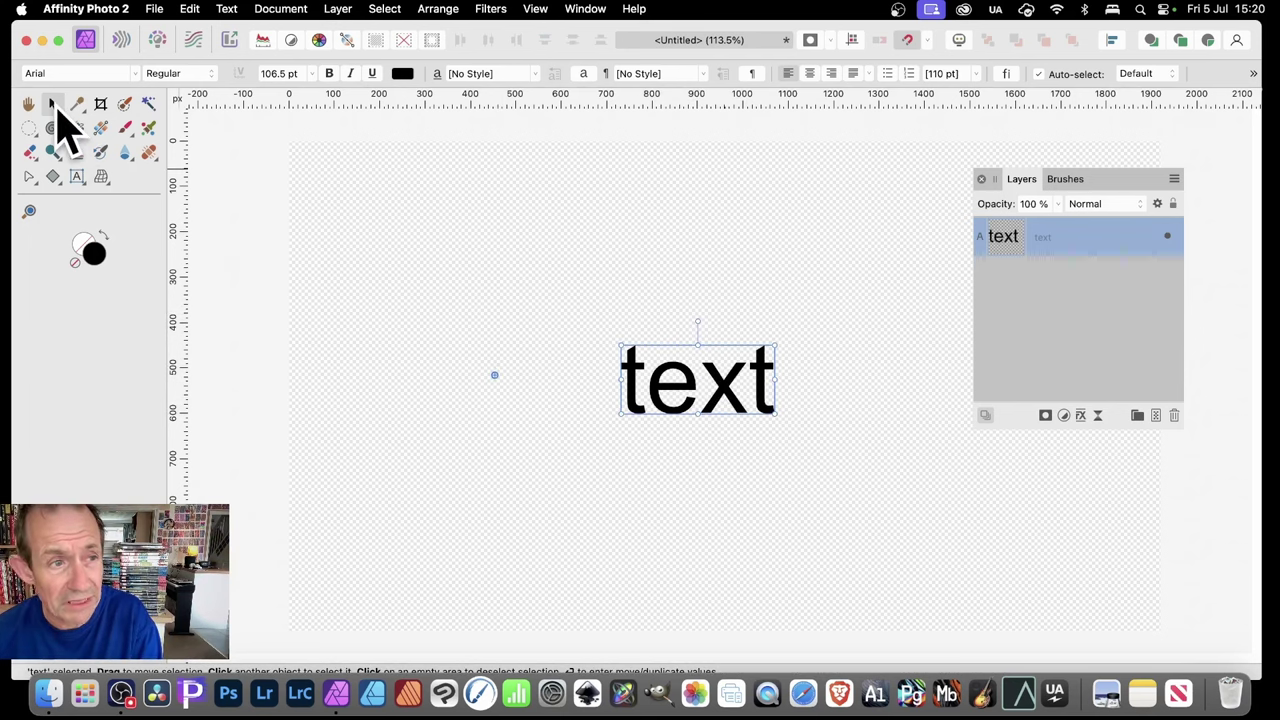
Try duplicating the text around its moved origin with 58 copies rotated 6° each, and undo the duplication.
{"action": "key", "text": "Return"}
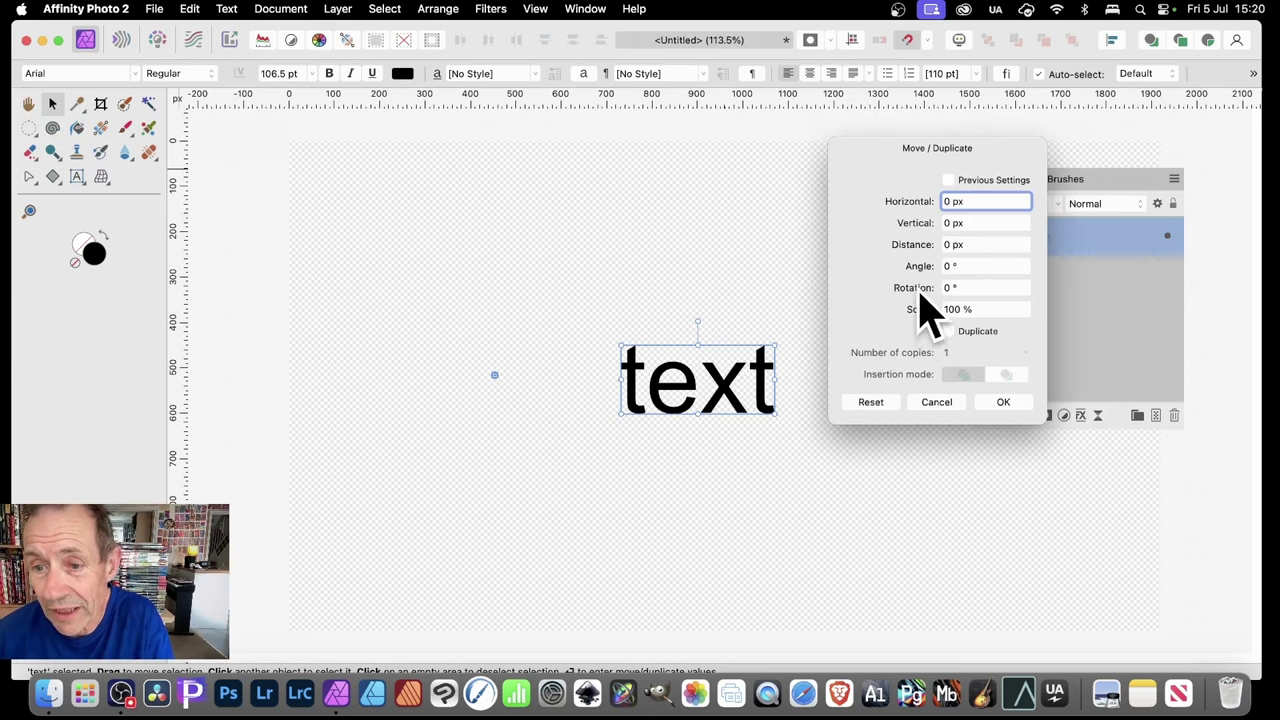
{"action": "scroll", "coordinate": [922, 290], "scroll_direction": "up", "scroll_amount": 3}
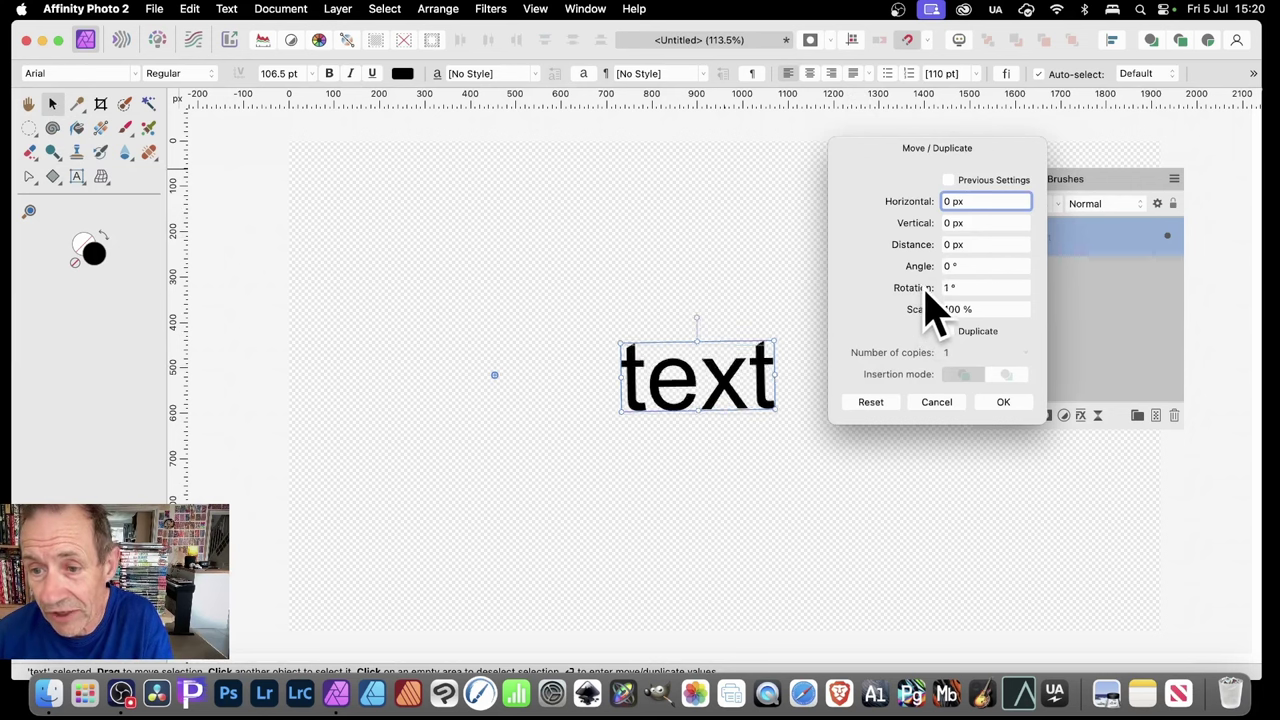
{"action": "scroll", "coordinate": [927, 302], "scroll_direction": "up", "scroll_amount": 1}
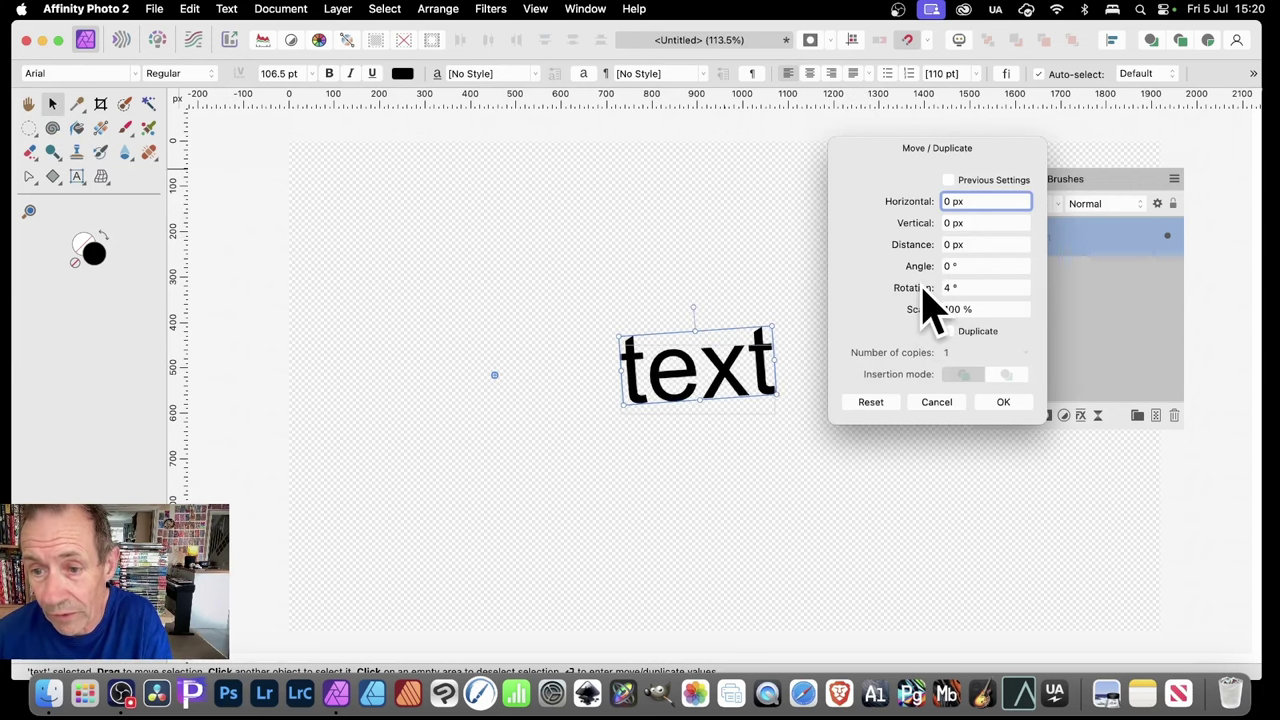
{"action": "left_click", "coordinate": [949, 331]}
{"action": "scroll", "coordinate": [921, 370], "scroll_direction": "up", "scroll_amount": 20}
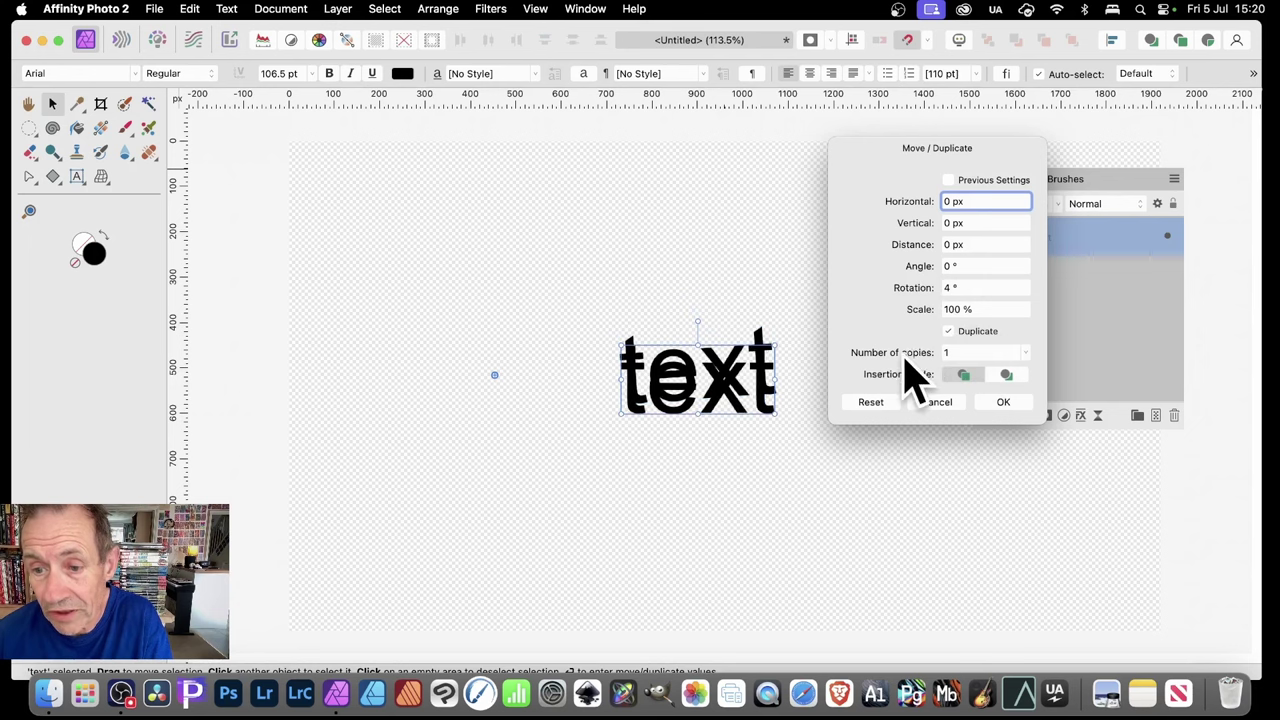
{"action": "scroll", "coordinate": [955, 376], "scroll_direction": "up", "scroll_amount": 20}
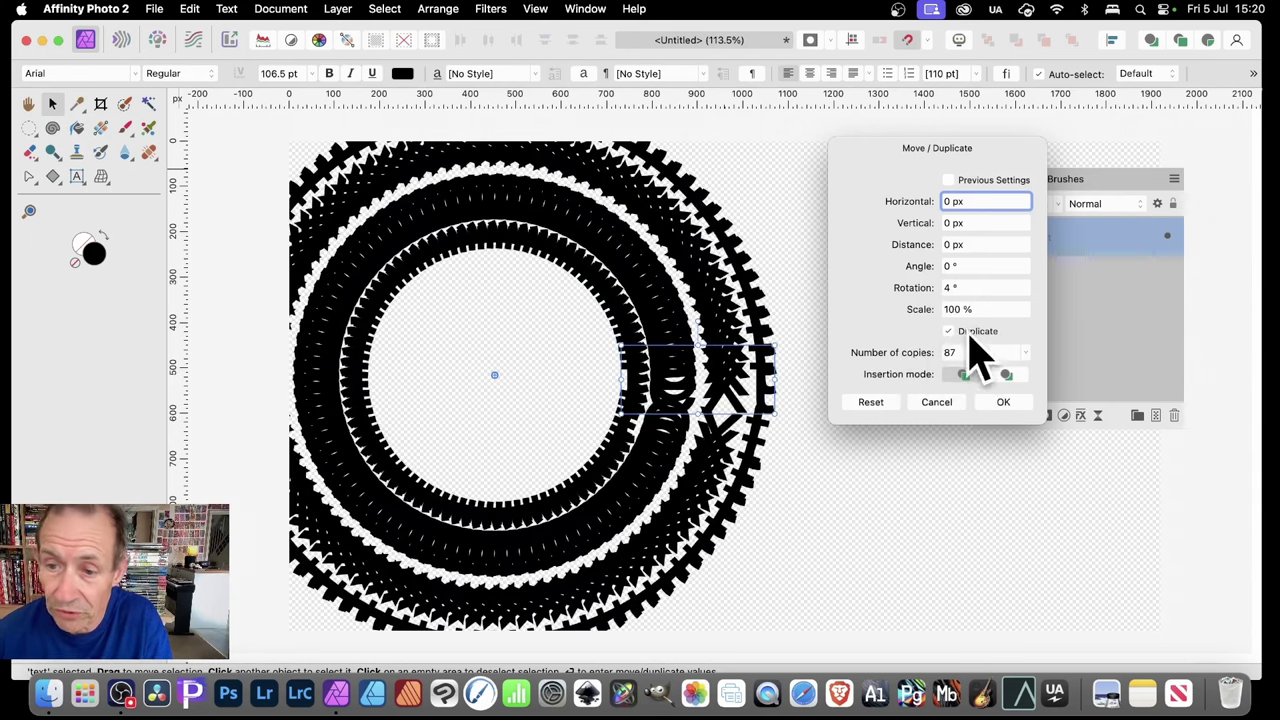
{"action": "scroll", "coordinate": [935, 368], "scroll_direction": "down", "scroll_amount": 3}
{"action": "scroll", "coordinate": [930, 369], "scroll_direction": "down", "scroll_amount": 9}
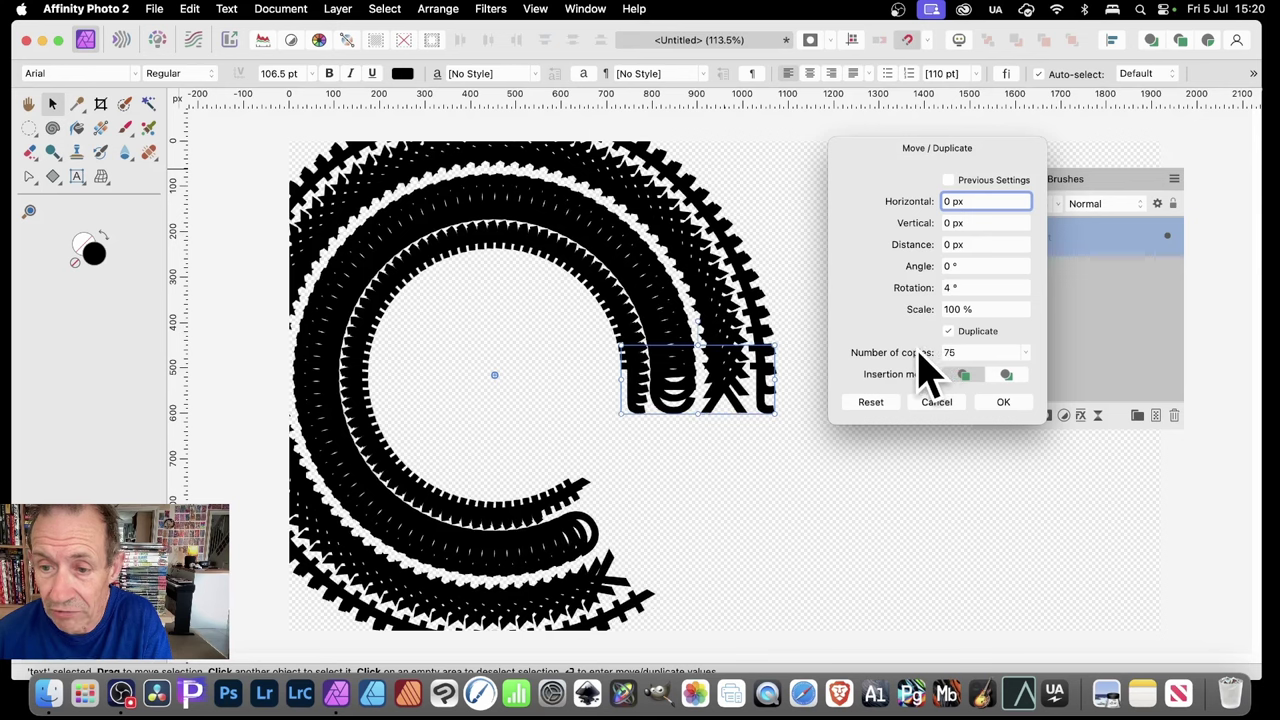
{"action": "scroll", "coordinate": [930, 300], "scroll_direction": "up", "scroll_amount": 2}
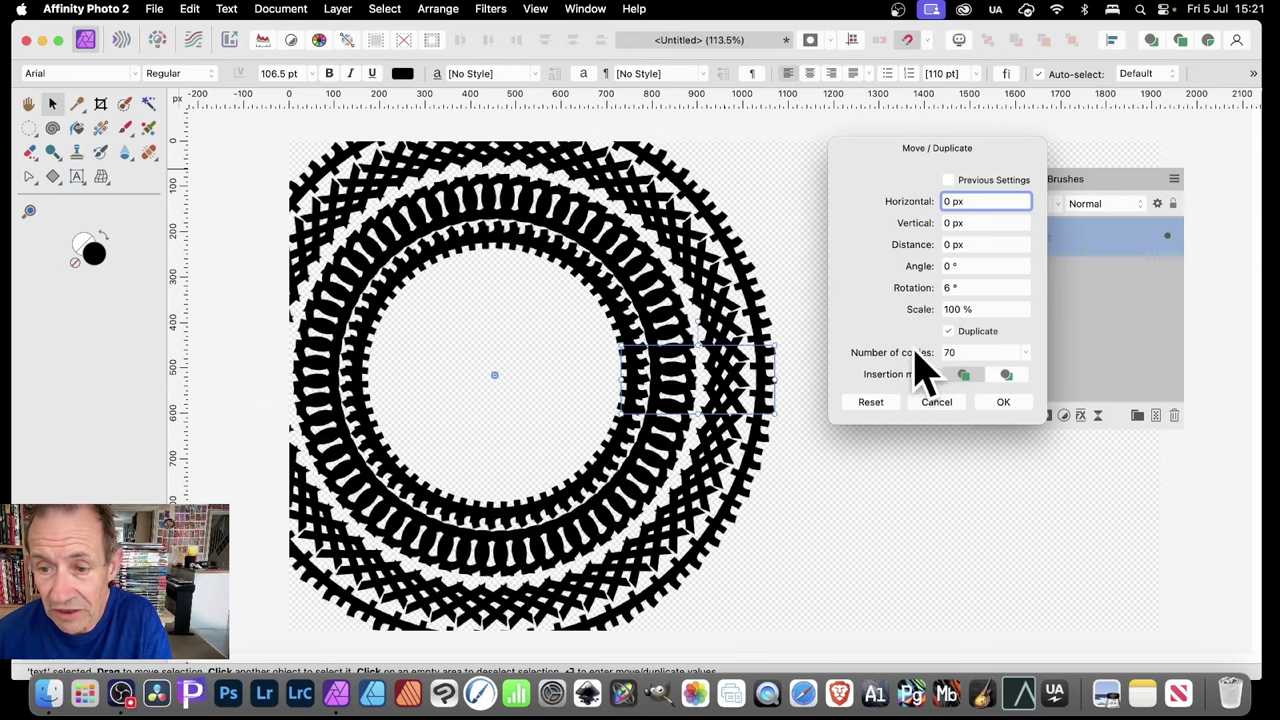
{"action": "scroll", "coordinate": [920, 368], "scroll_direction": "down", "scroll_amount": 19}
{"action": "scroll", "coordinate": [910, 368], "scroll_direction": "up", "scroll_amount": 7}
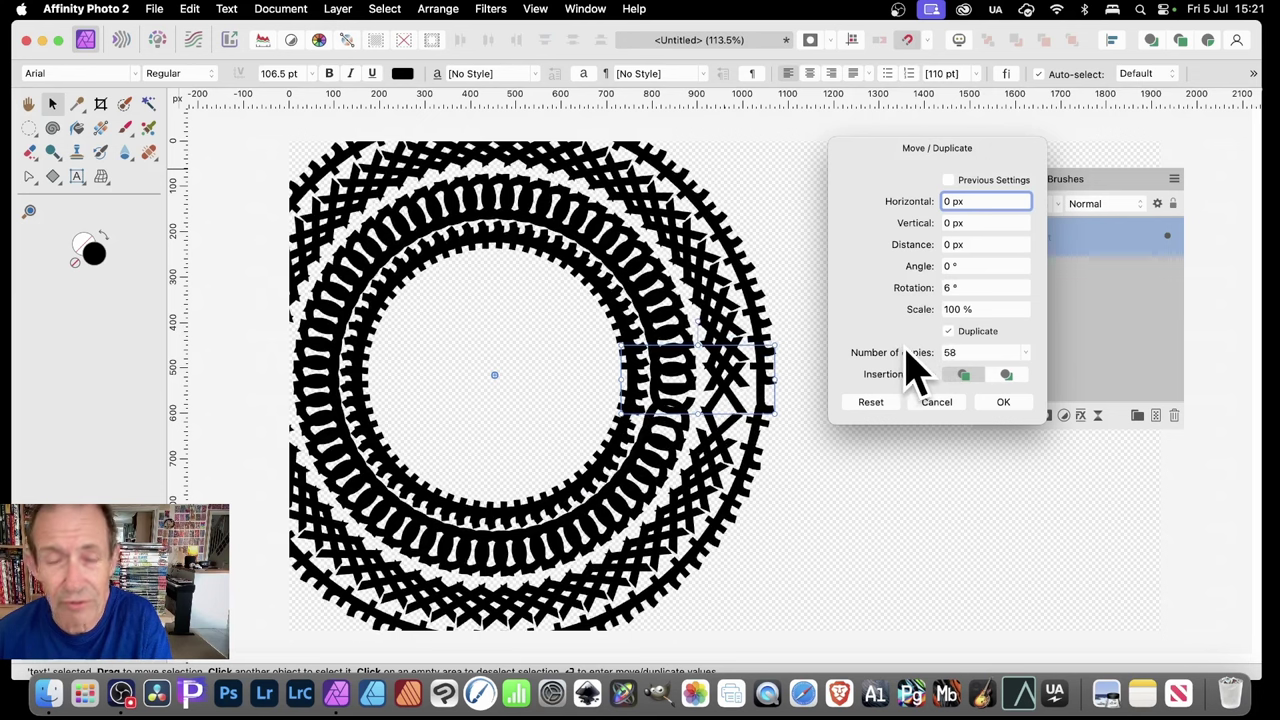
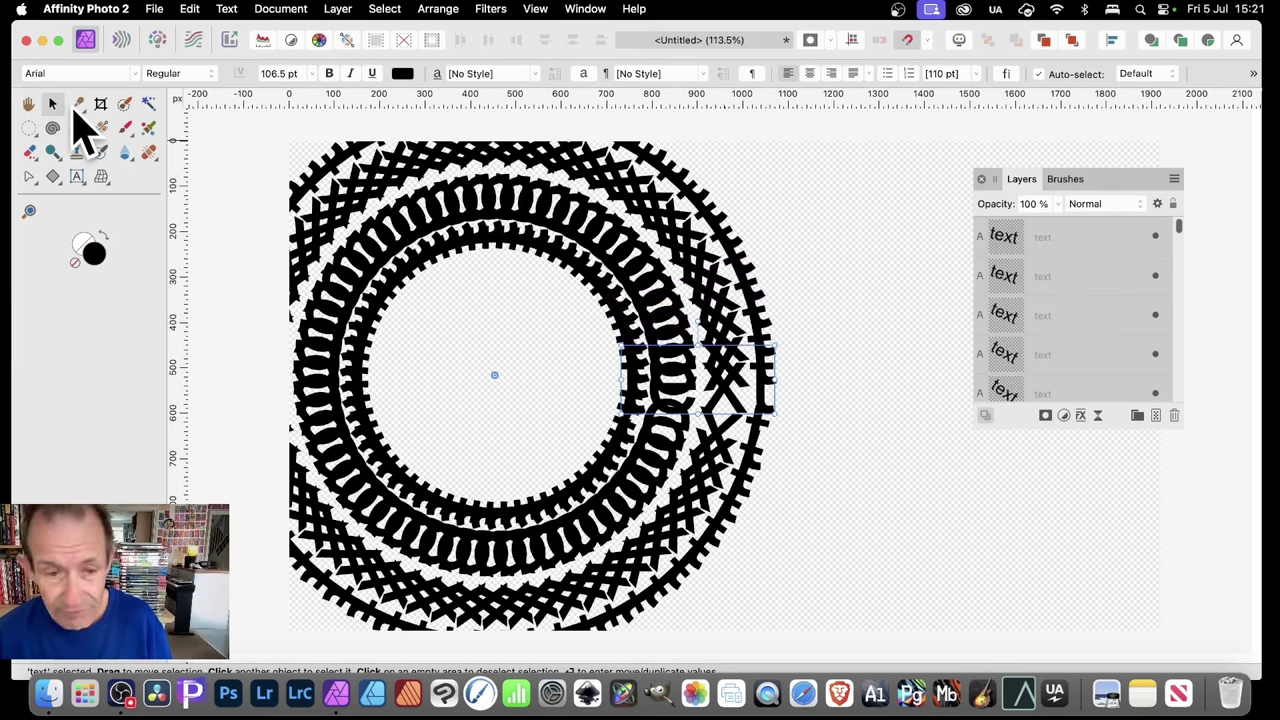
{"action": "key", "text": "super+z"}
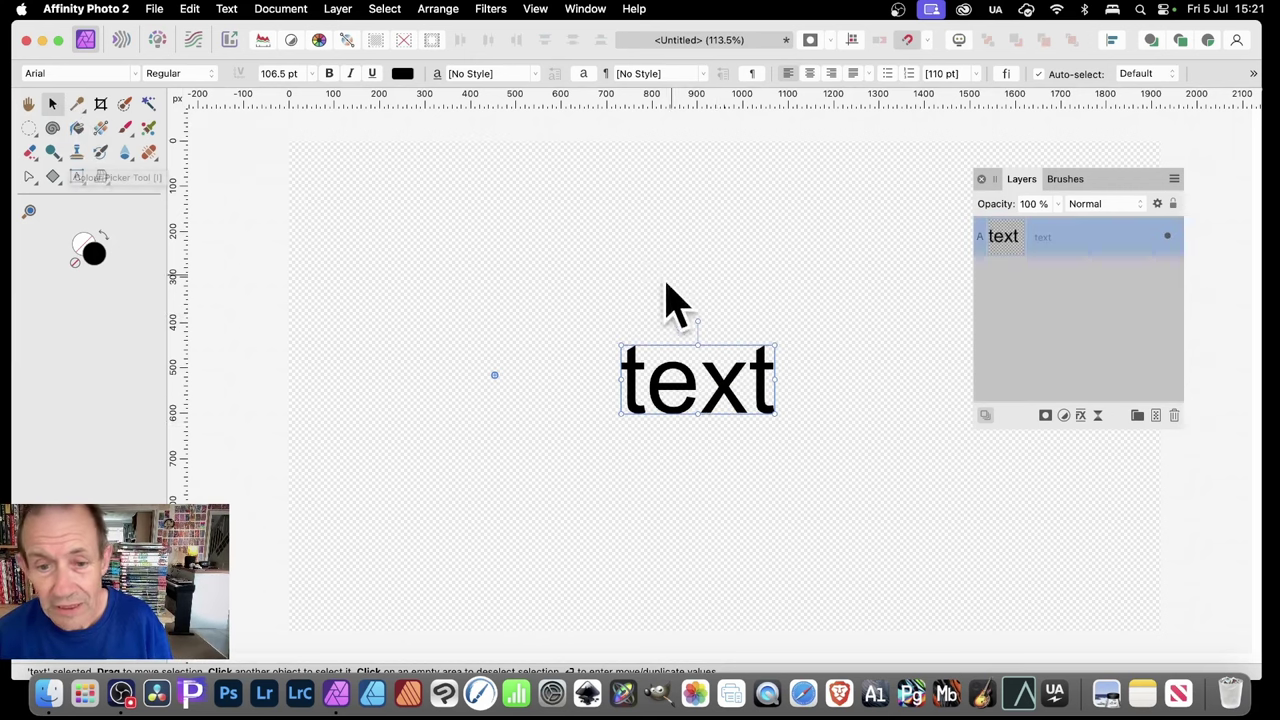
Shift the text slightly upward and create a linked duplicate of it.
{"action": "mouse_move", "coordinate": [700, 382]}
{"action": "left_mouse_down"}
{"action": "mouse_move", "coordinate": [751, 363]}
{"action": "mouse_move", "coordinate": [706, 400]}
{"action": "mouse_move", "coordinate": [700, 370]}
{"action": "left_mouse_up"}
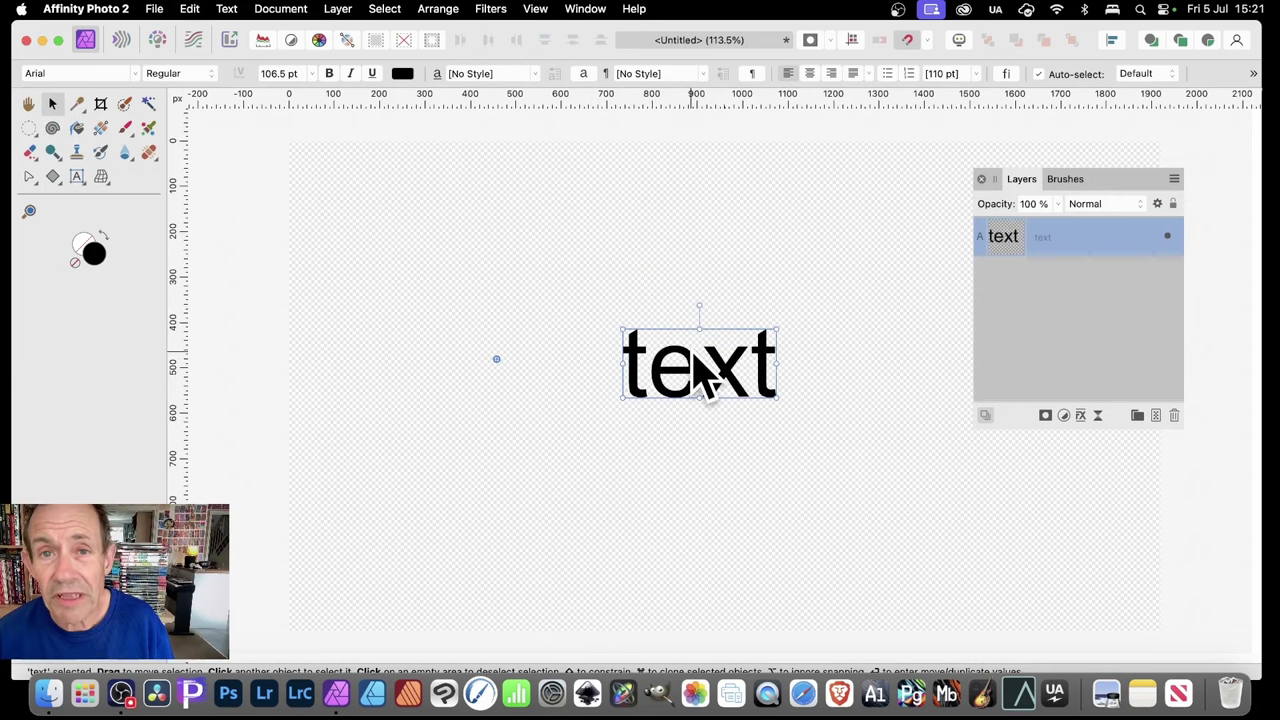
{"action": "left_click", "coordinate": [338, 9]}
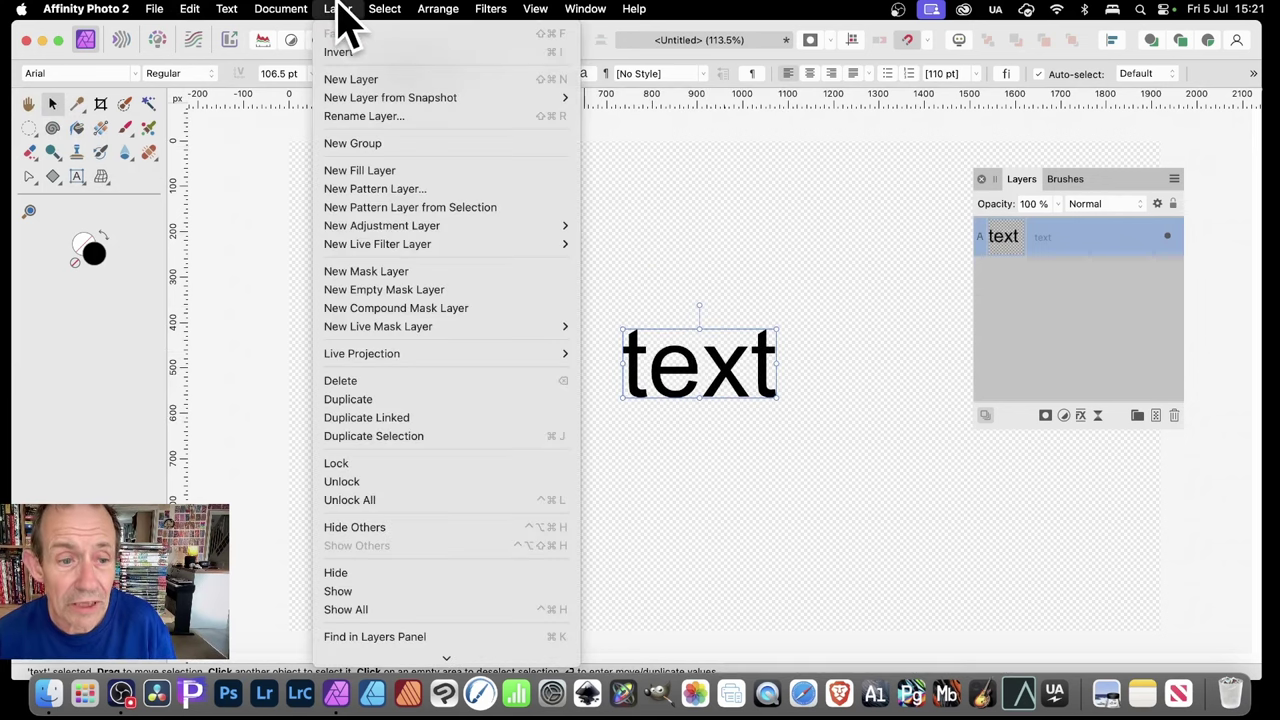
{"action": "left_click", "coordinate": [417, 417]}
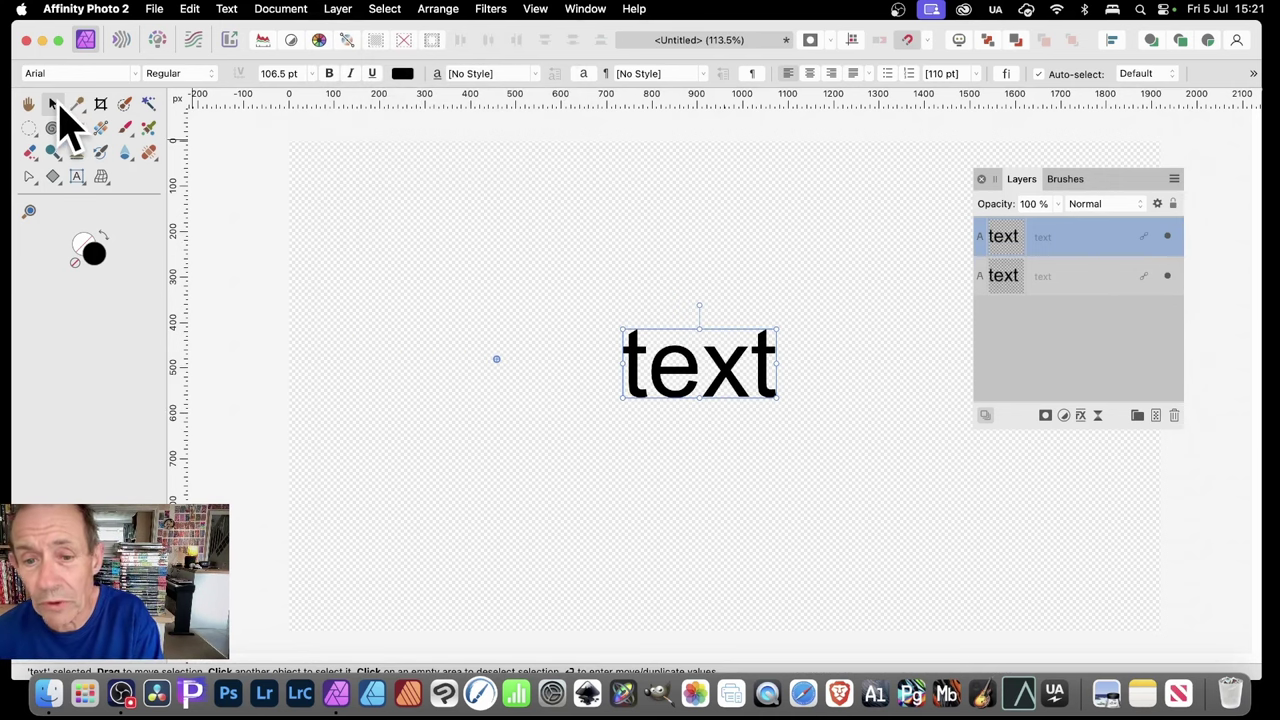
Duplicate the linked text around its moved origin with 49 copies rotated 10° each.
{"action": "key", "text": "Return"}
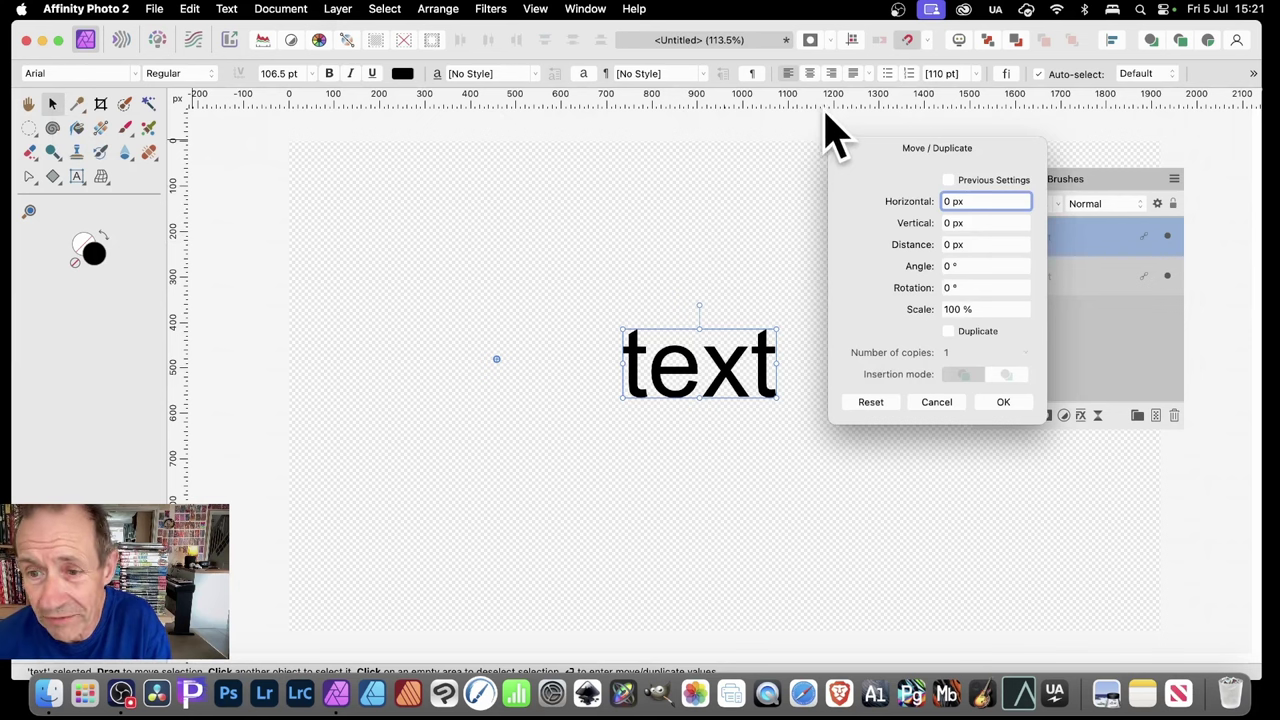
{"action": "left_click", "coordinate": [960, 286]}
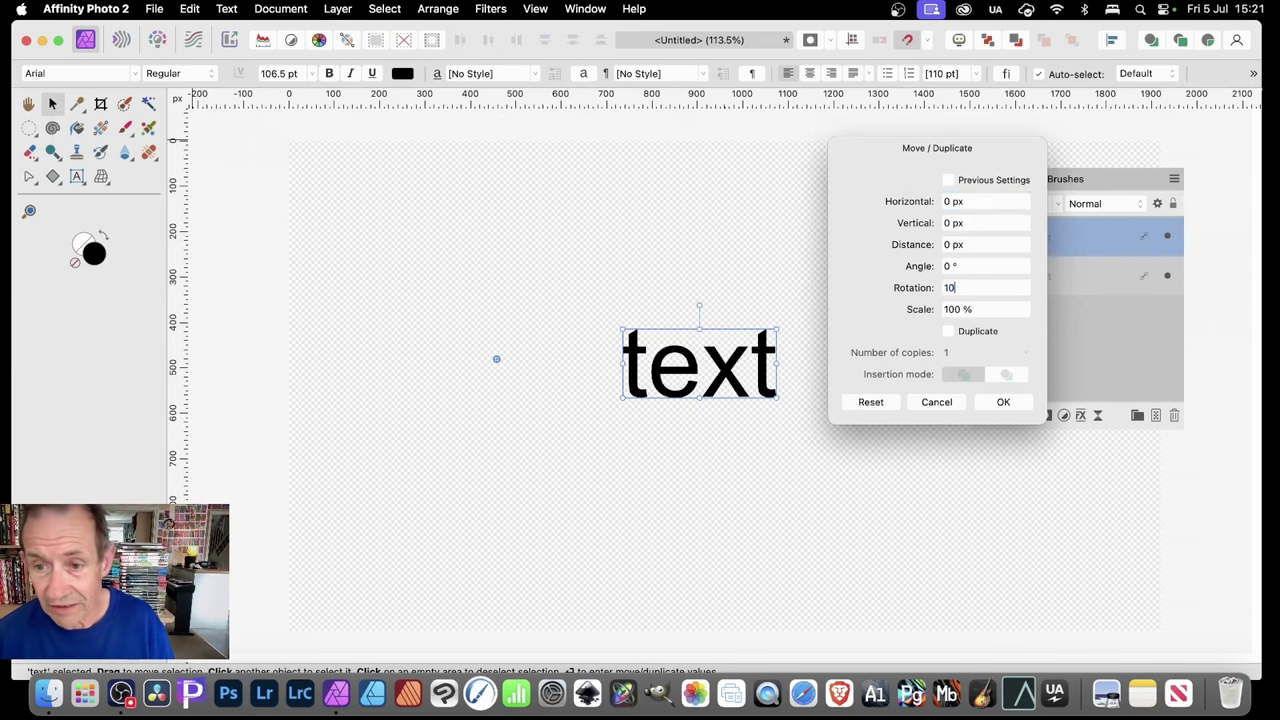
{"action": "type", "text": "10"}
{"action": "key", "text": "Tab"}
{"action": "left_click", "coordinate": [950, 331]}
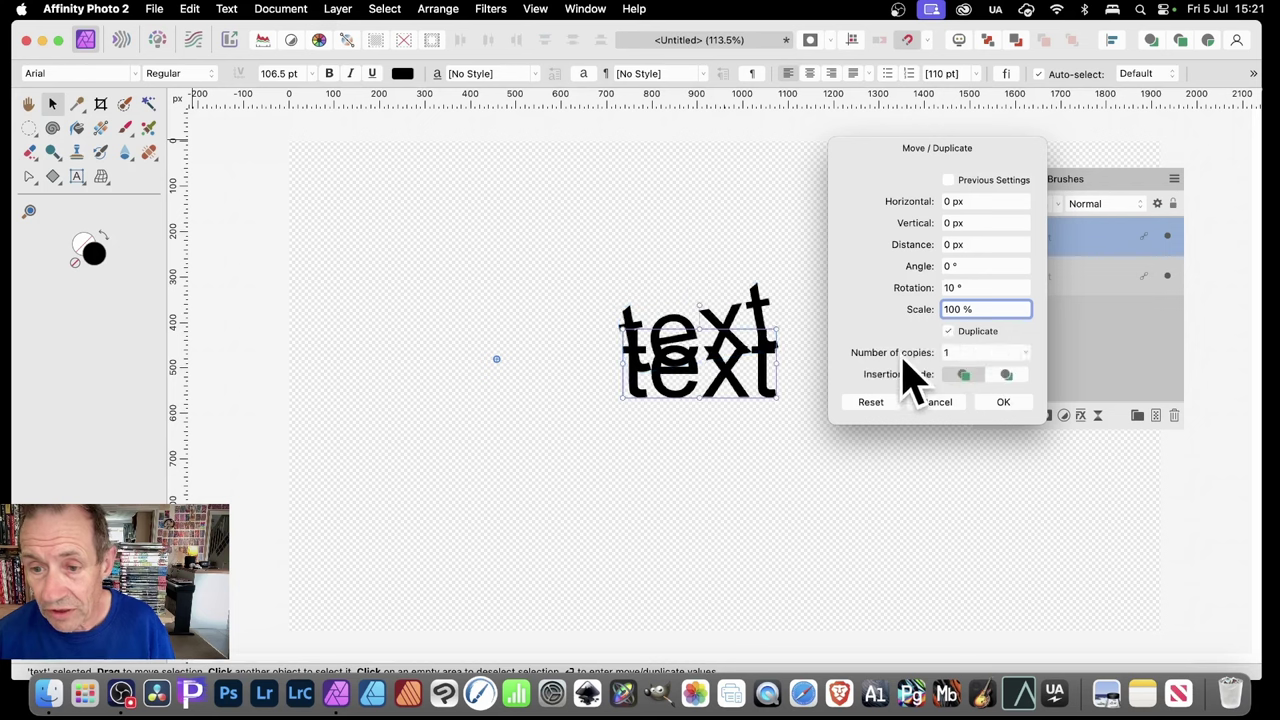
{"action": "scroll", "coordinate": [905, 372], "scroll_direction": "up", "scroll_amount": 20}
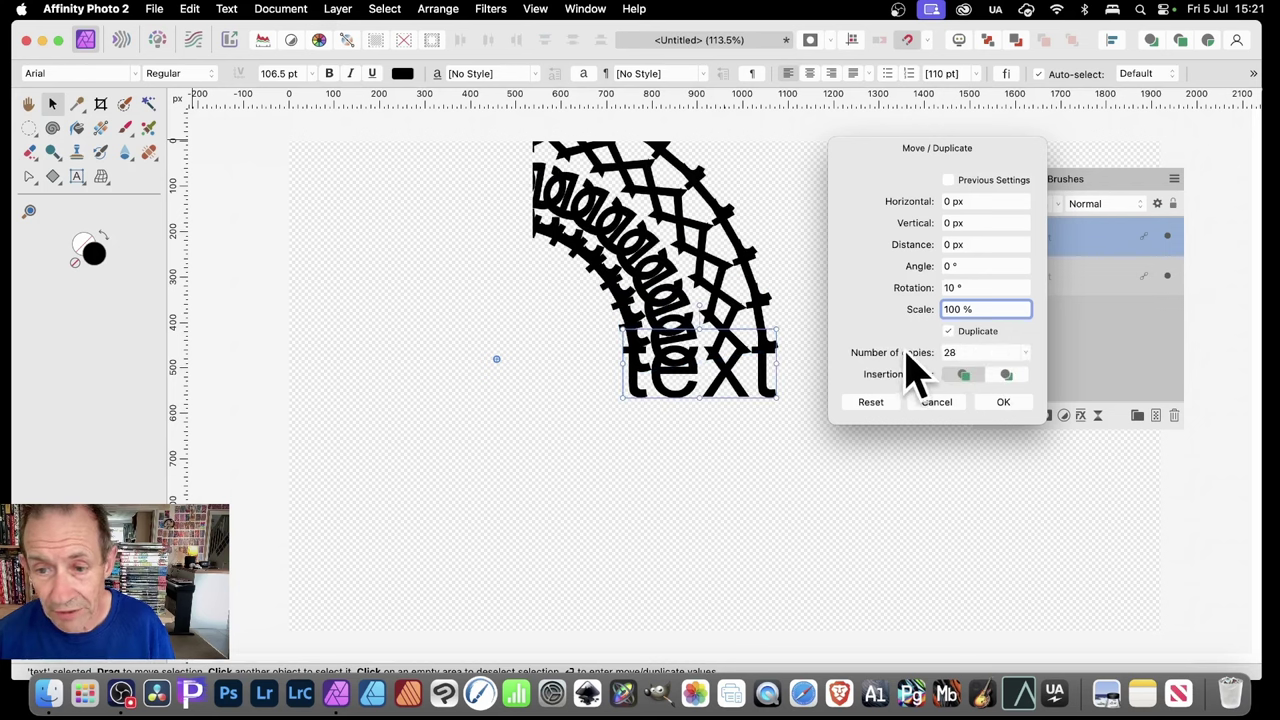
{"action": "scroll", "coordinate": [908, 353], "scroll_direction": "up", "scroll_amount": 14}
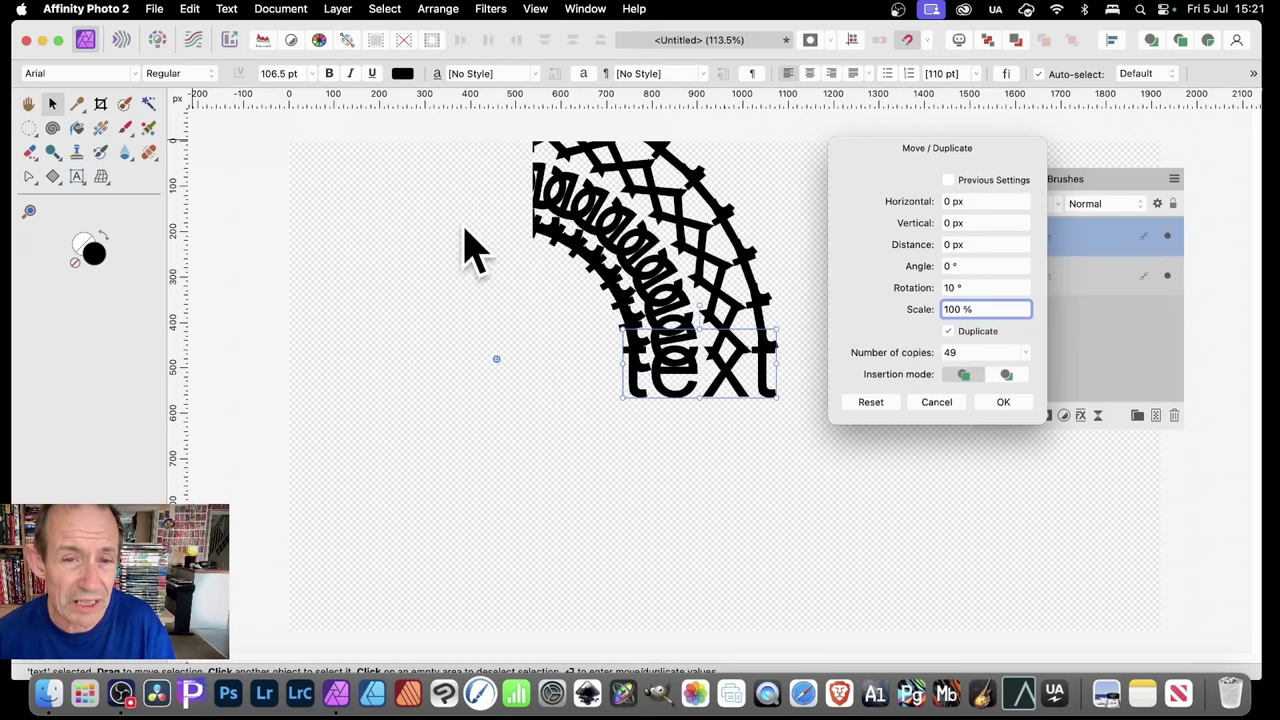
{"action": "left_click", "coordinate": [1004, 401]}
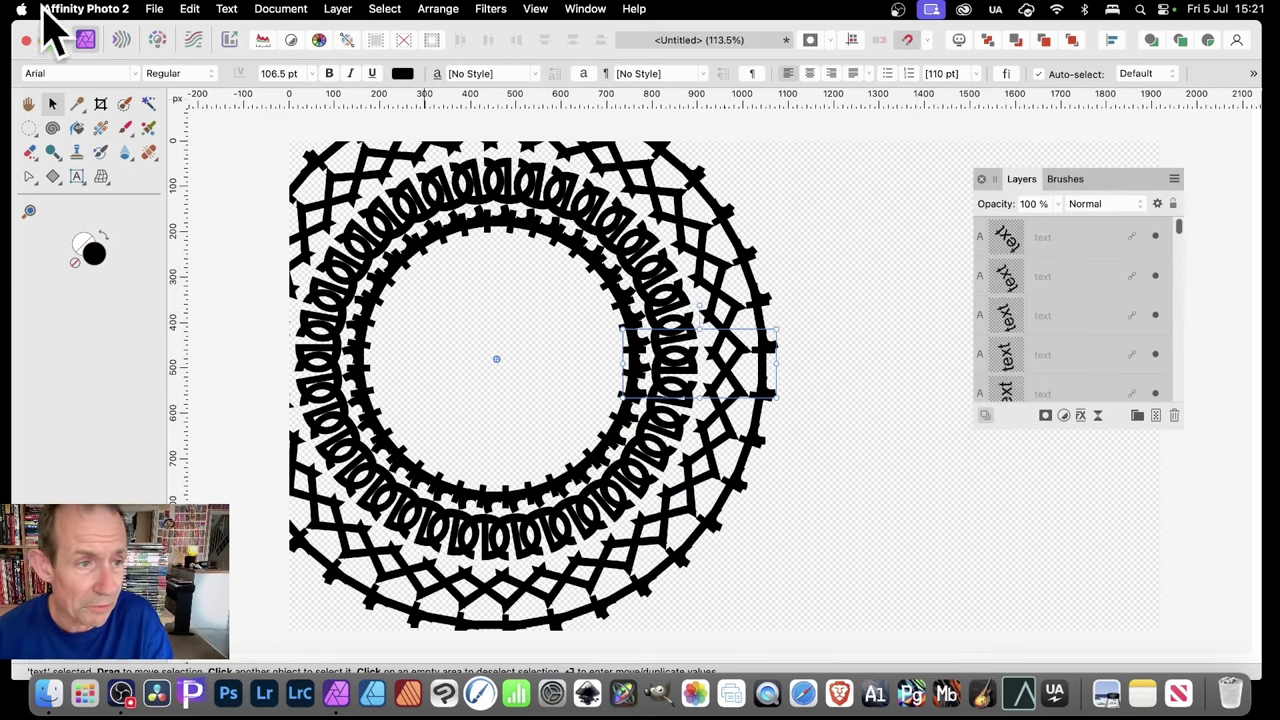
Replace the word "text" in the original linked text object with "type".
{"action": "left_click", "coordinate": [77, 178]}
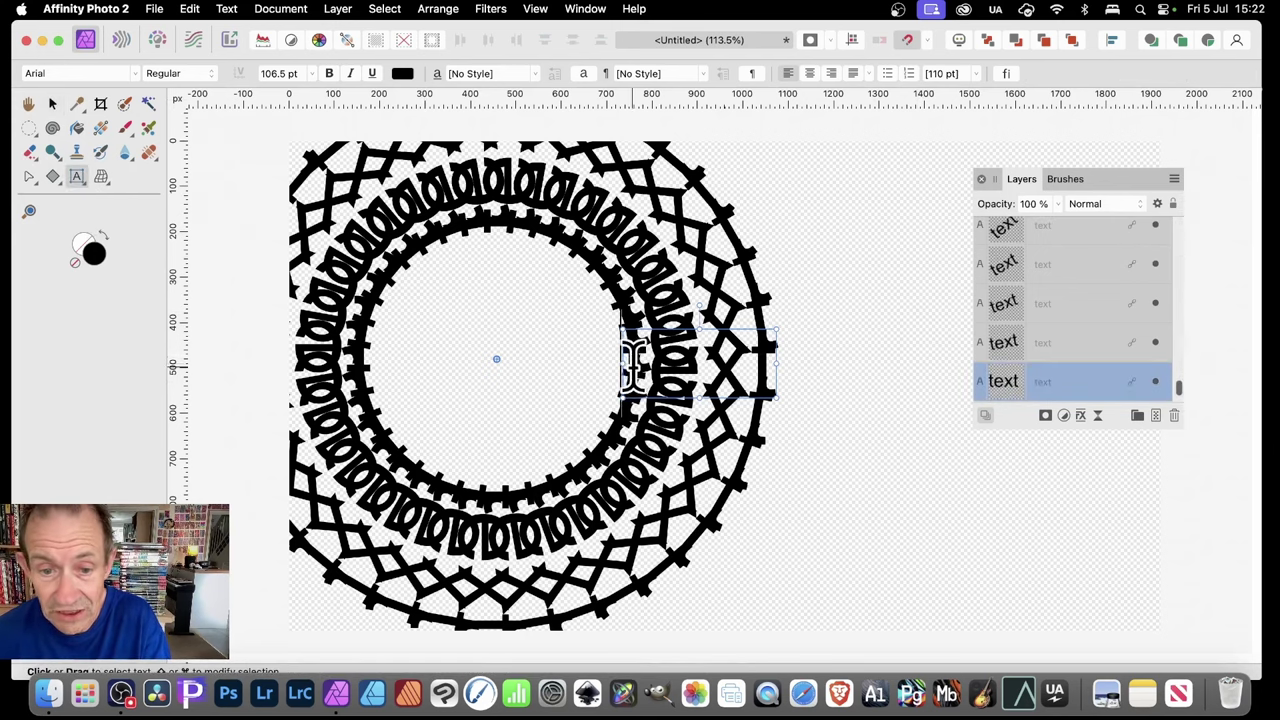
{"action": "left_click_drag", "start_coordinate": [634, 360], "coordinate": [850, 370]}
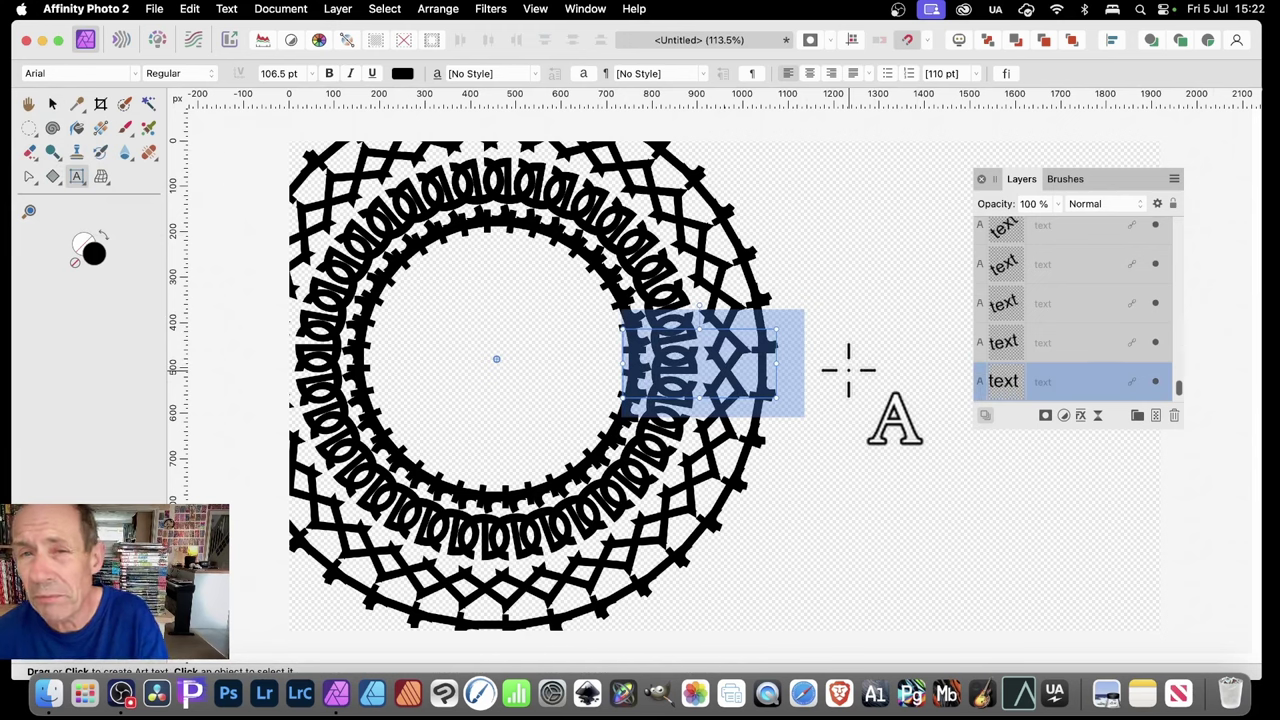
{"action": "type", "text": "type"}
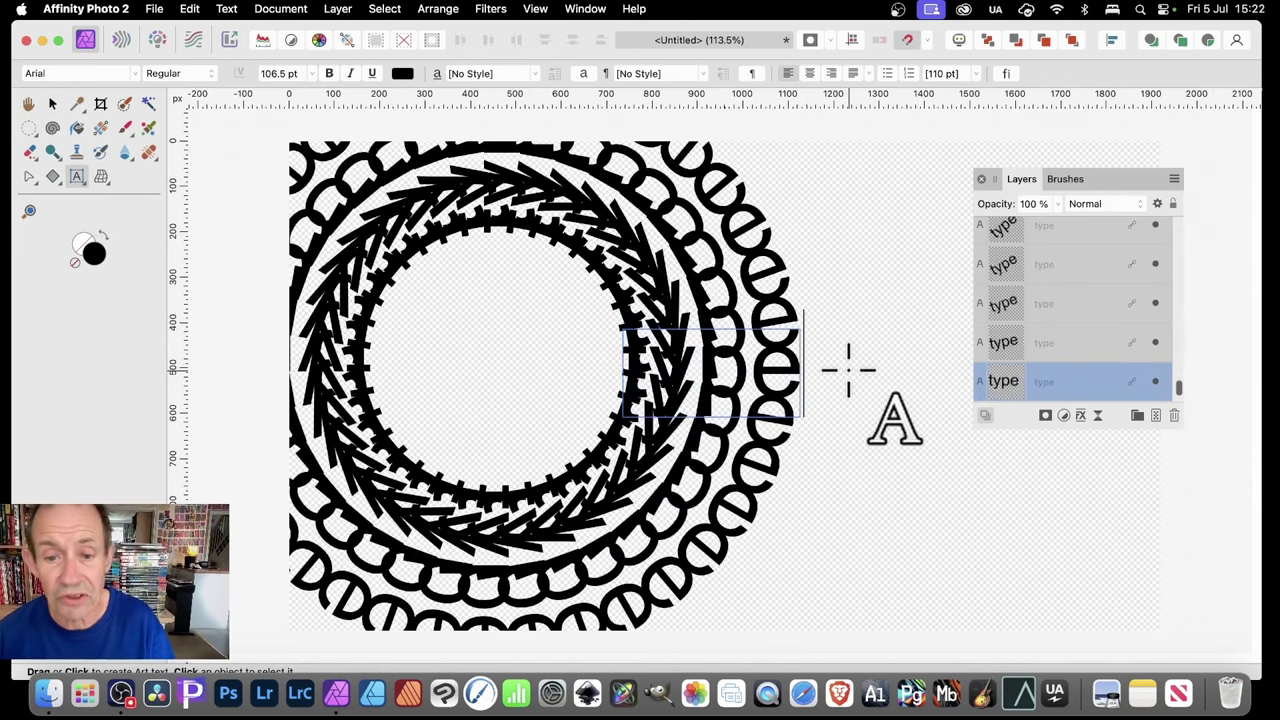
Change the linked word from "type" to "terrible", keeping its first letter.
{"action": "key", "text": "BackSpace"}
{"action": "key", "text": "BackSpace"}
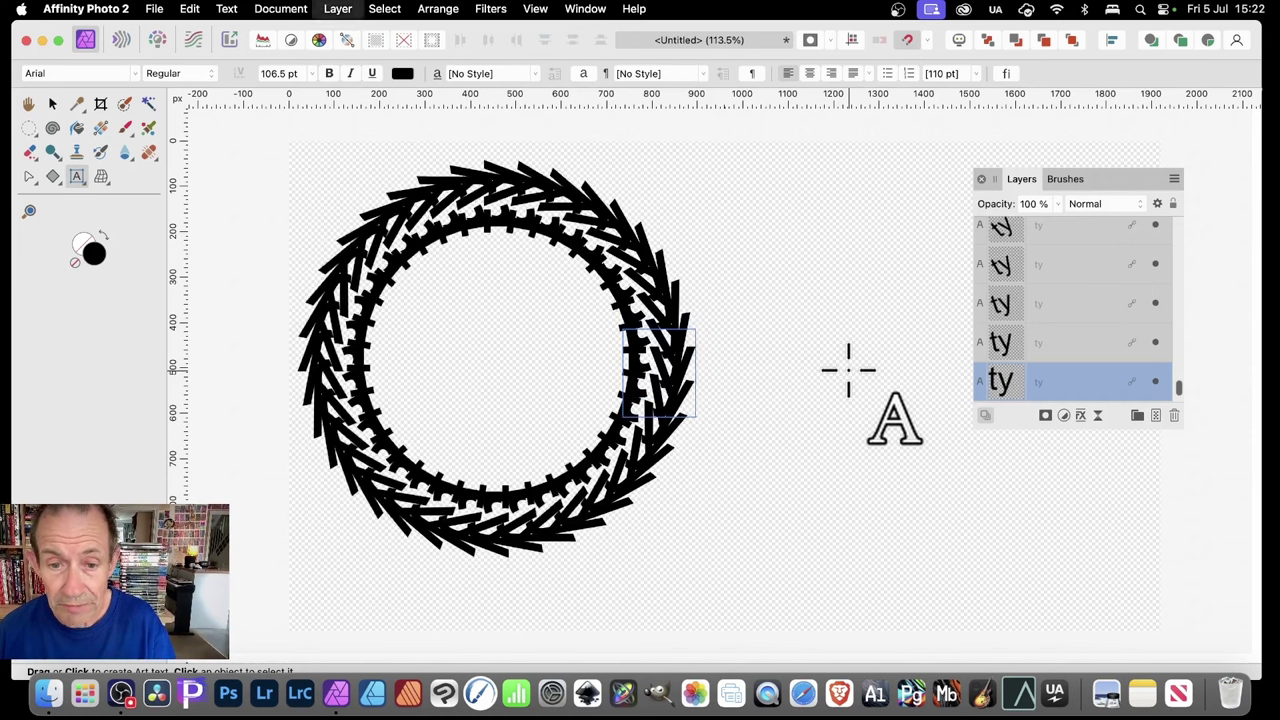
{"action": "key", "text": "BackSpace"}
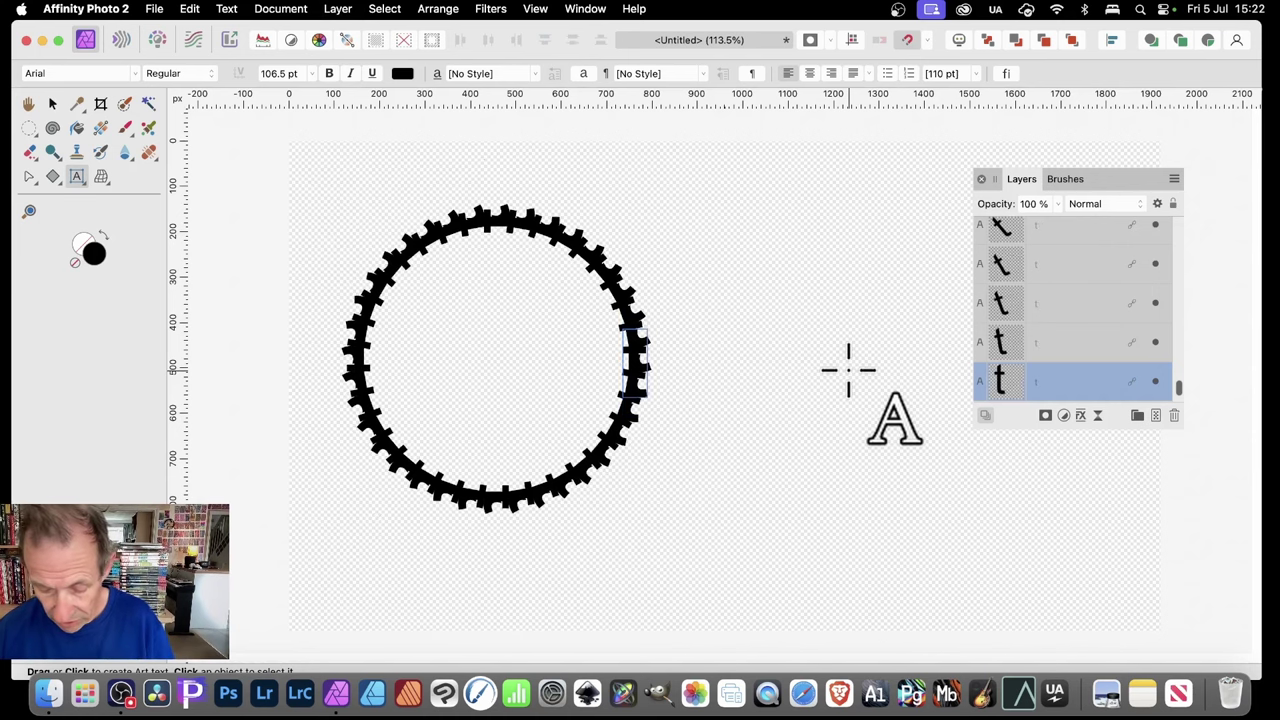
{"action": "type", "text": "errible"}
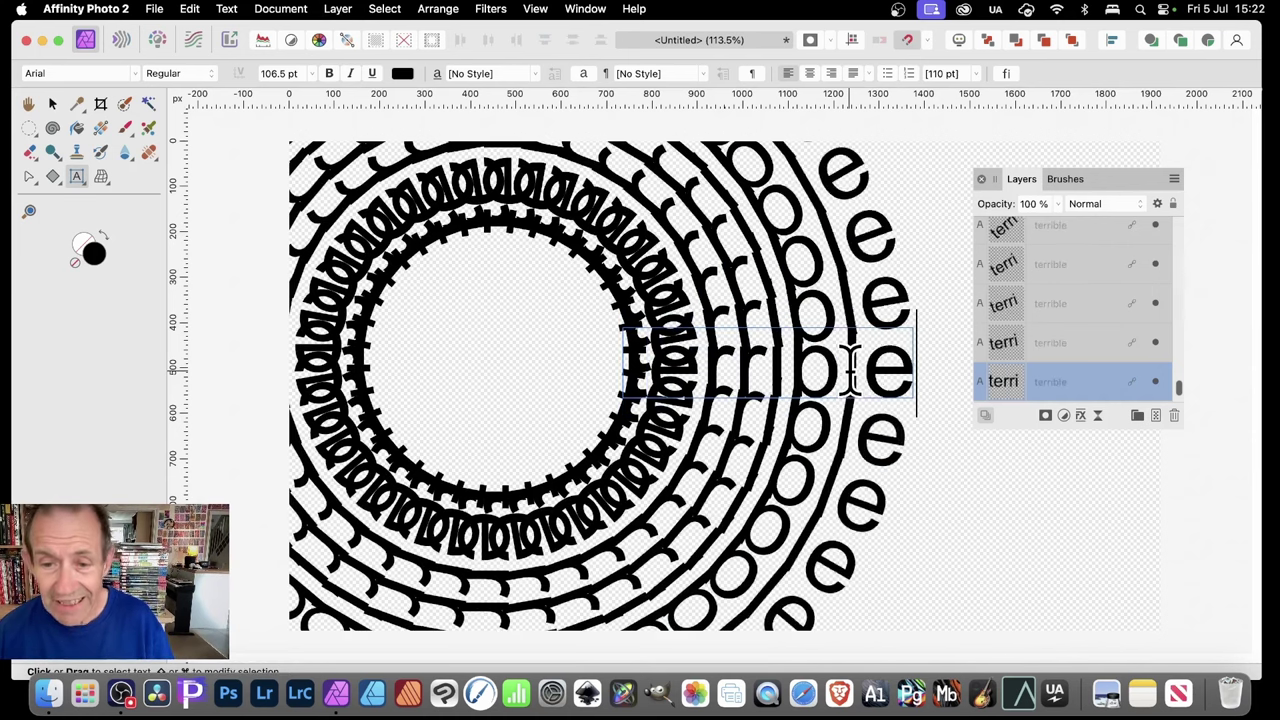
Recolour the whole word "terrible" red (#F71616), and replace that fill with a multicoloured gradient swatch.
{"action": "left_click_drag", "start_coordinate": [632, 350], "coordinate": [951, 360]}
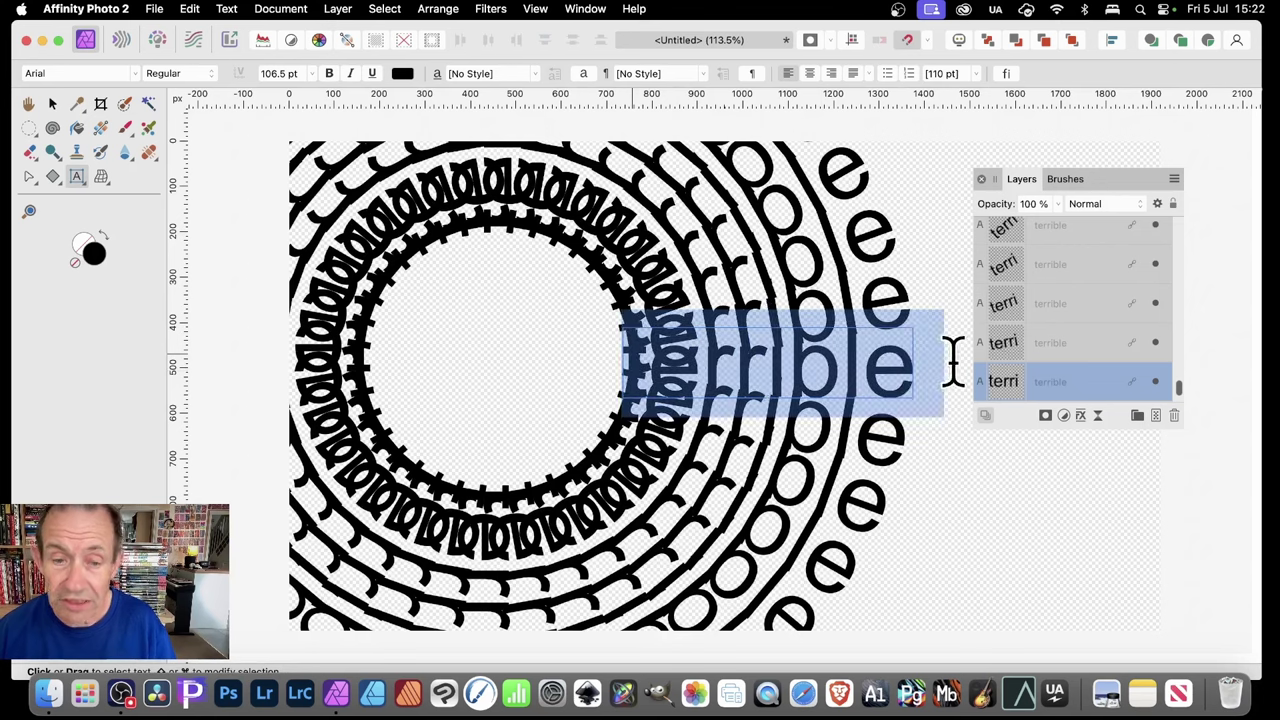
{"action": "left_click", "coordinate": [402, 73]}
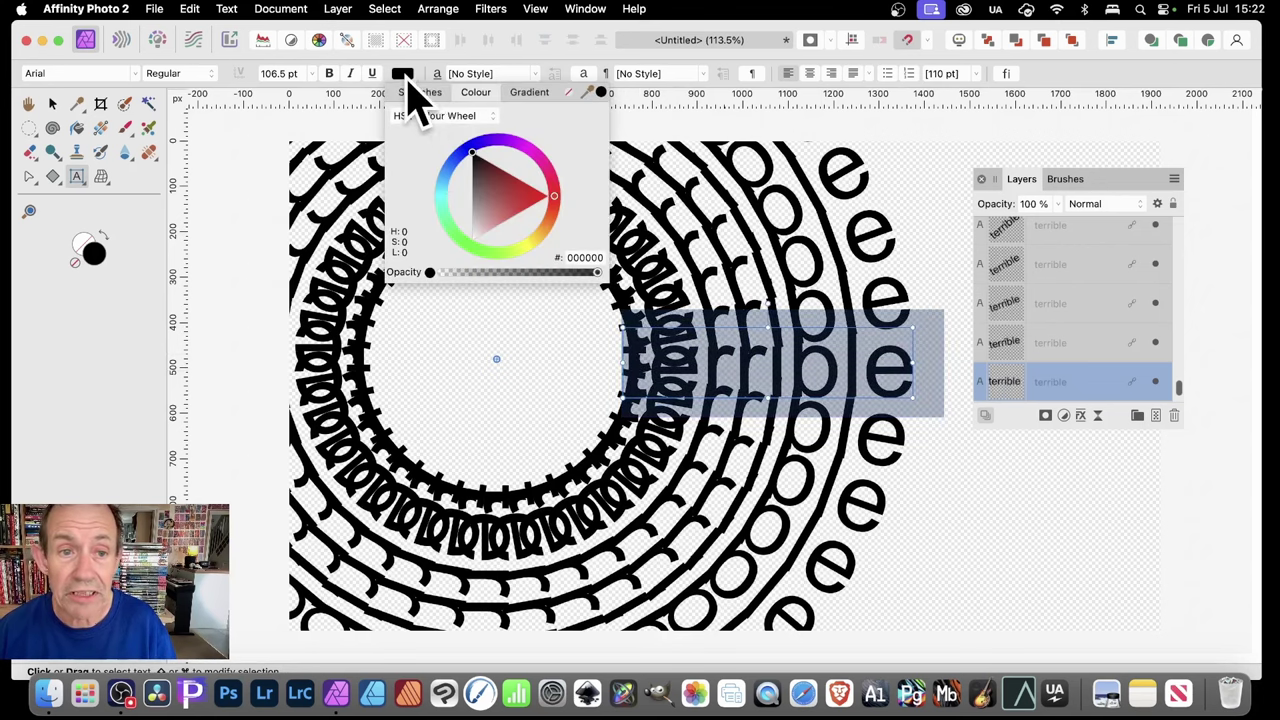
{"action": "left_click", "coordinate": [540, 197]}
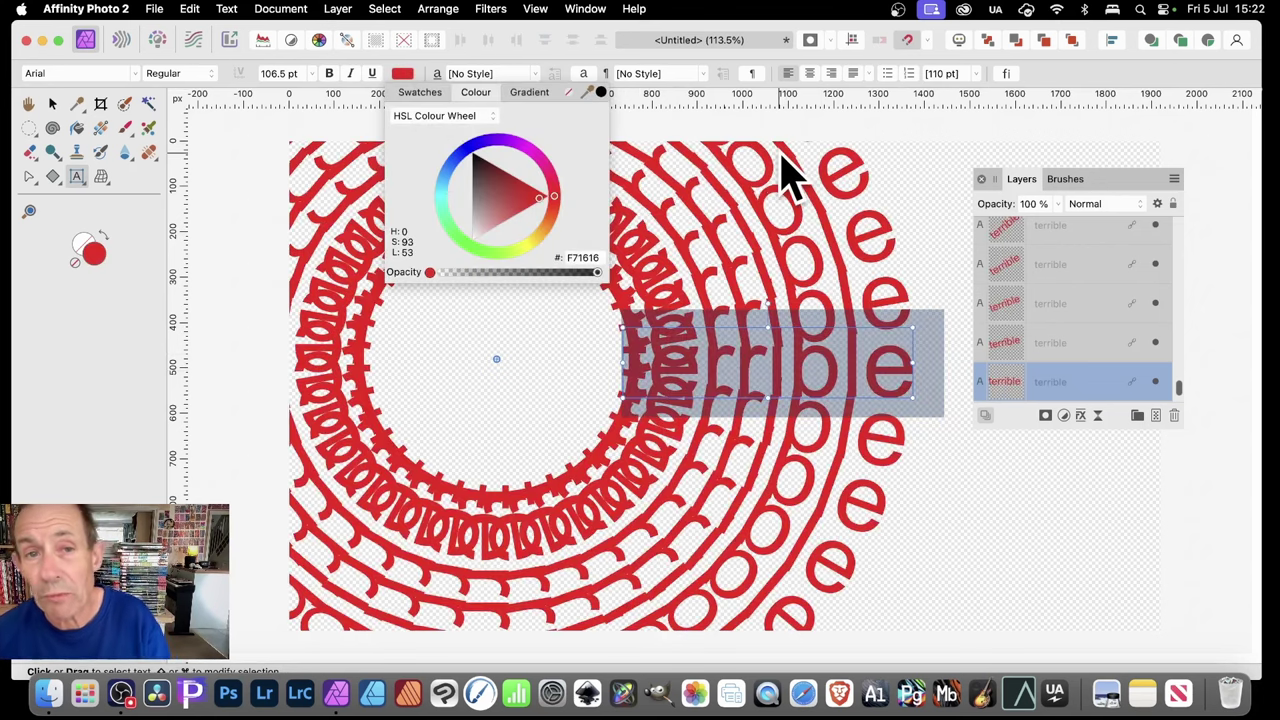
{"action": "left_click", "coordinate": [430, 92]}
{"action": "left_click", "coordinate": [452, 174]}
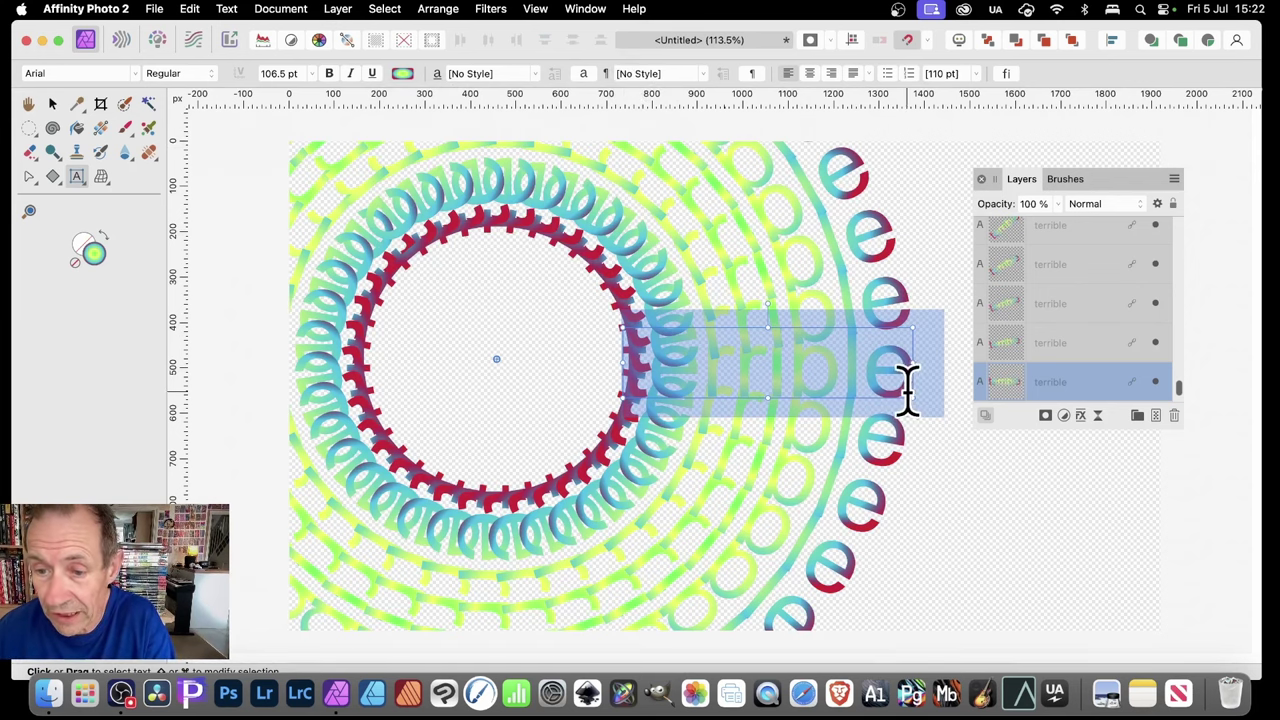
Try scaling down the original word from its corner, and undo the resize.
{"action": "left_click_drag", "start_coordinate": [912, 396], "coordinate": [826, 376]}
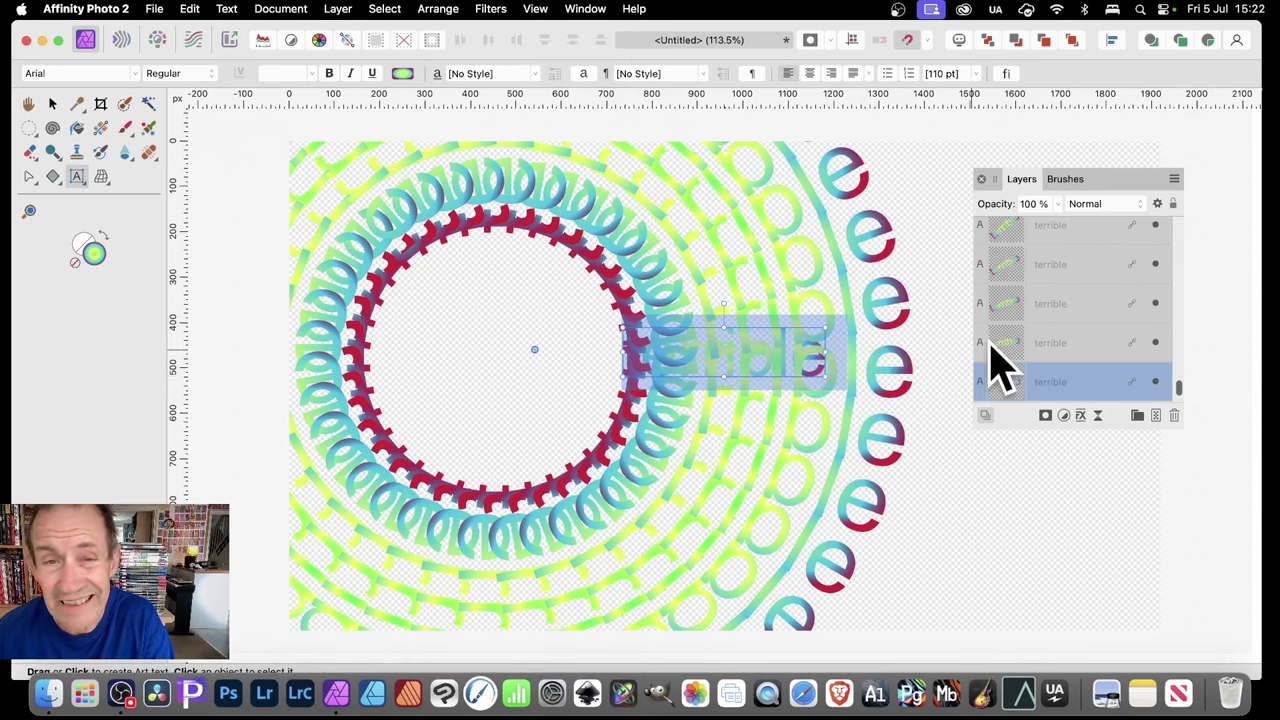
{"action": "key", "text": "super+z"}
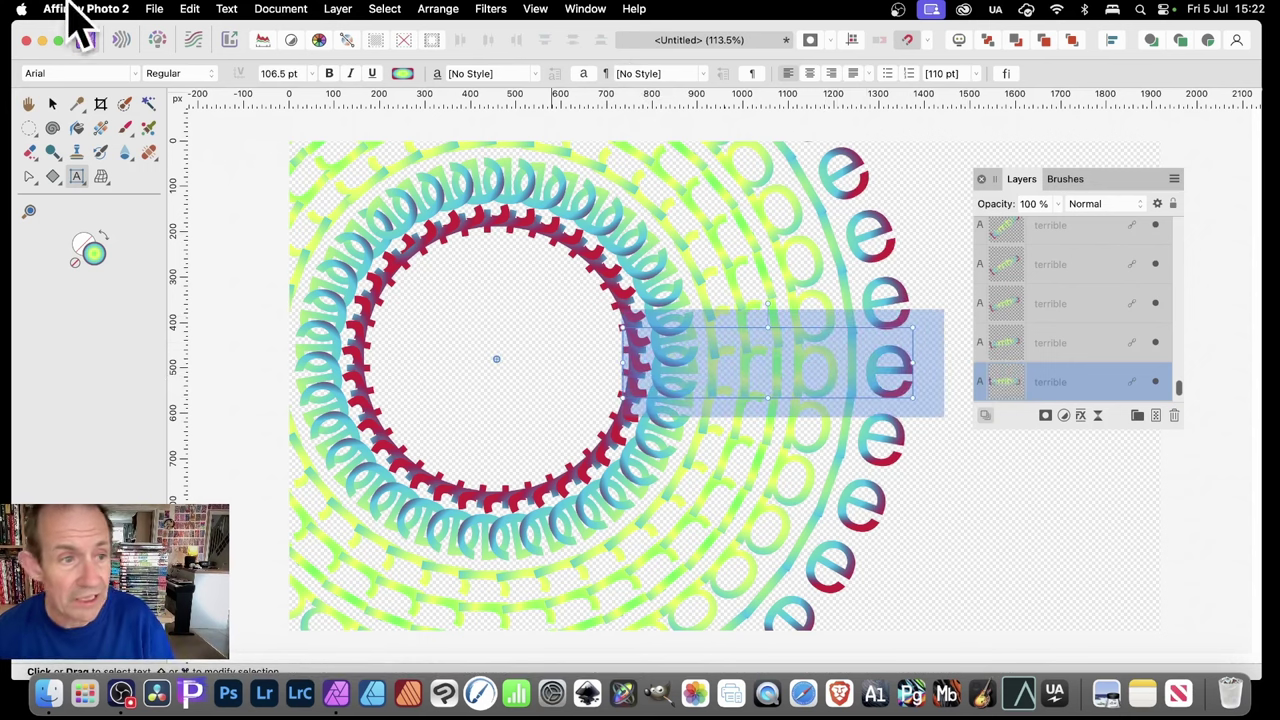
Set the font size of the linked word to 30 pt with the text object selected.
{"action": "left_click", "coordinate": [52, 104]}
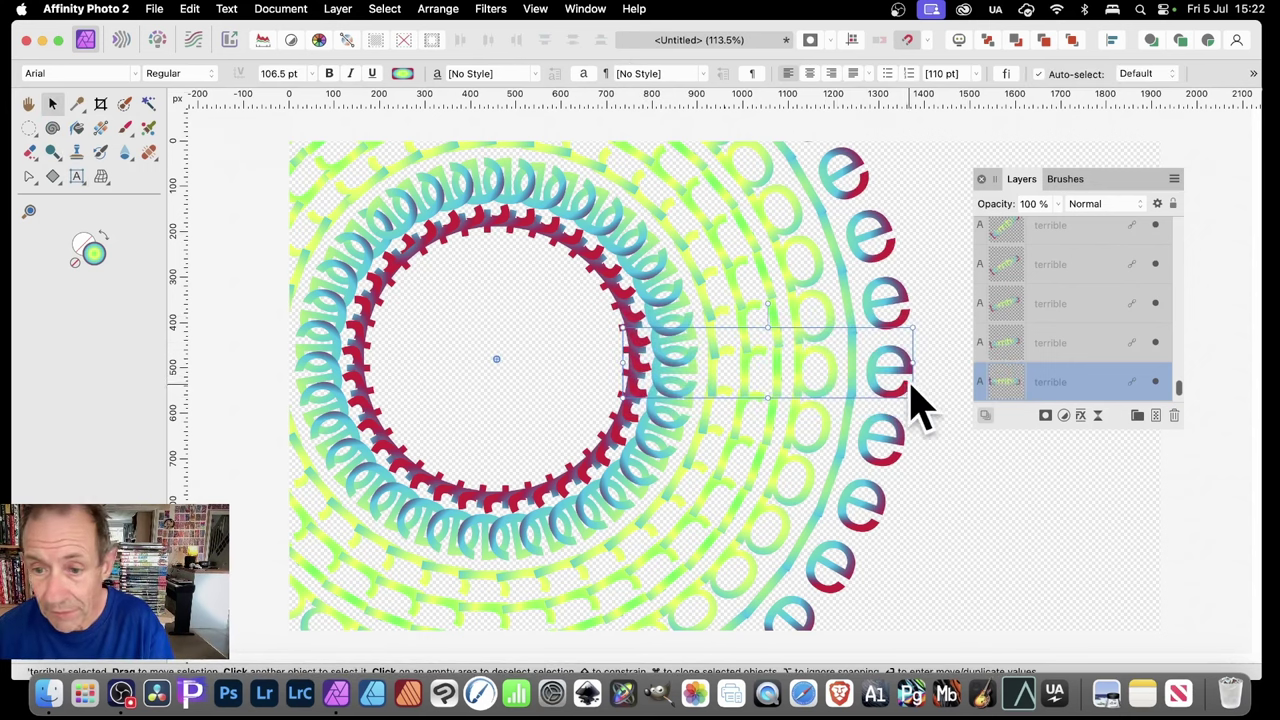
{"action": "left_click", "coordinate": [312, 74]}
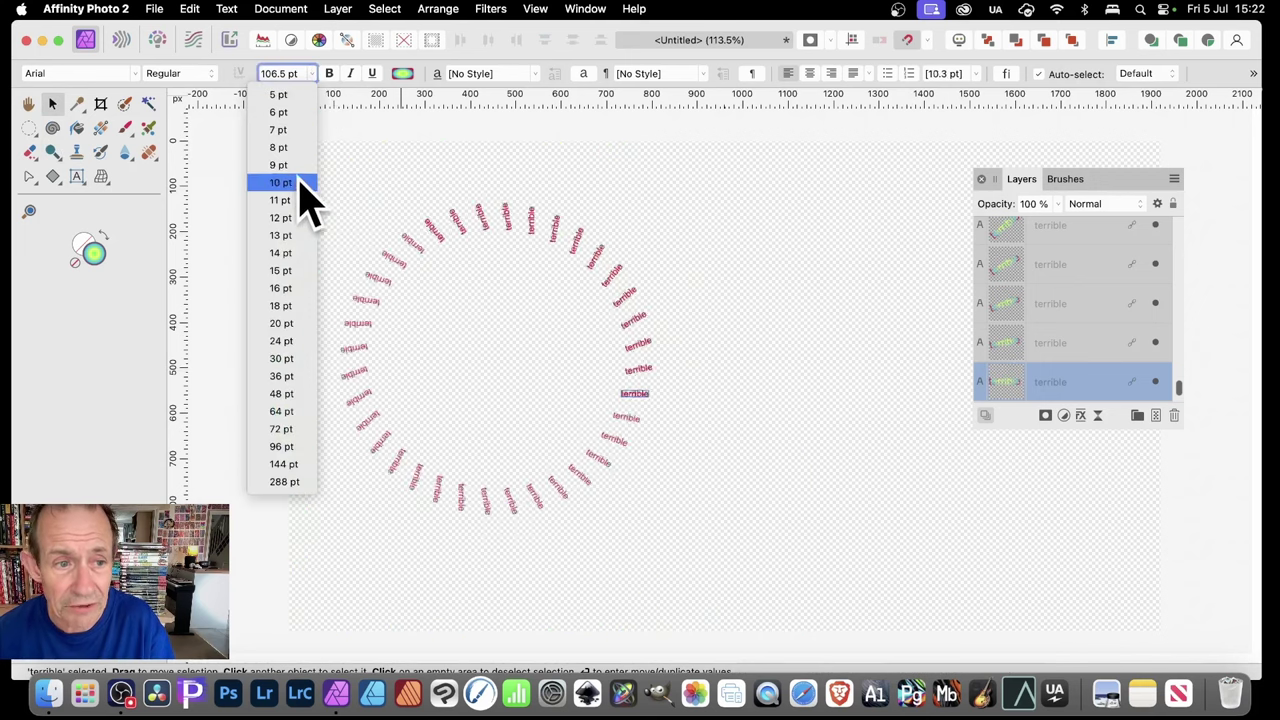
{"action": "left_click", "coordinate": [292, 360]}
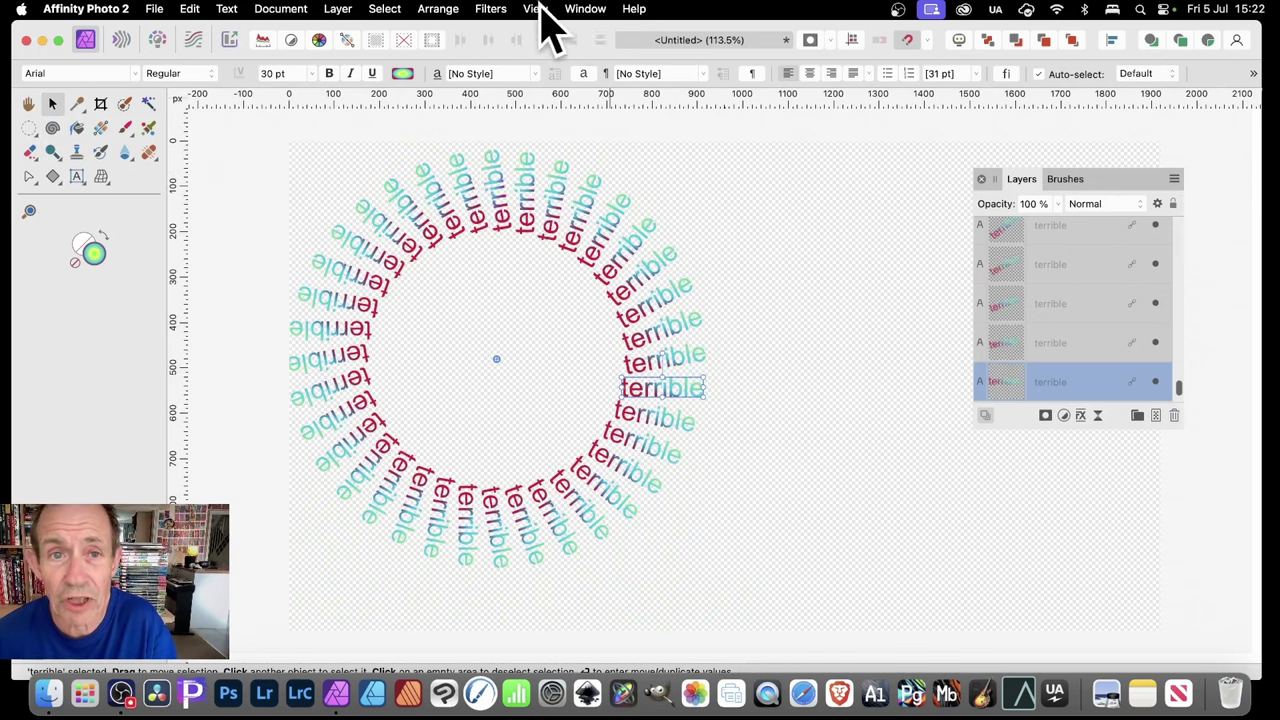
Show the Character settings for the linked text and place them beside the circular pattern, clear of the layer list.
{"action": "left_click", "coordinate": [586, 10]}
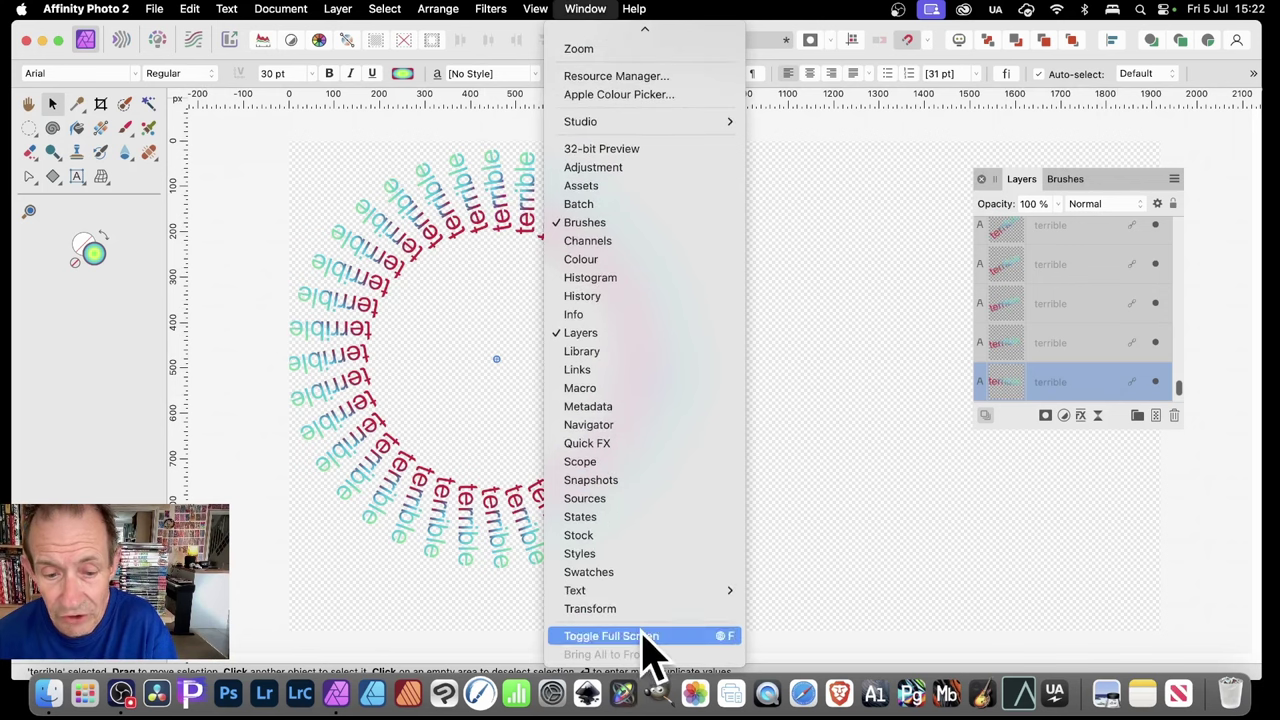
{"action": "mouse_move", "coordinate": [651, 588]}
{"action": "left_click", "coordinate": [801, 583]}
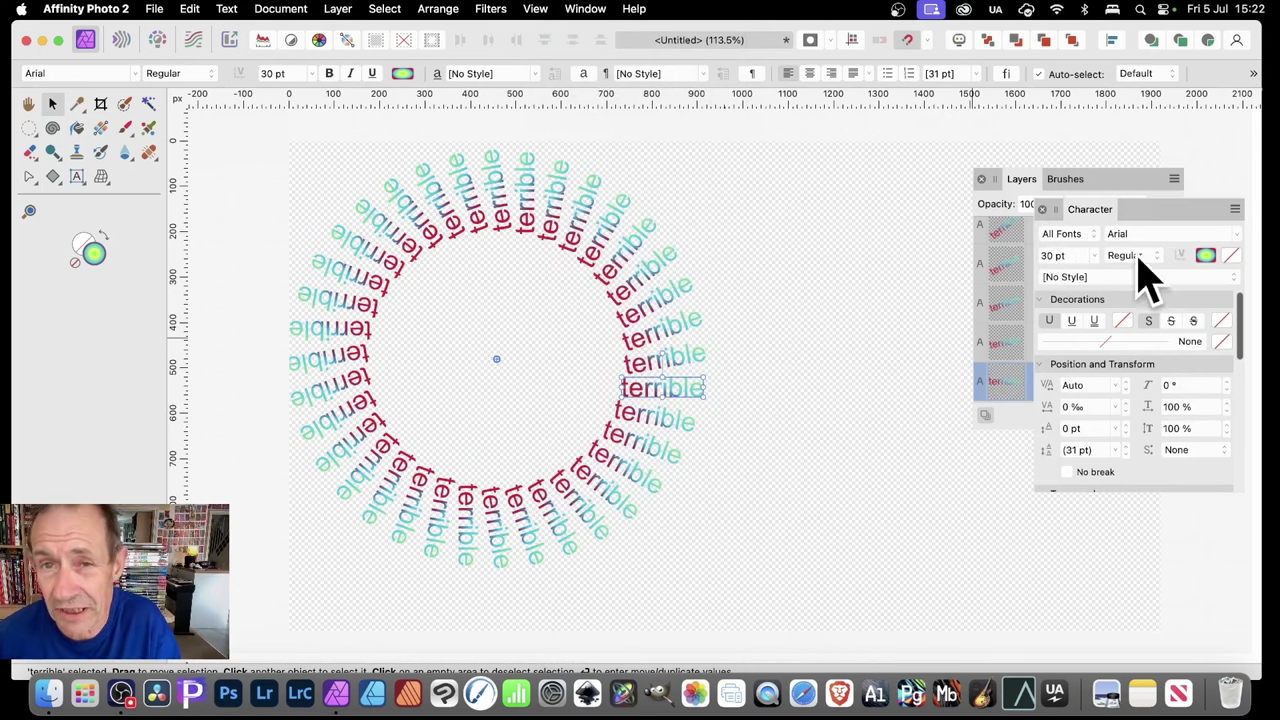
{"action": "left_click_drag", "start_coordinate": [1085, 210], "coordinate": [755, 325]}
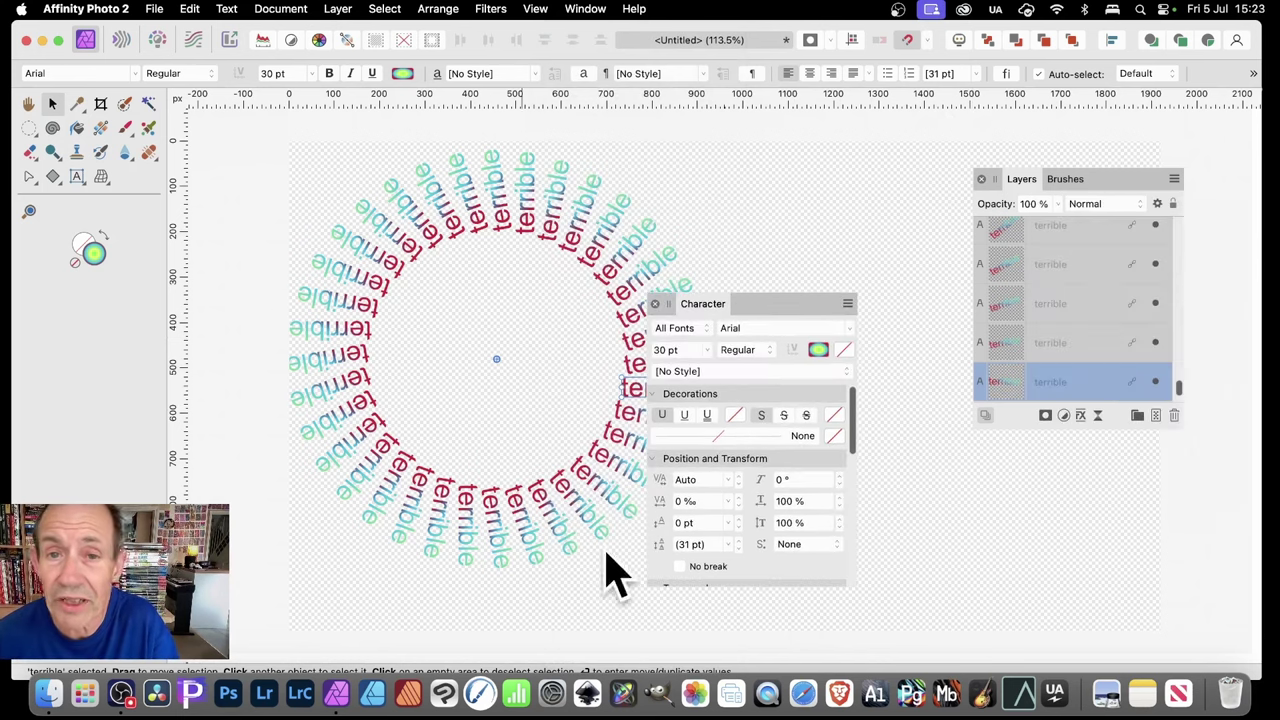